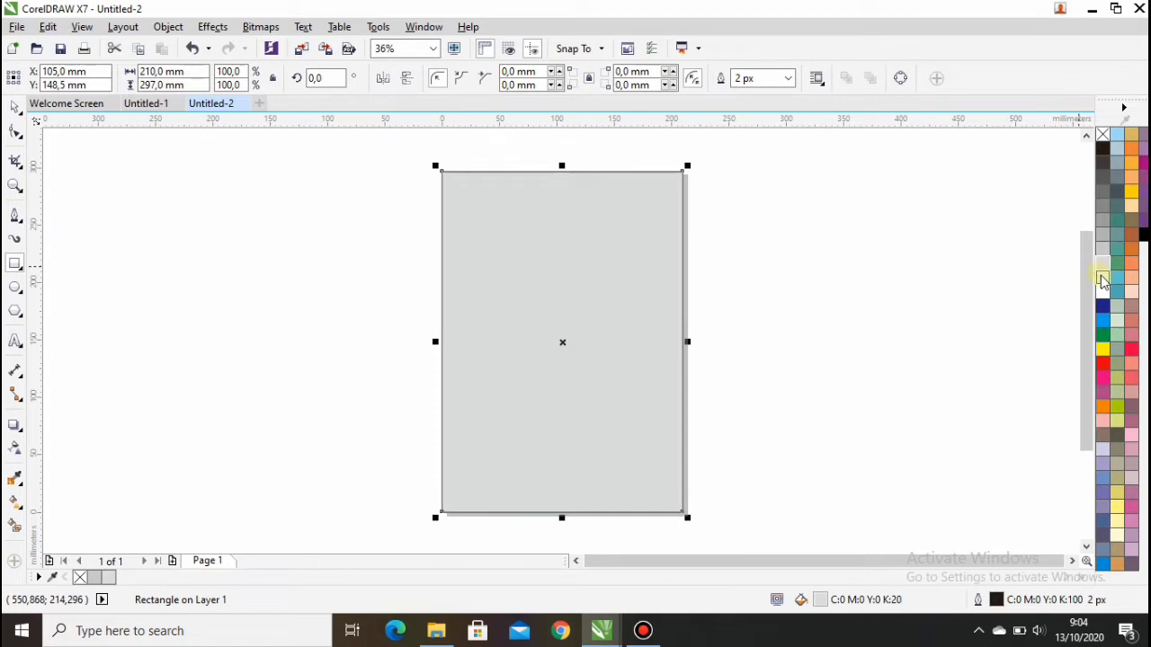
Step: Fill the 210 × 297 mm page rectangle with 20% grey, then deselect it
click(1102, 277)
click(1103, 264)
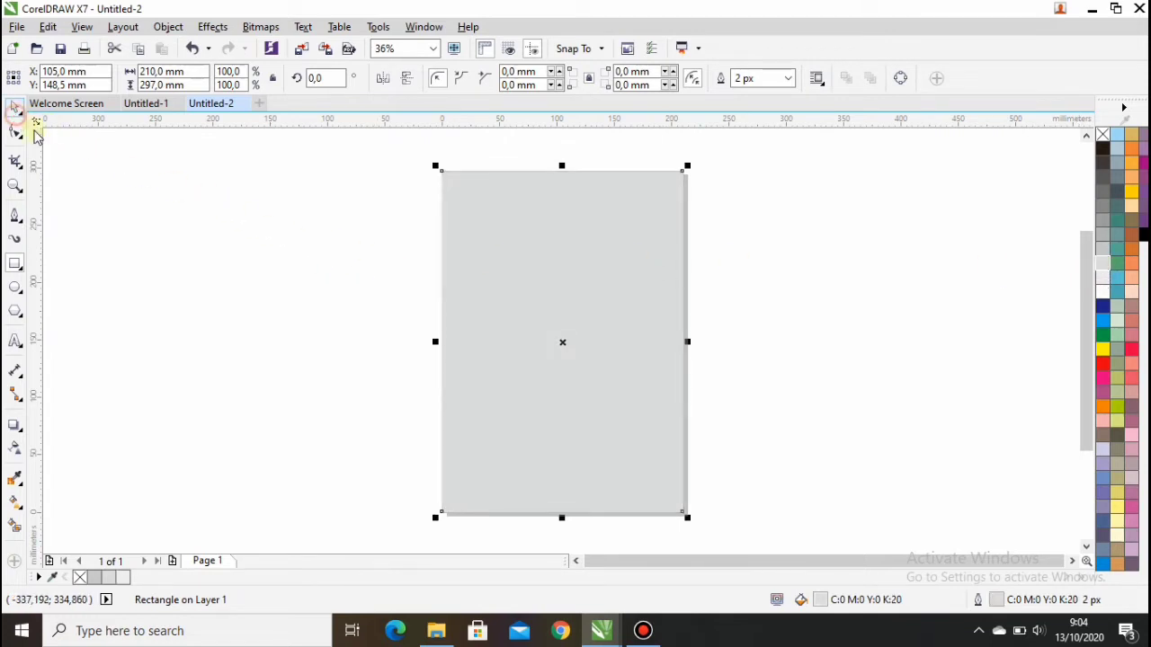
click(211, 226)
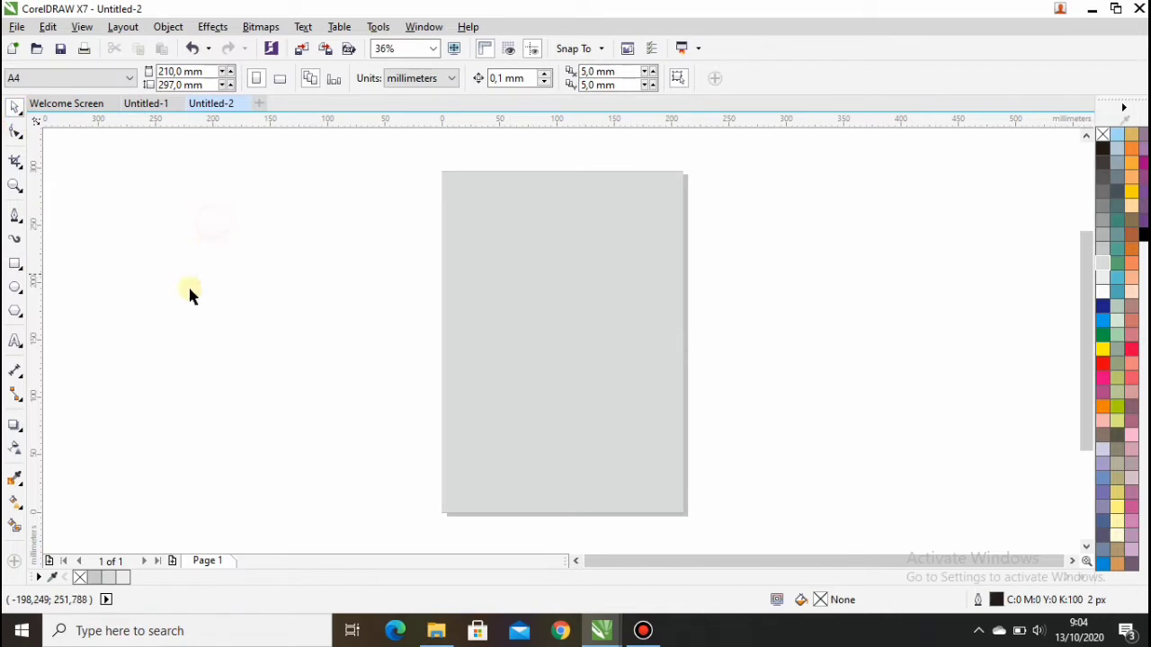
Step: Drag the UniPin, Tokopedia and background-removed Mobile Legends logos from Downloads onto the canvas
click(440, 632)
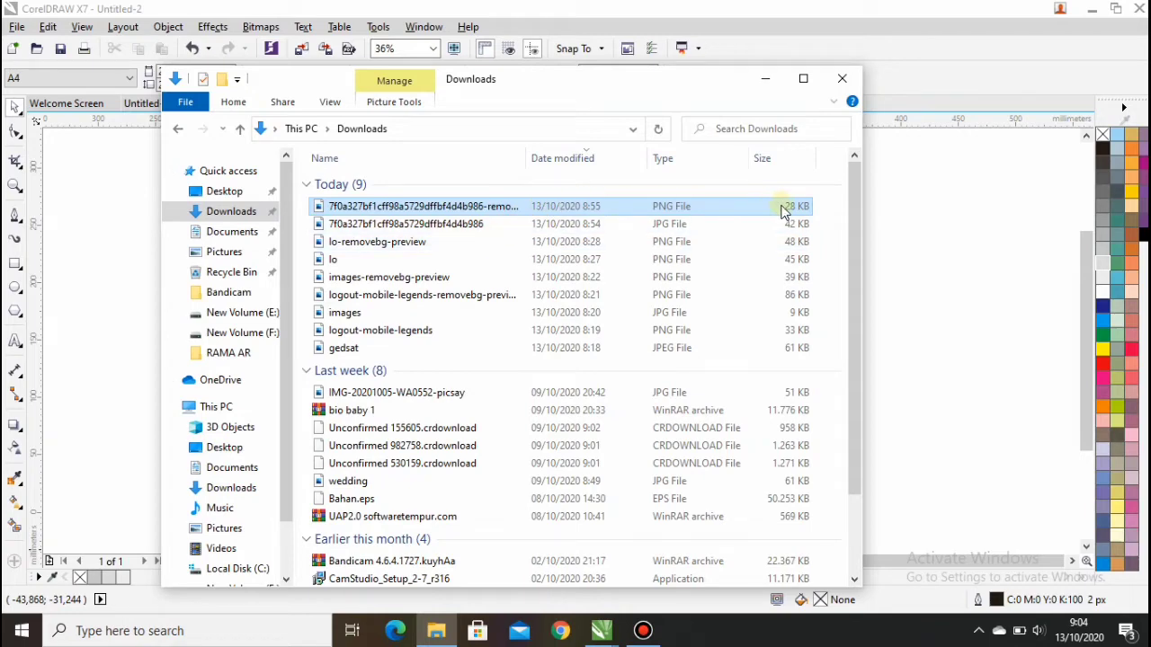
drag(782, 209, 898, 202)
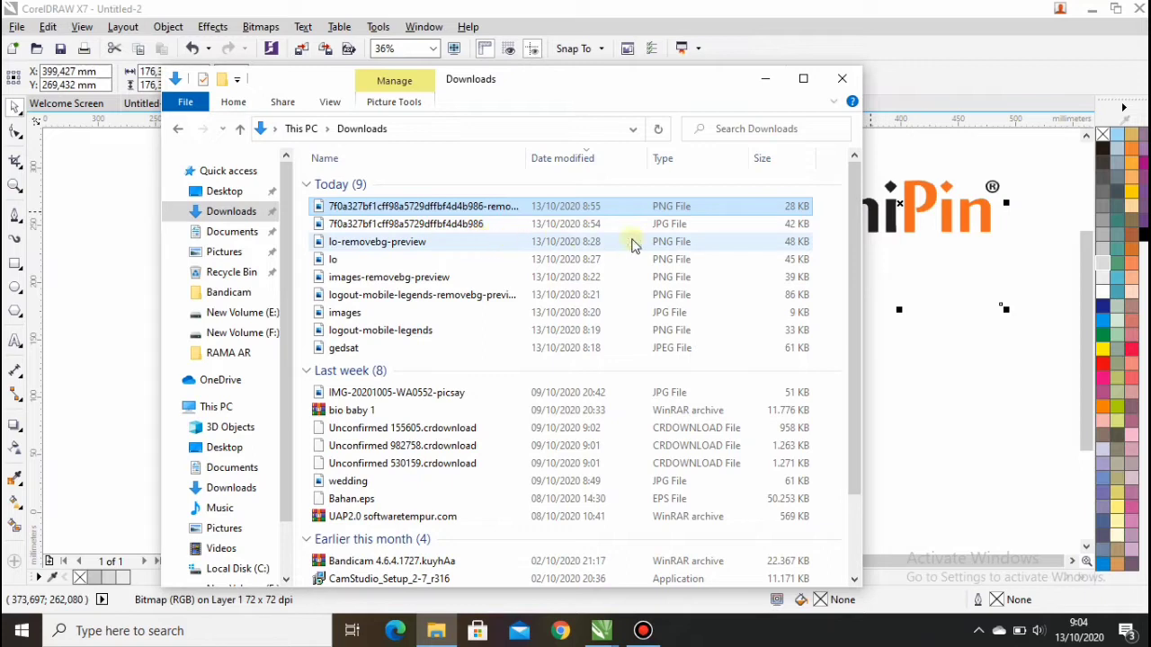
drag(751, 244, 949, 335)
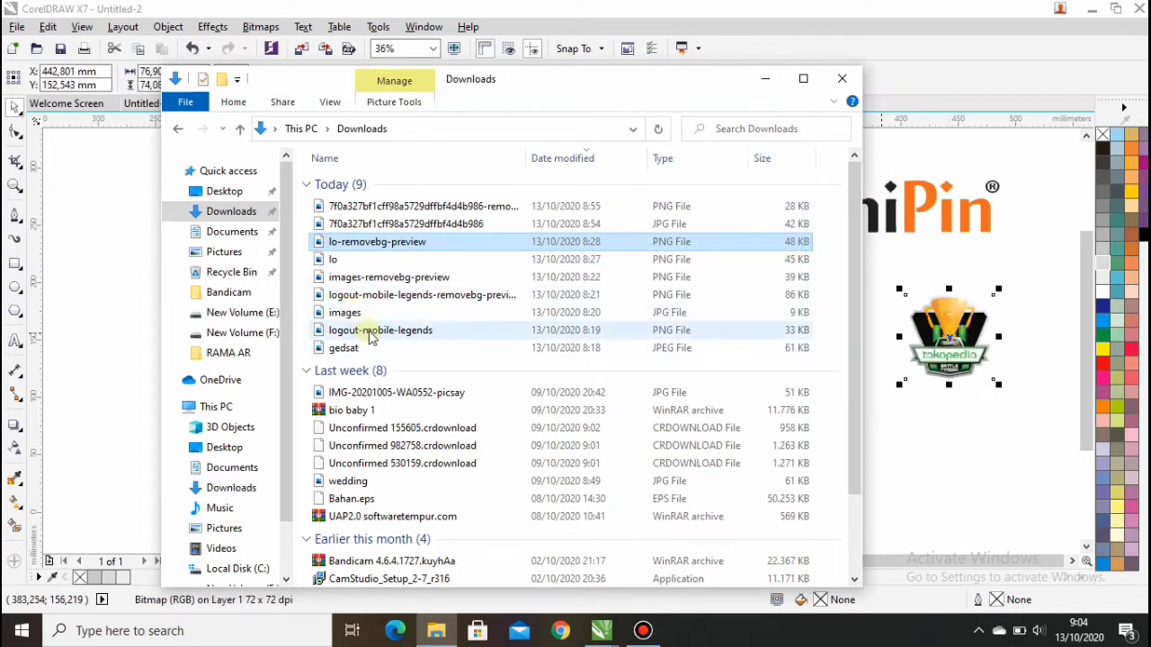
drag(371, 334, 908, 433)
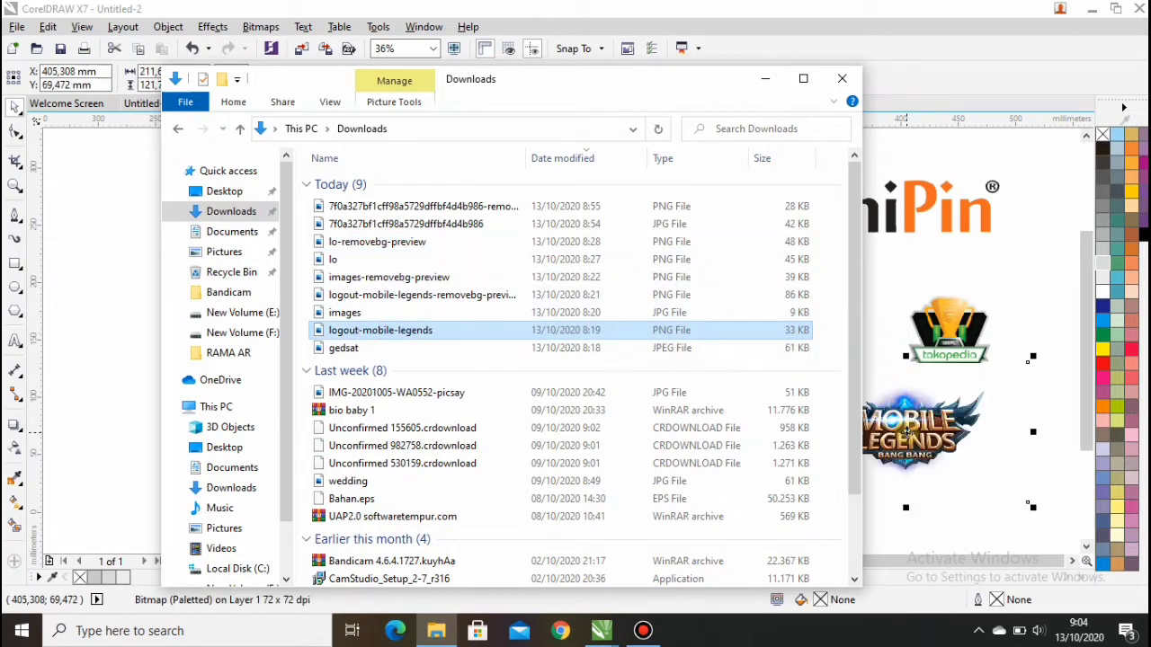
click(457, 296)
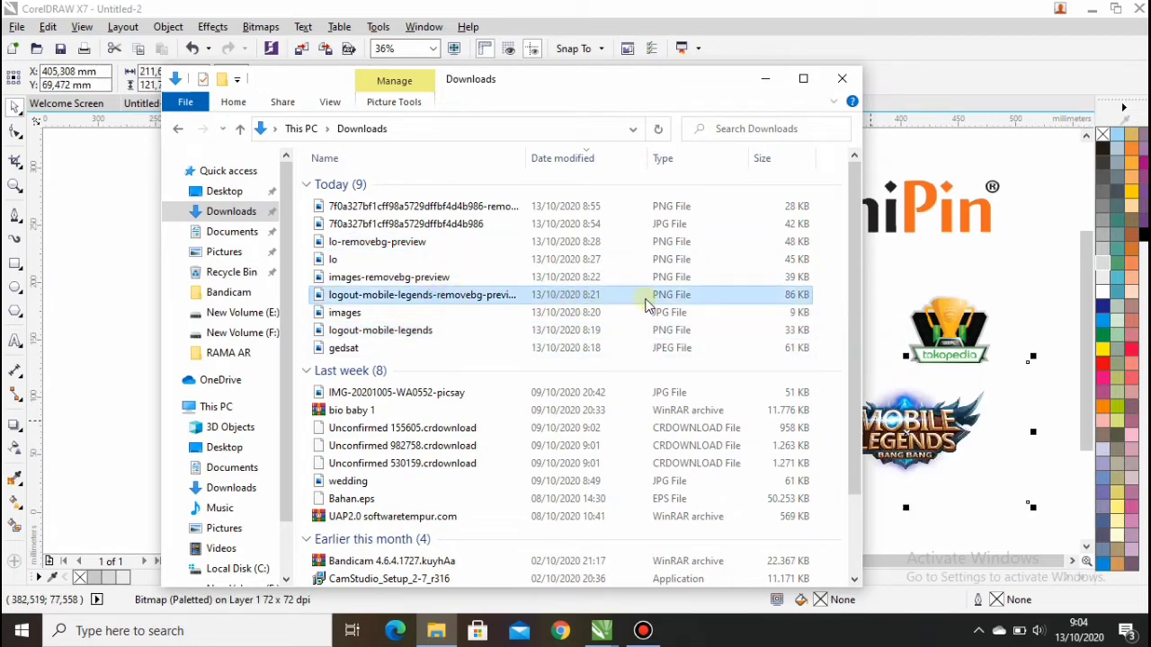
mouse_move(779, 300)
mouse_down()
mouse_move(896, 291)
mouse_move(800, 299)
mouse_up()
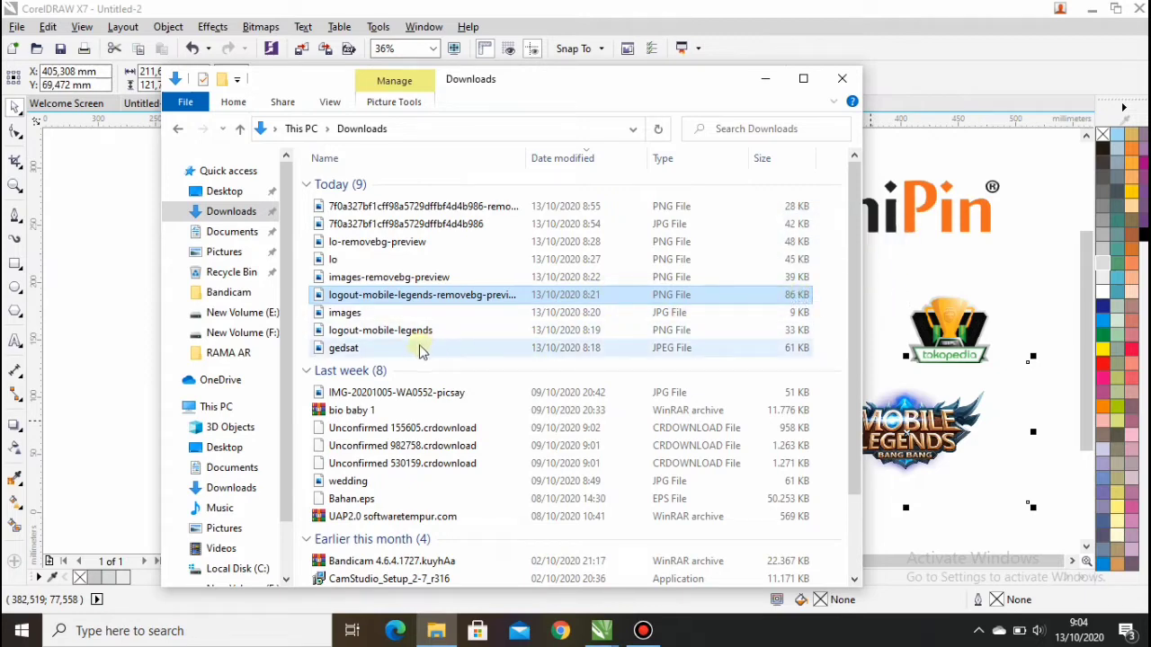
Step: Drag the gedsat building photo onto the canvas and minimise Explorer
drag(421, 350, 487, 353)
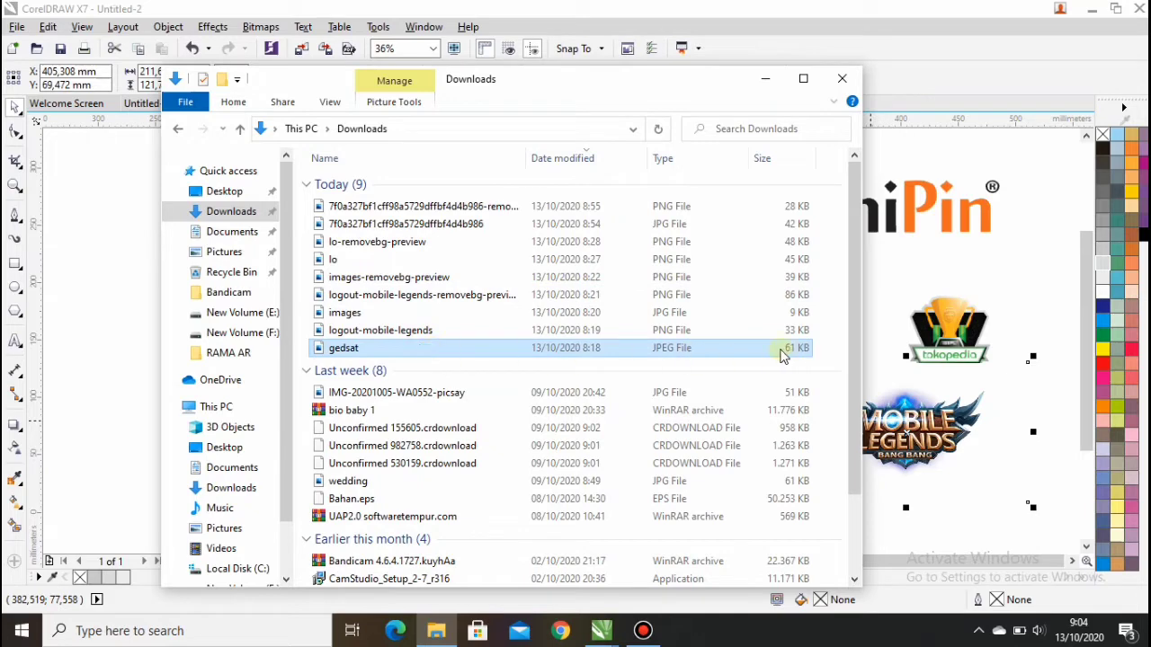
drag(834, 347, 946, 266)
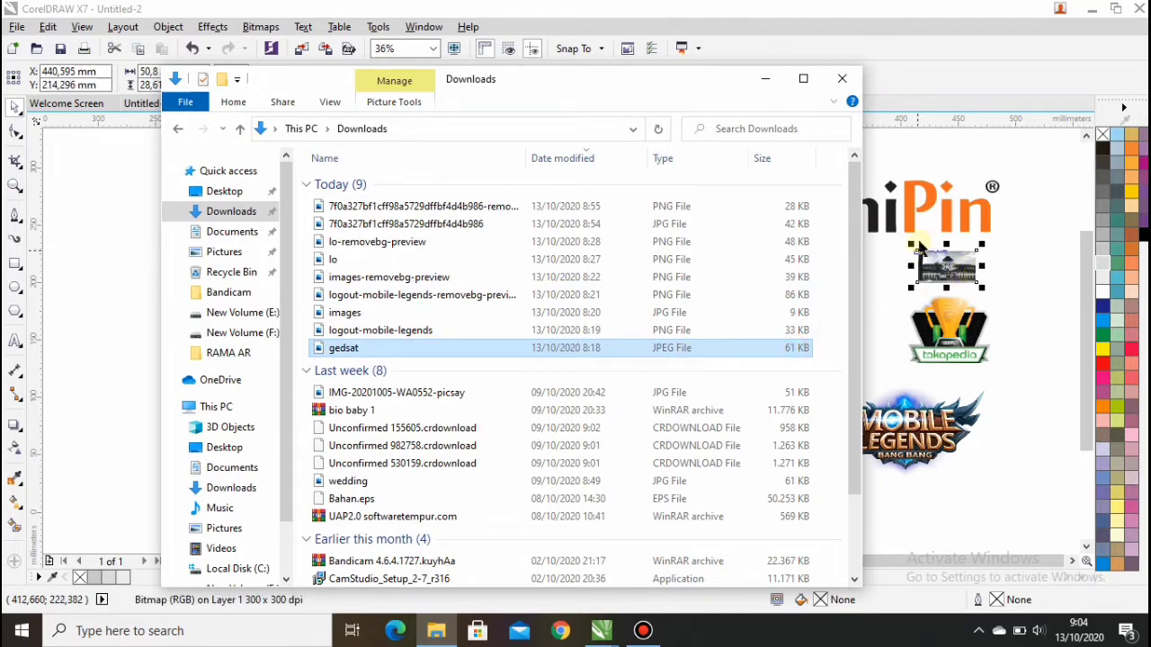
click(765, 78)
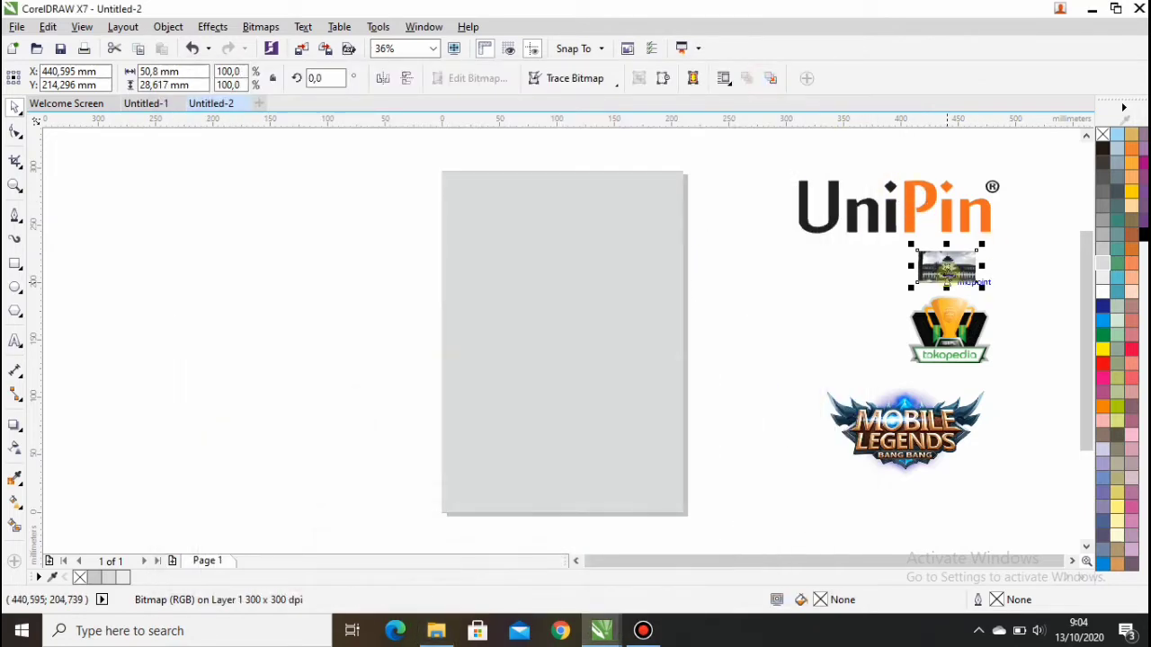
Step: Scale the gedsat photo up to about 943% (479 × 270 mm) and centre it on the page
drag(966, 266, 739, 520)
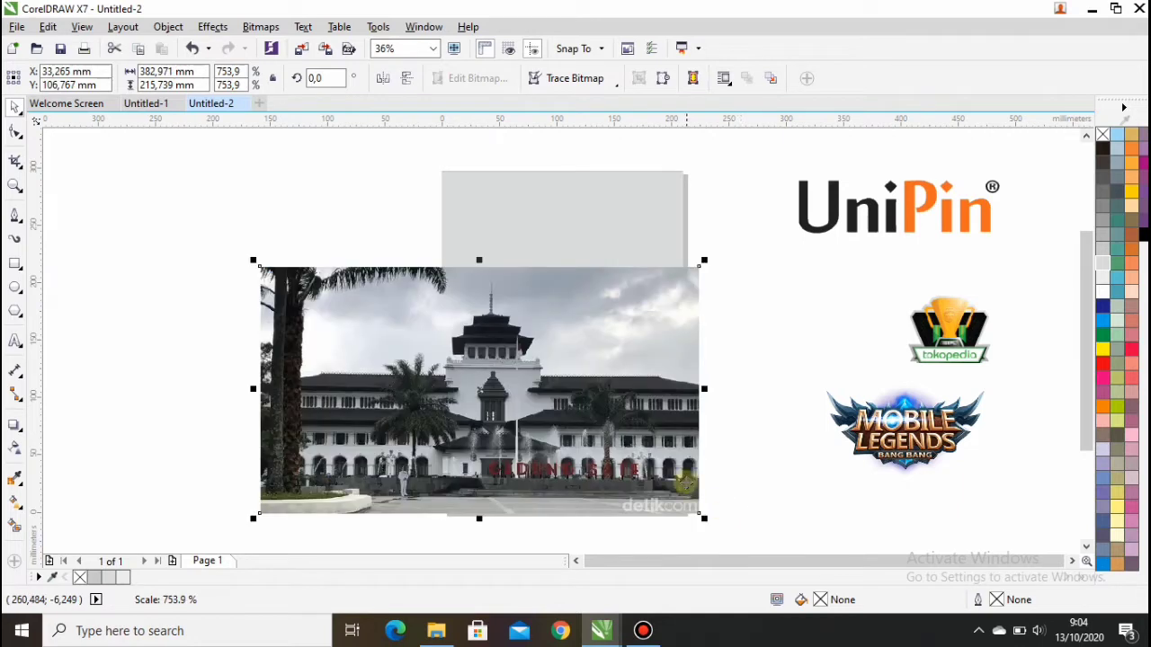
key(p)
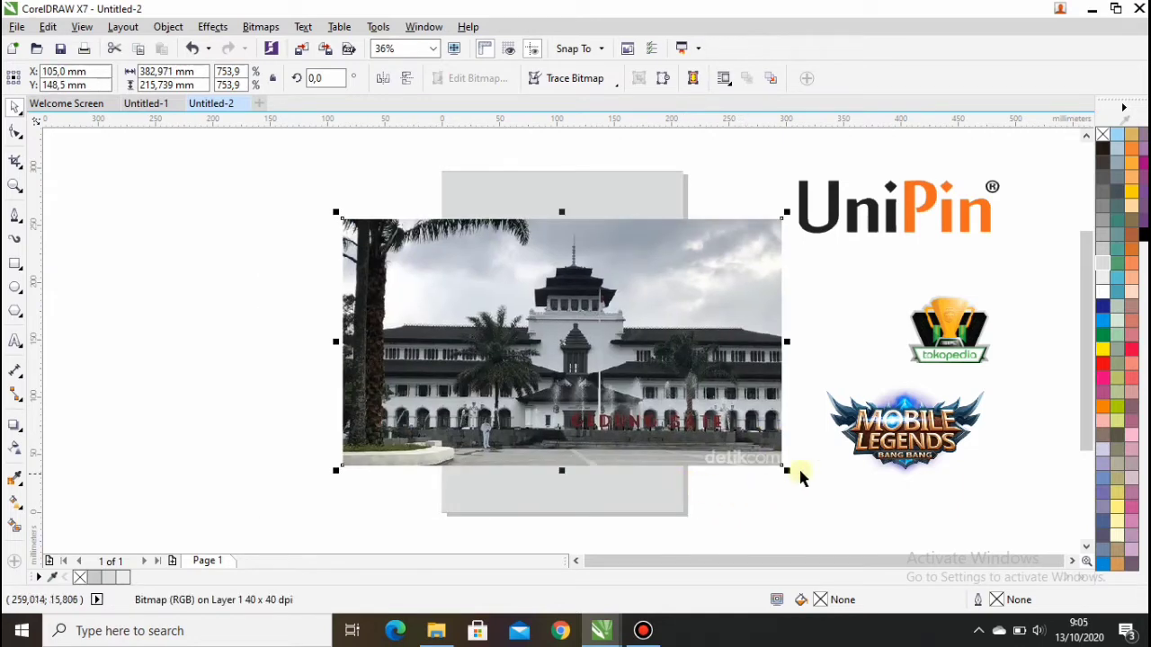
drag(787, 470, 996, 534)
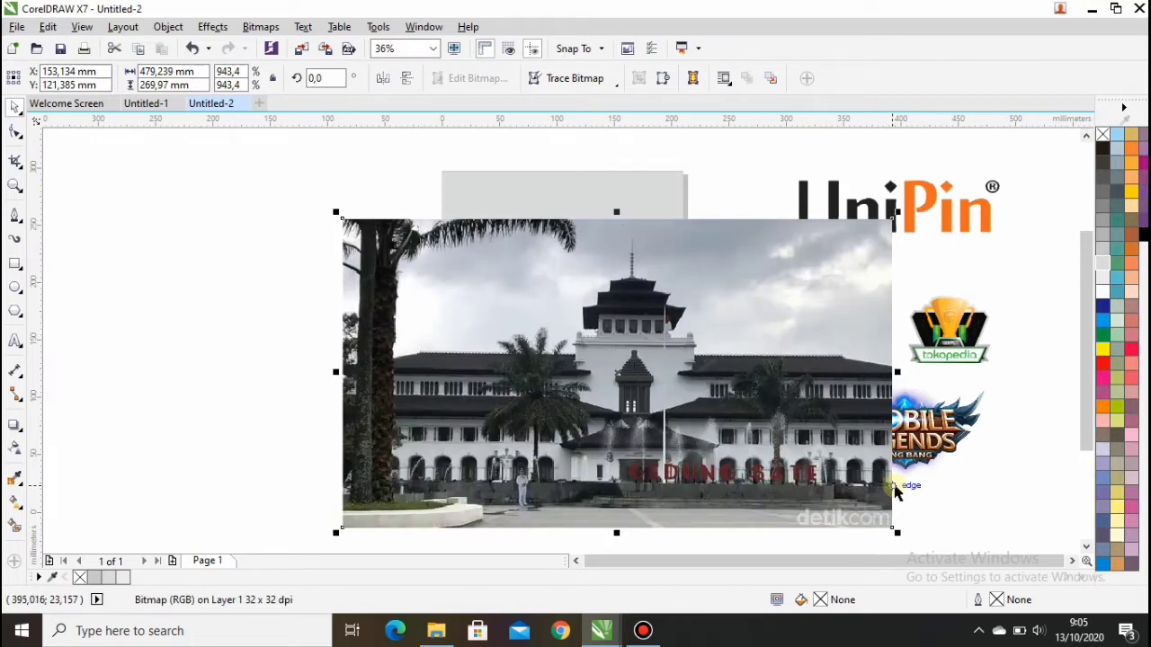
key(p)
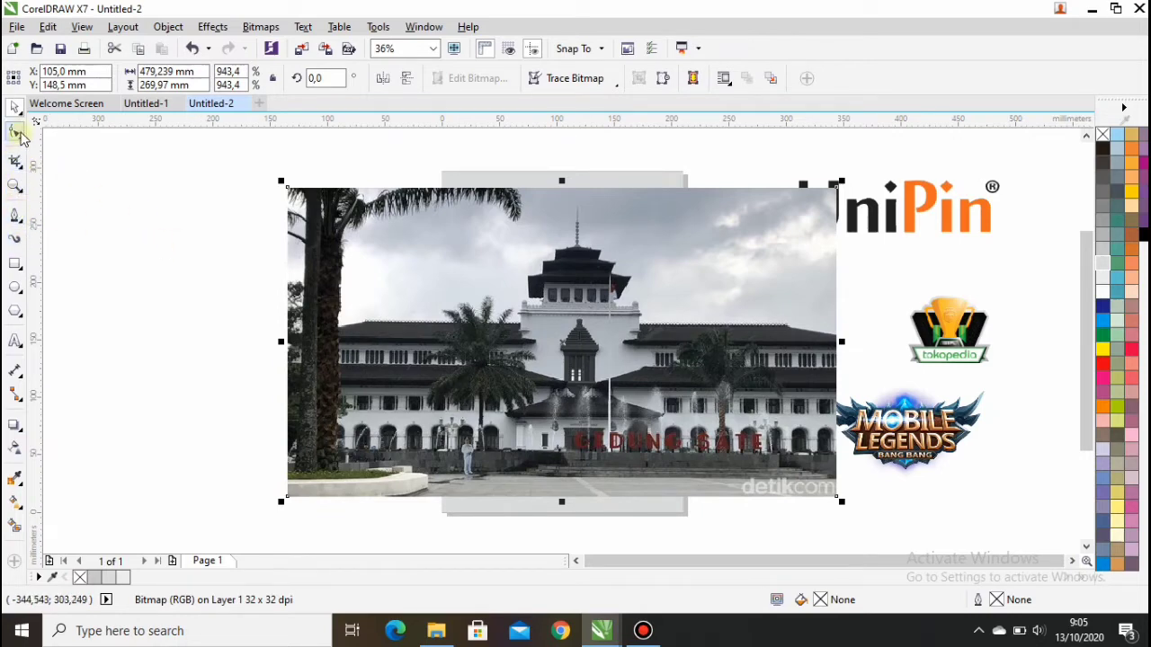
Step: Pull the photo's four corner nodes in to the page's left and right edges
click(16, 132)
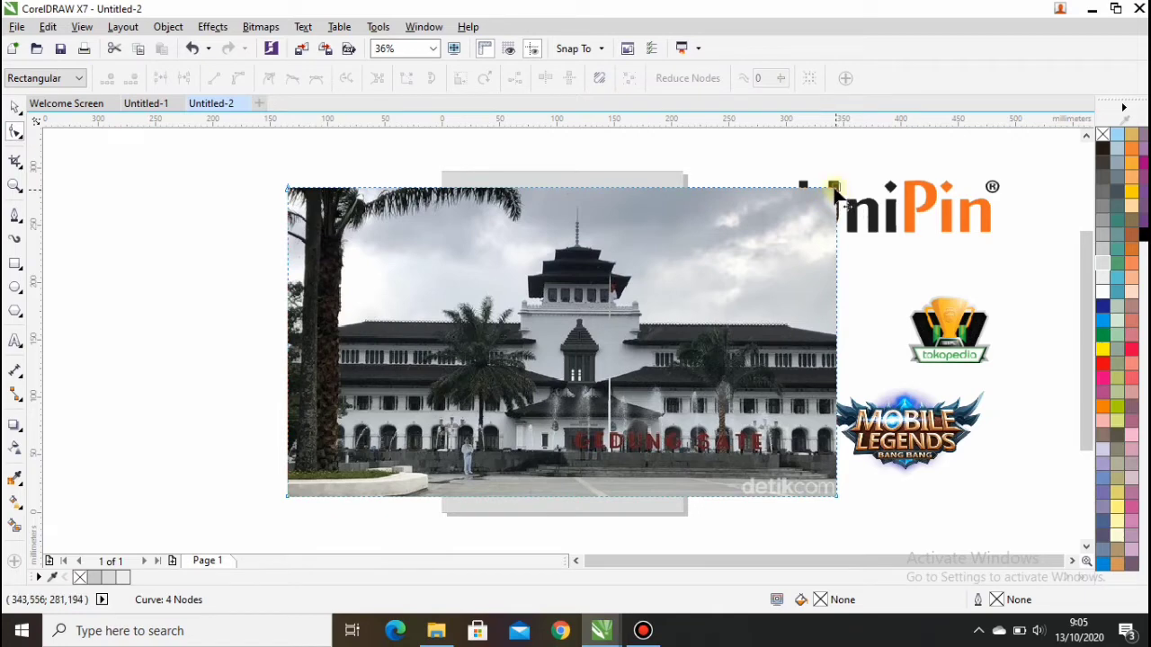
drag(833, 189, 689, 189)
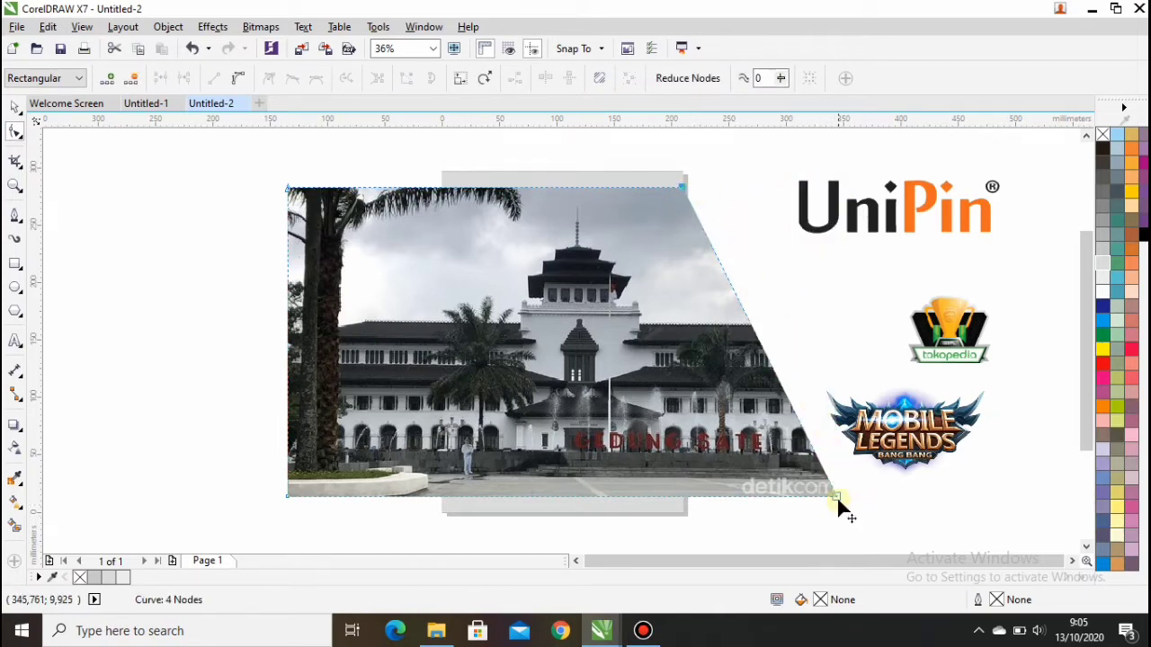
drag(836, 496, 683, 501)
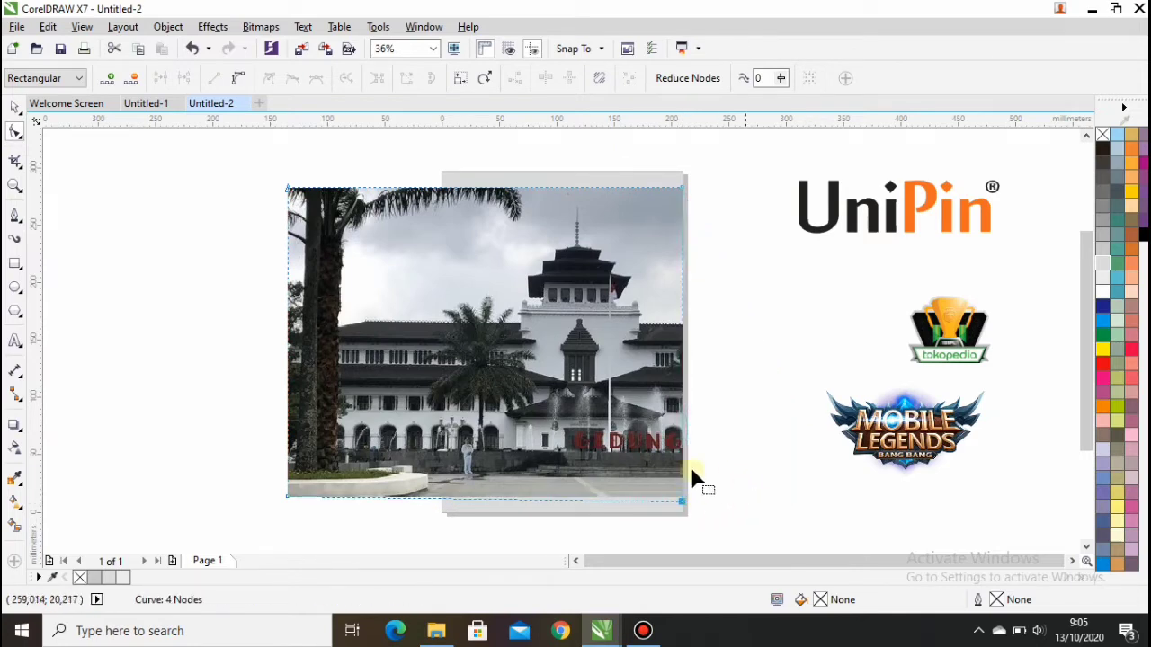
drag(287, 190, 440, 189)
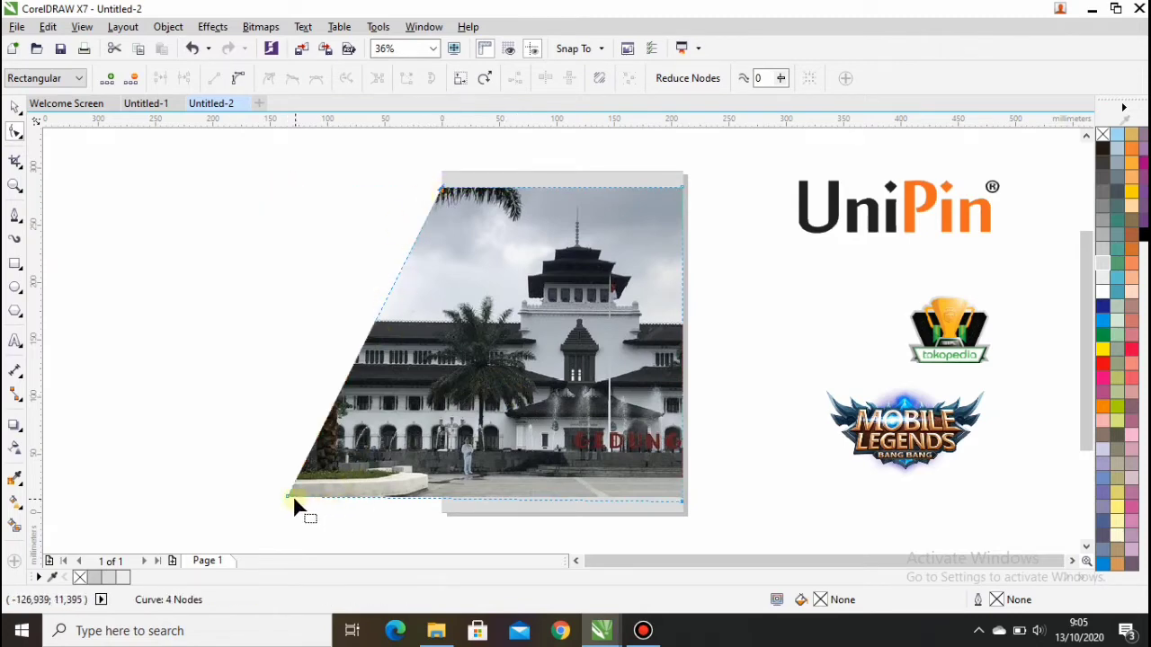
drag(291, 496, 438, 503)
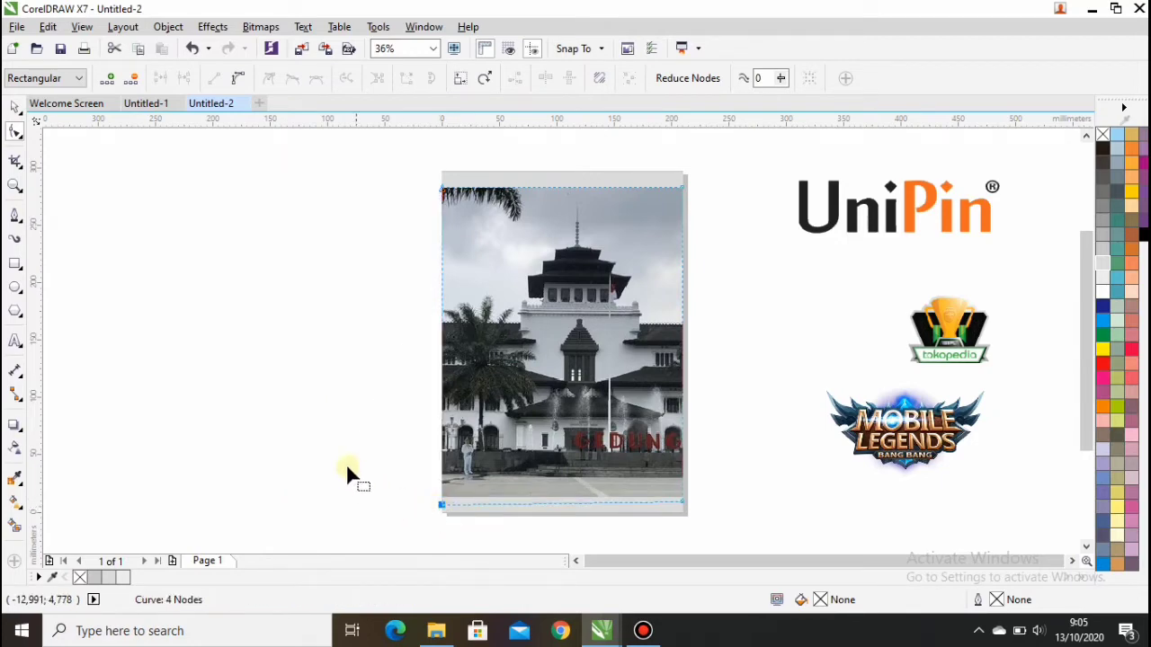
click(339, 408)
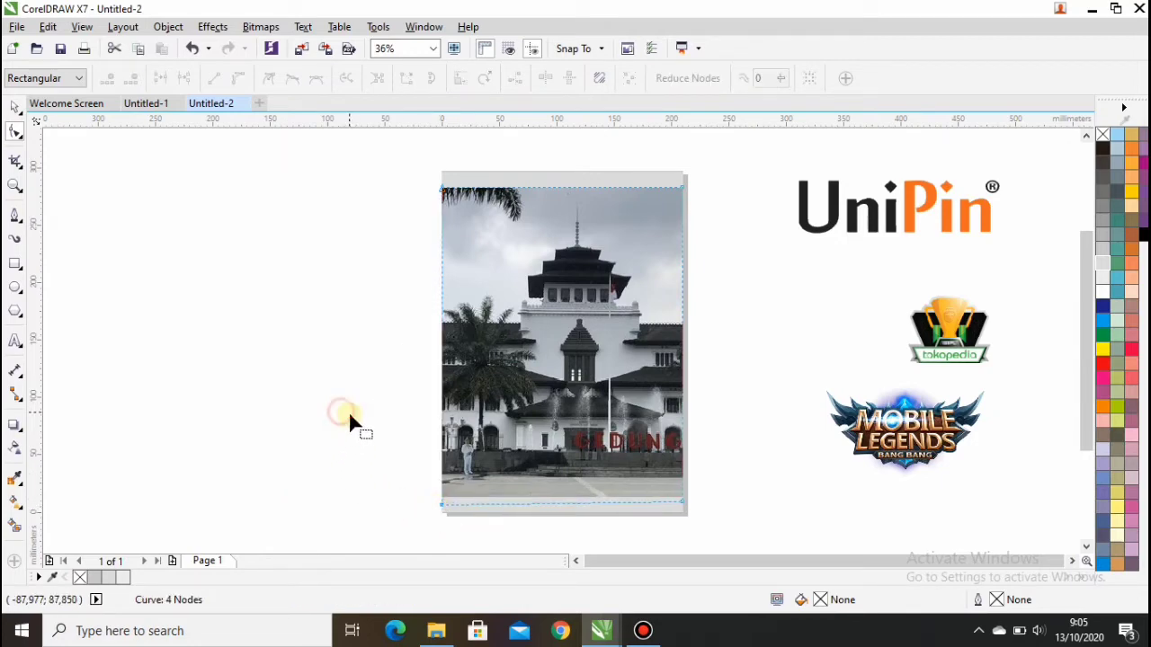
Step: Select the trimmed photo and nudge it down 1 mm
click(15, 107)
click(179, 232)
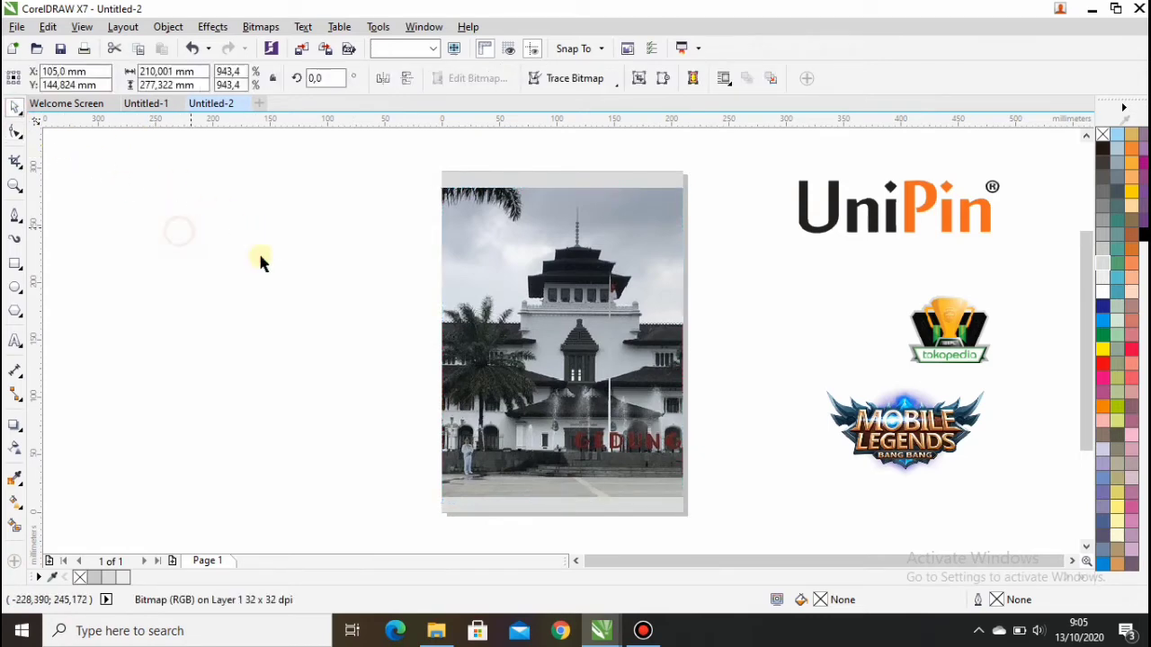
click(546, 348)
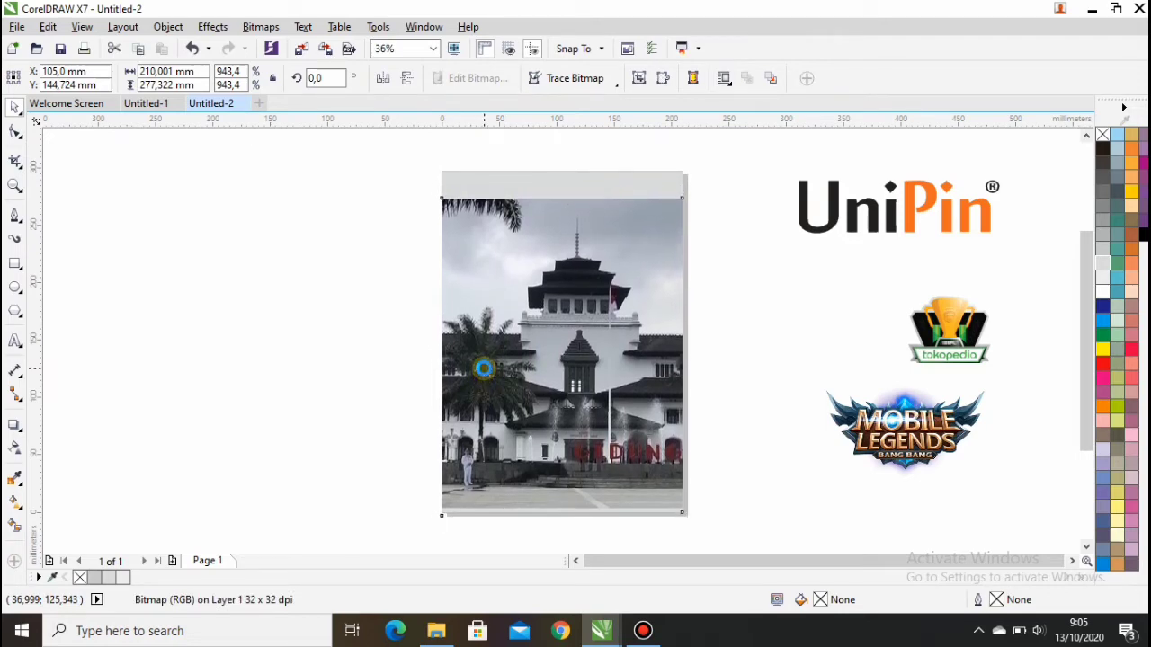
click(484, 368)
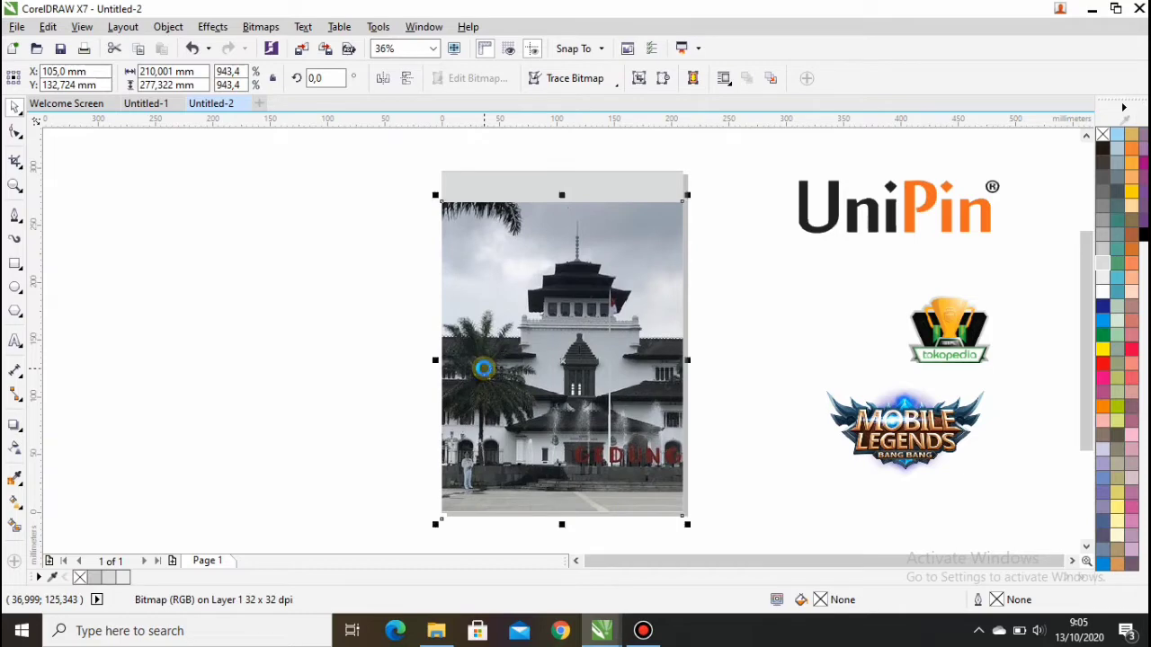
key(Down)
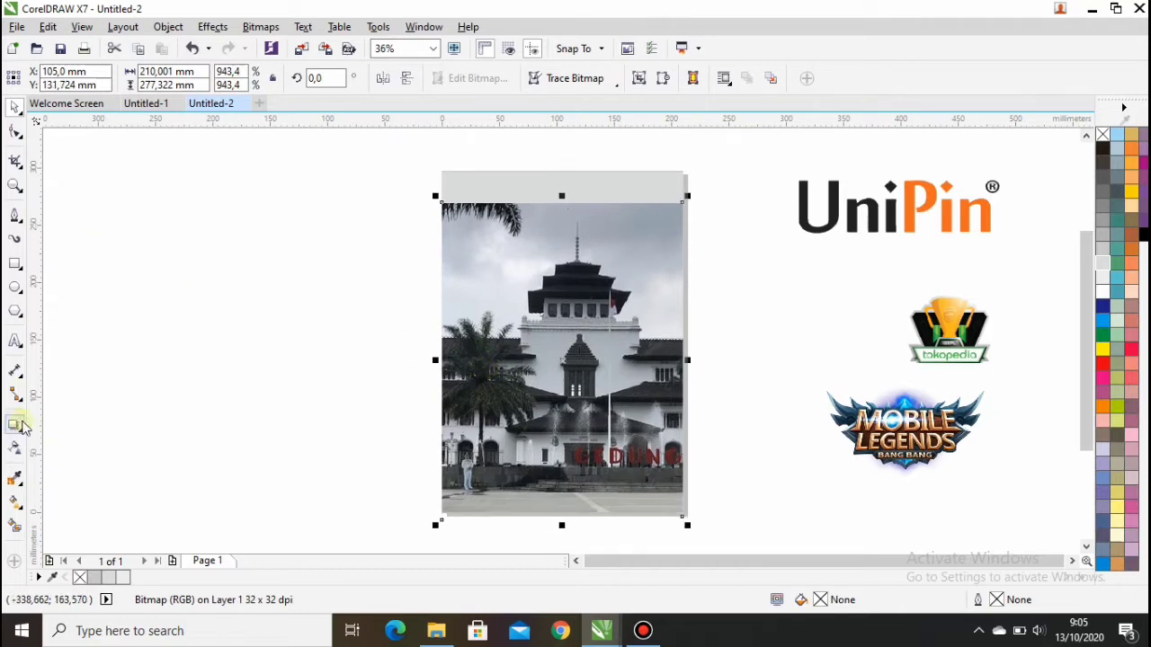
Step: Give the photo uniform transparency in Multiply mode, slightly above 50%
click(187, 308)
click(566, 307)
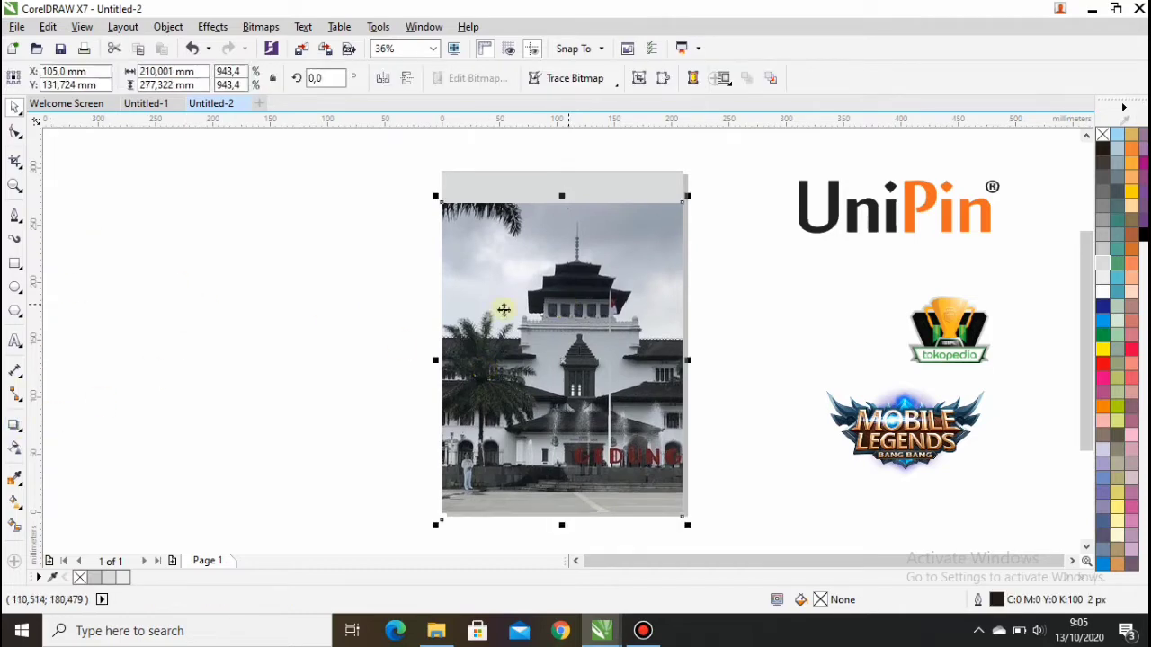
click(15, 446)
click(36, 78)
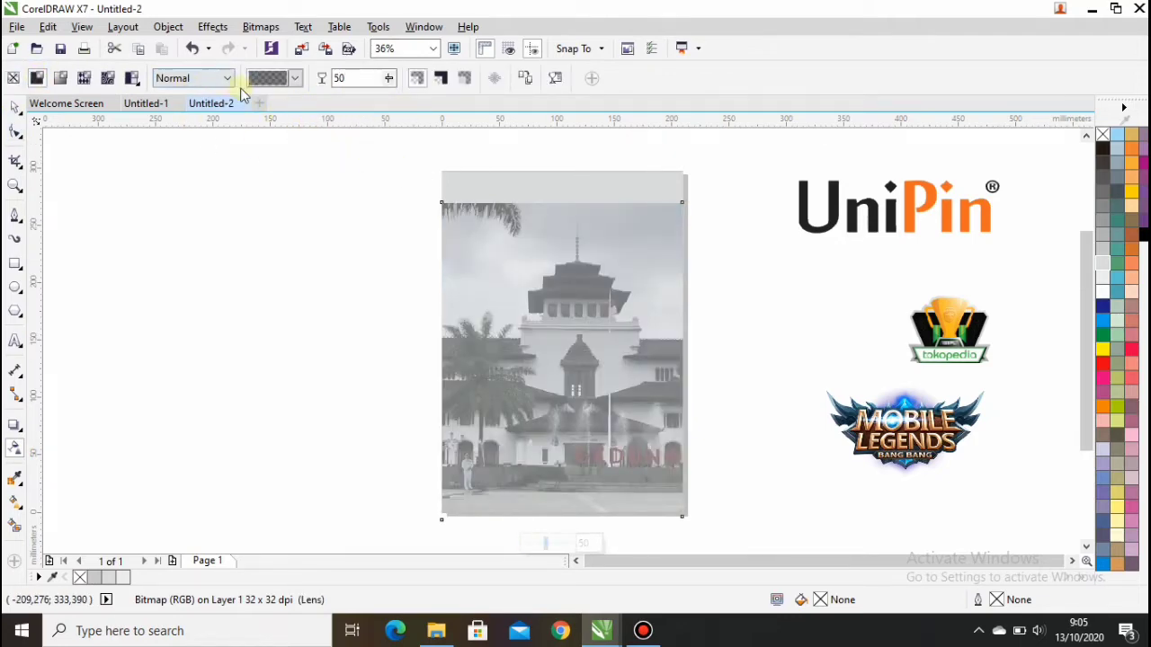
click(295, 79)
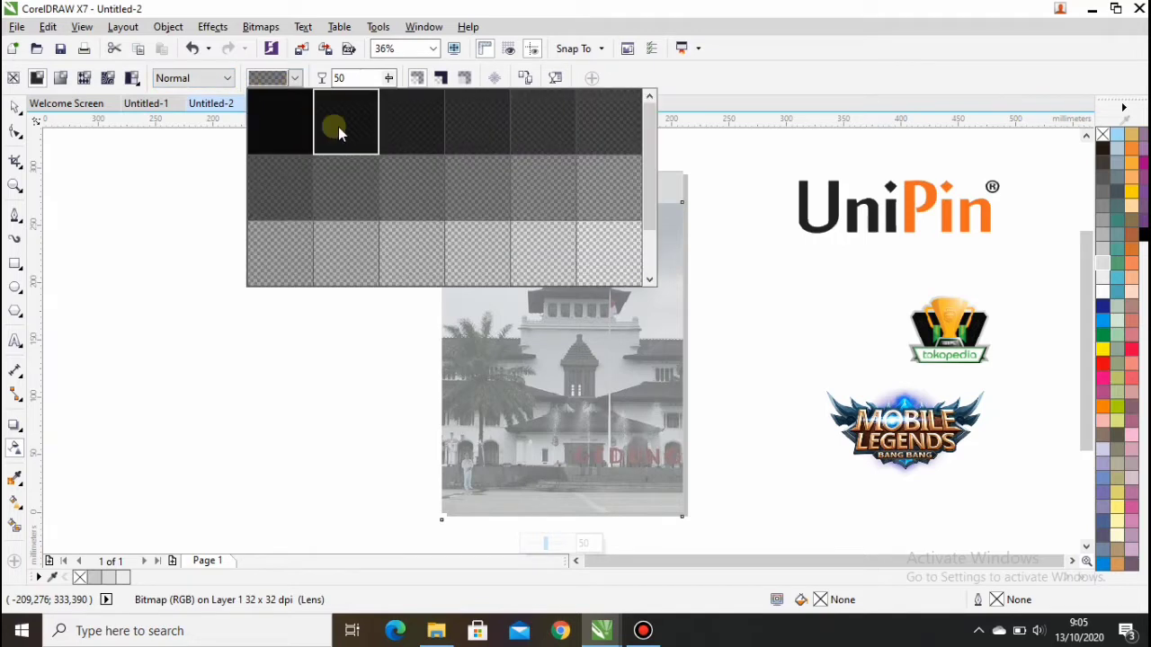
click(293, 81)
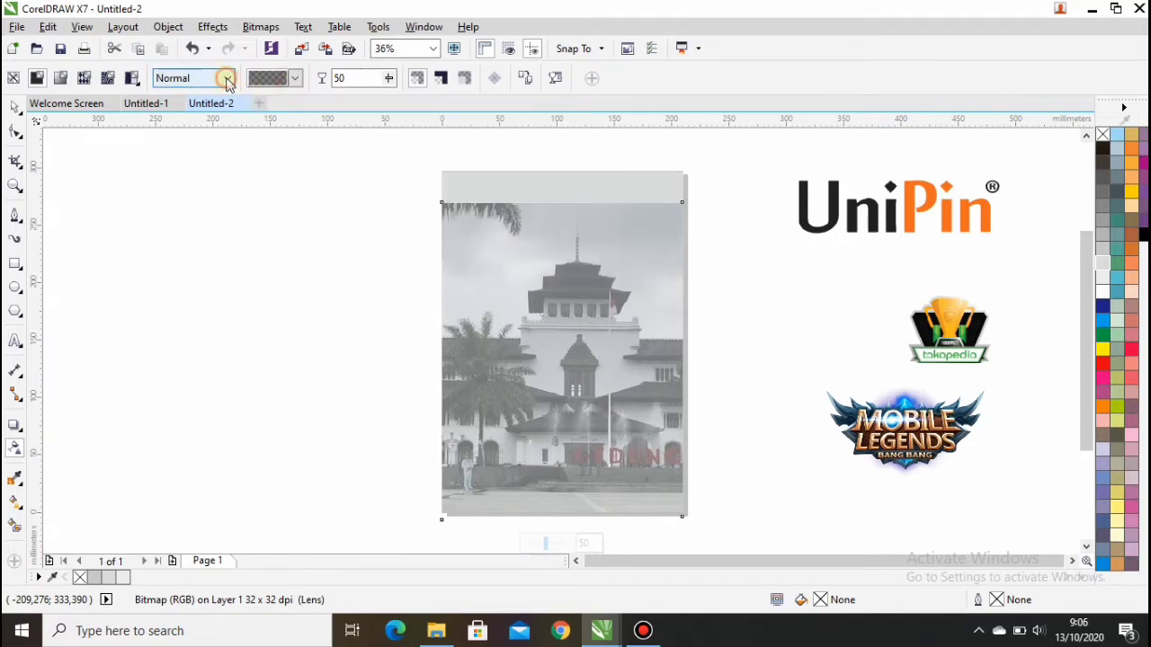
click(227, 79)
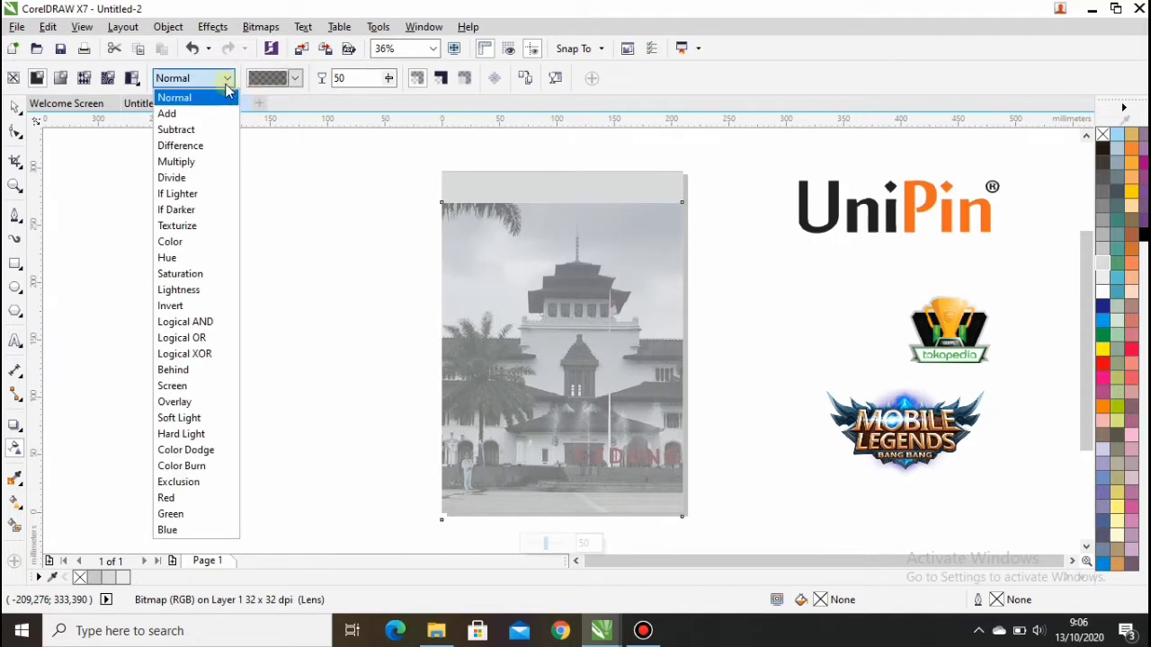
click(201, 168)
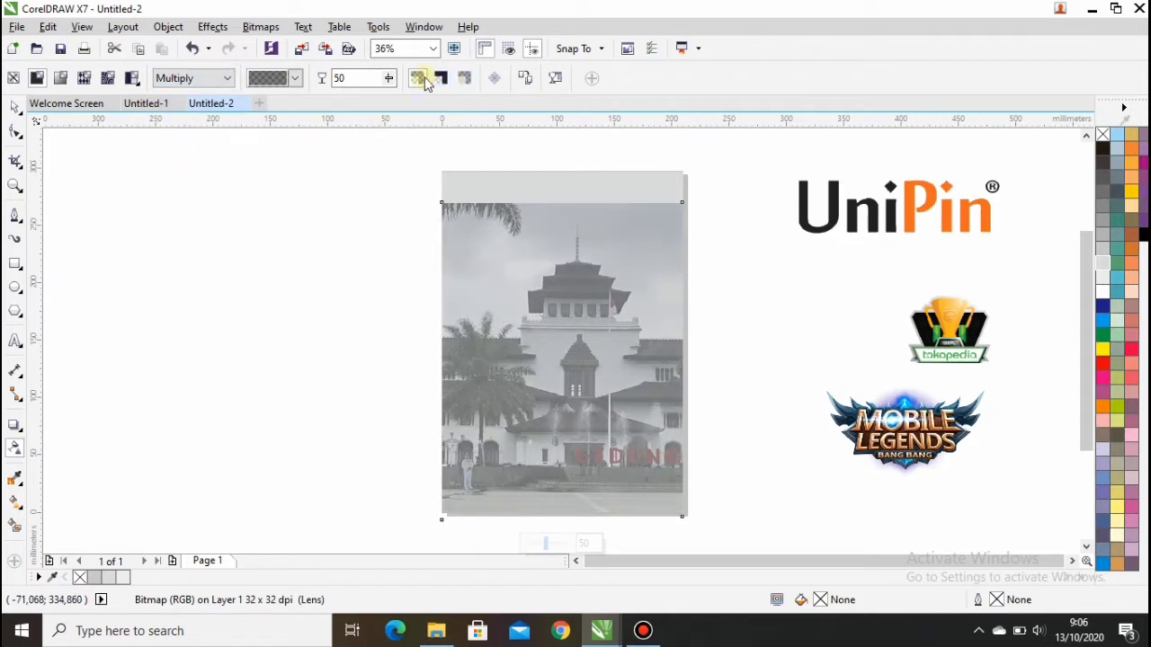
click(389, 78)
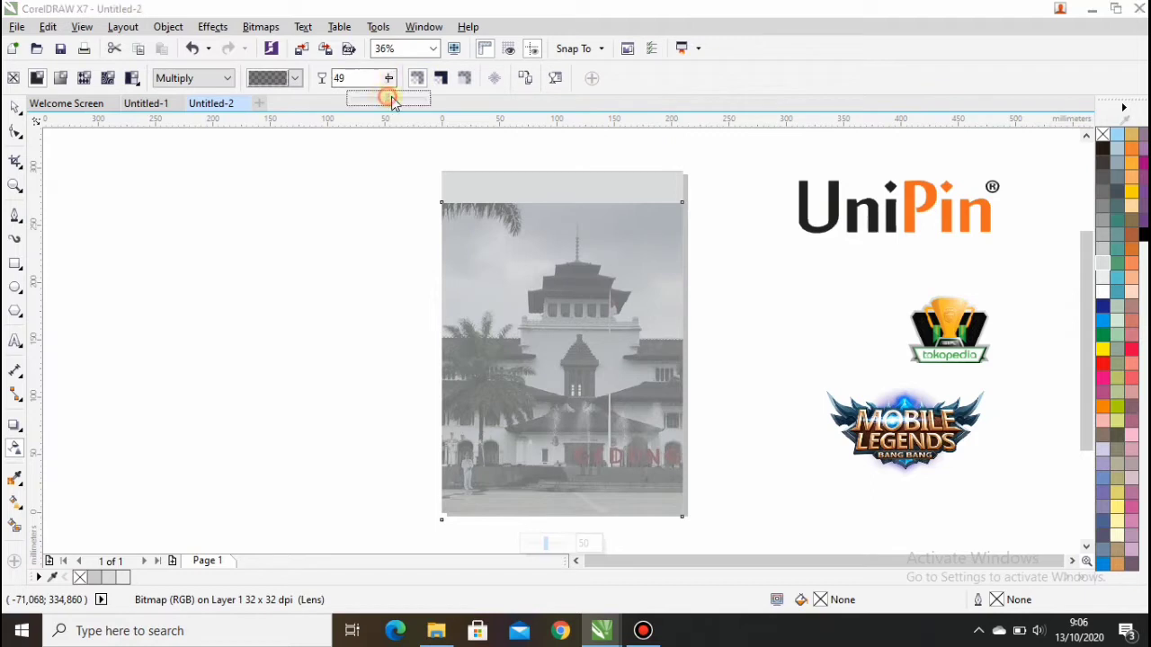
mouse_move(401, 103)
mouse_down()
mouse_move(389, 84)
mouse_move(393, 102)
mouse_up()
click(389, 84)
Step: Stretch the photo's top and bottom edges to the page's top and bottom
click(16, 107)
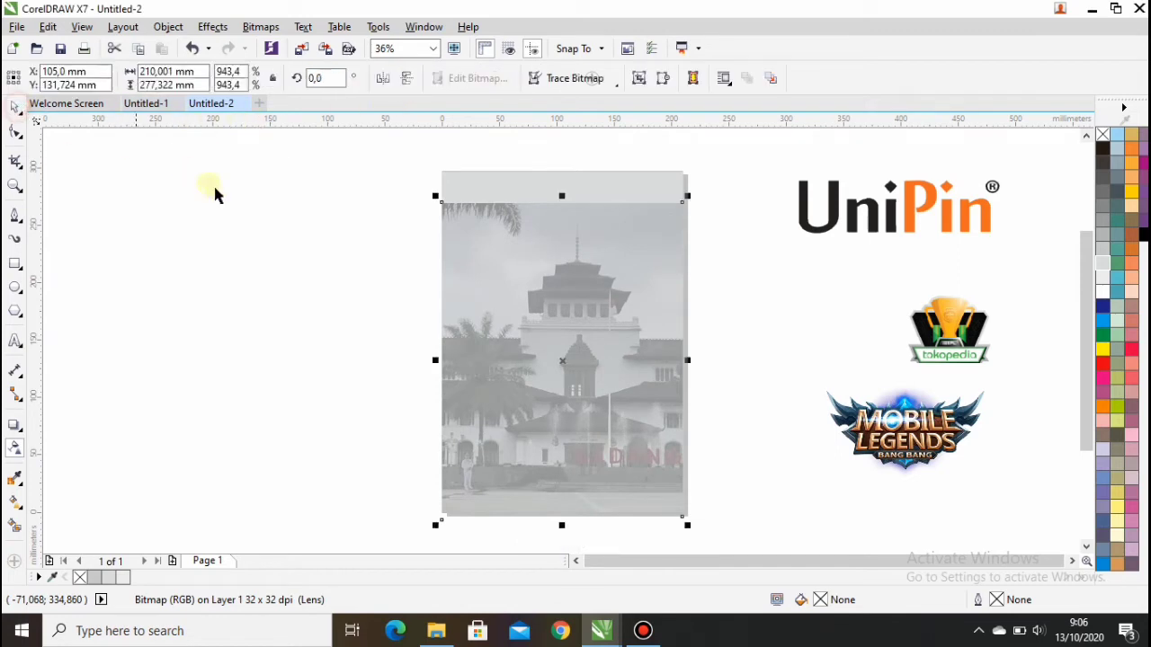
click(279, 206)
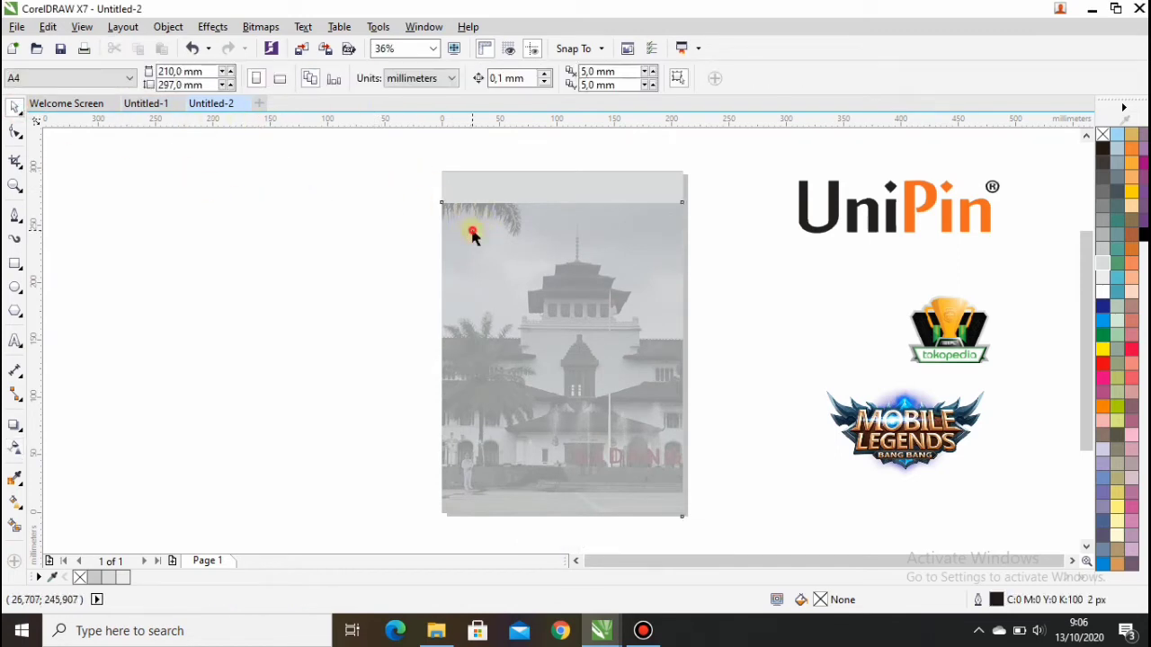
click(513, 231)
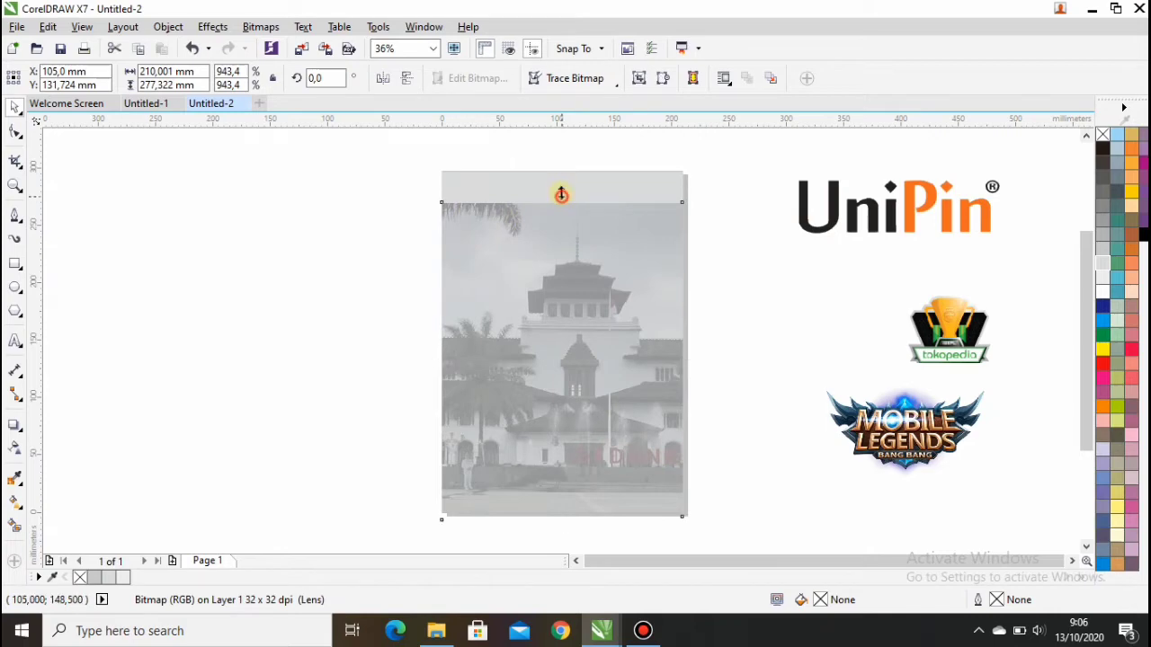
drag(561, 194, 559, 167)
click(388, 296)
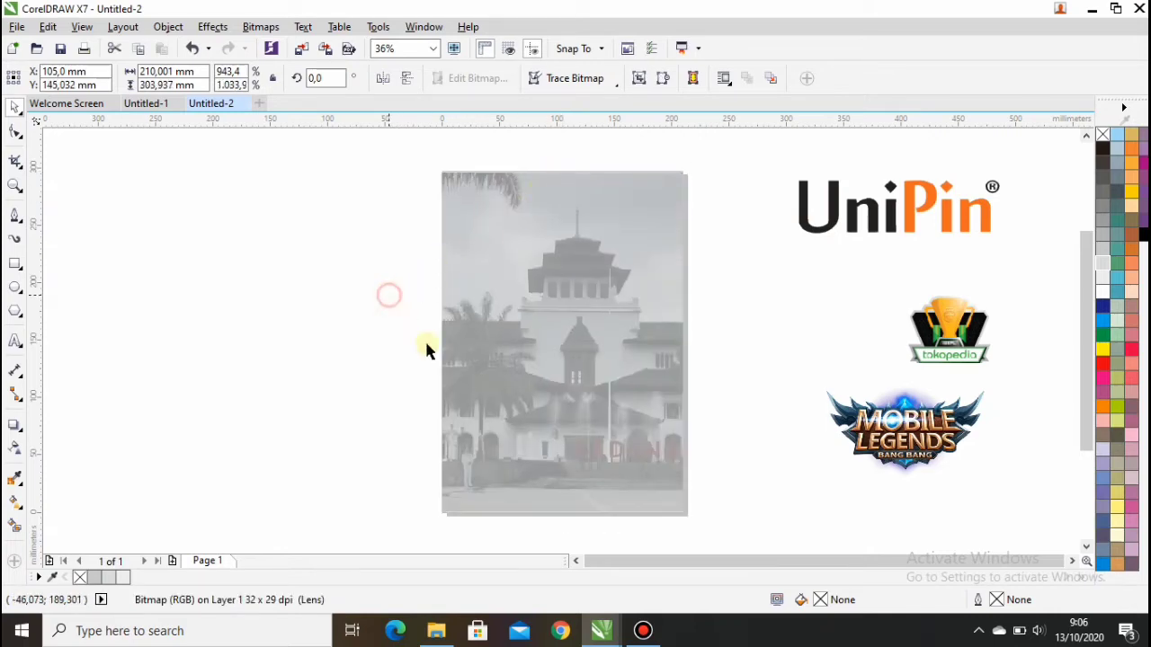
click(532, 442)
drag(563, 525, 563, 524)
click(298, 420)
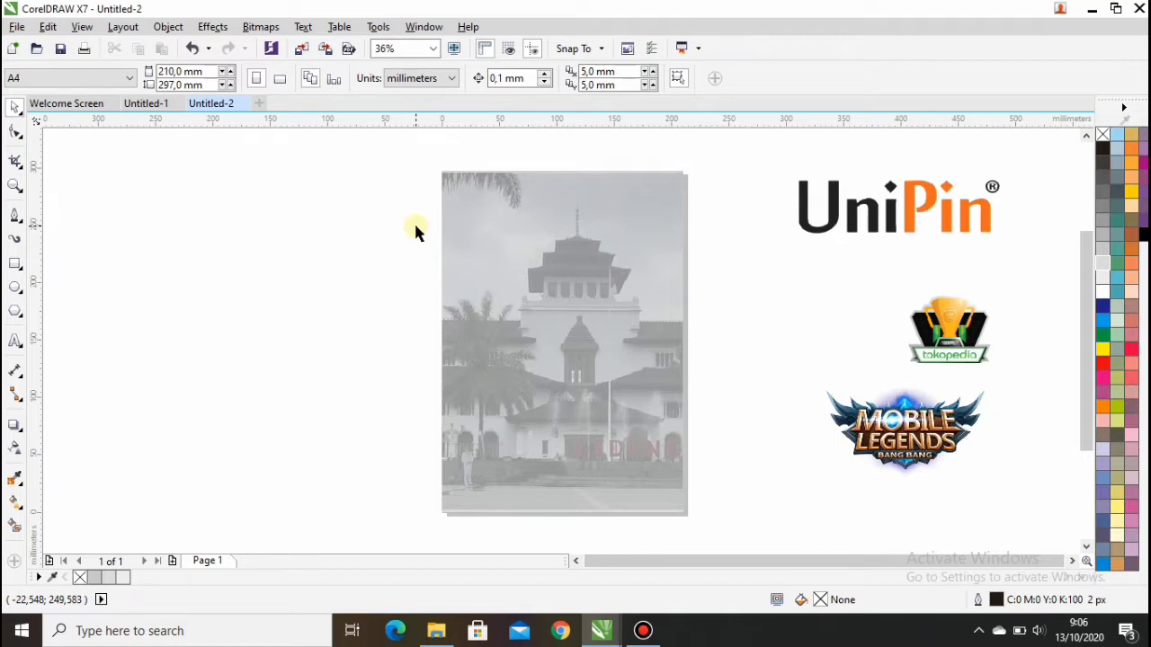
Step: Draw a closed angular polygon over the top-left corner with red fill and red outline
click(16, 216)
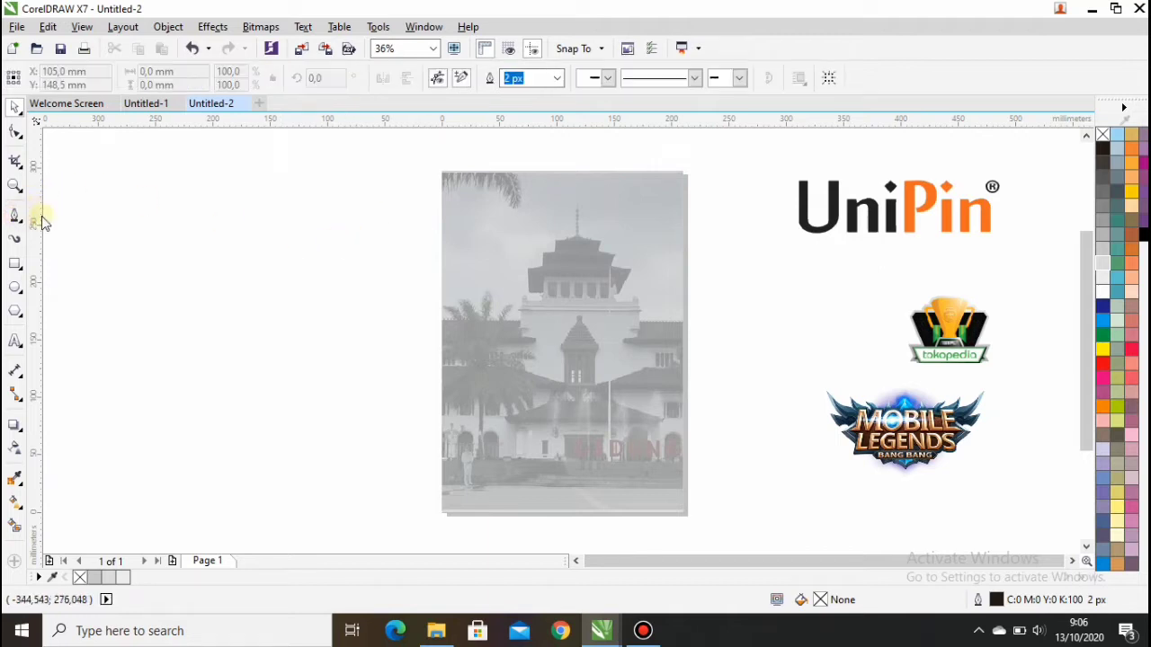
scroll(511, 184, up, 2)
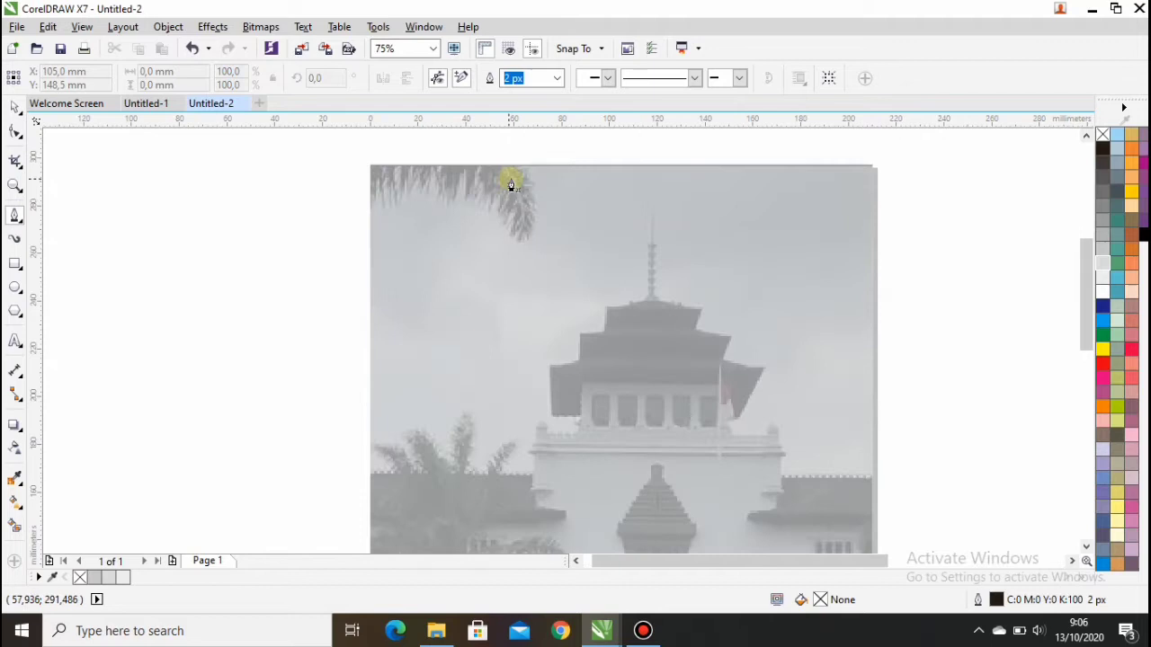
click(584, 165)
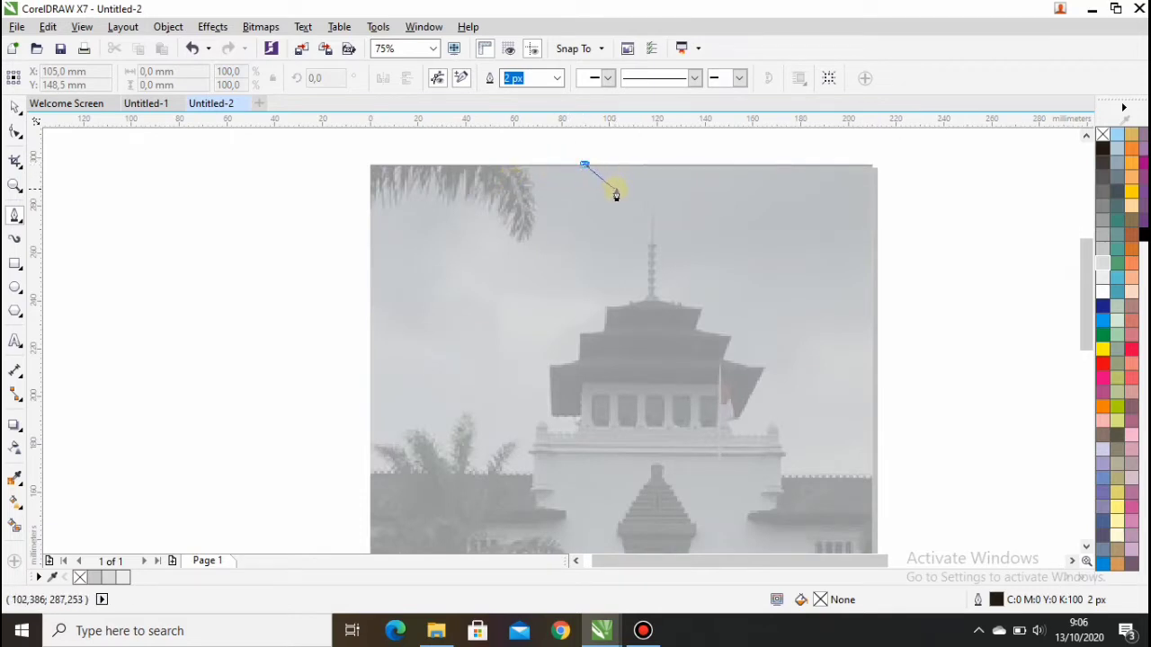
click(617, 190)
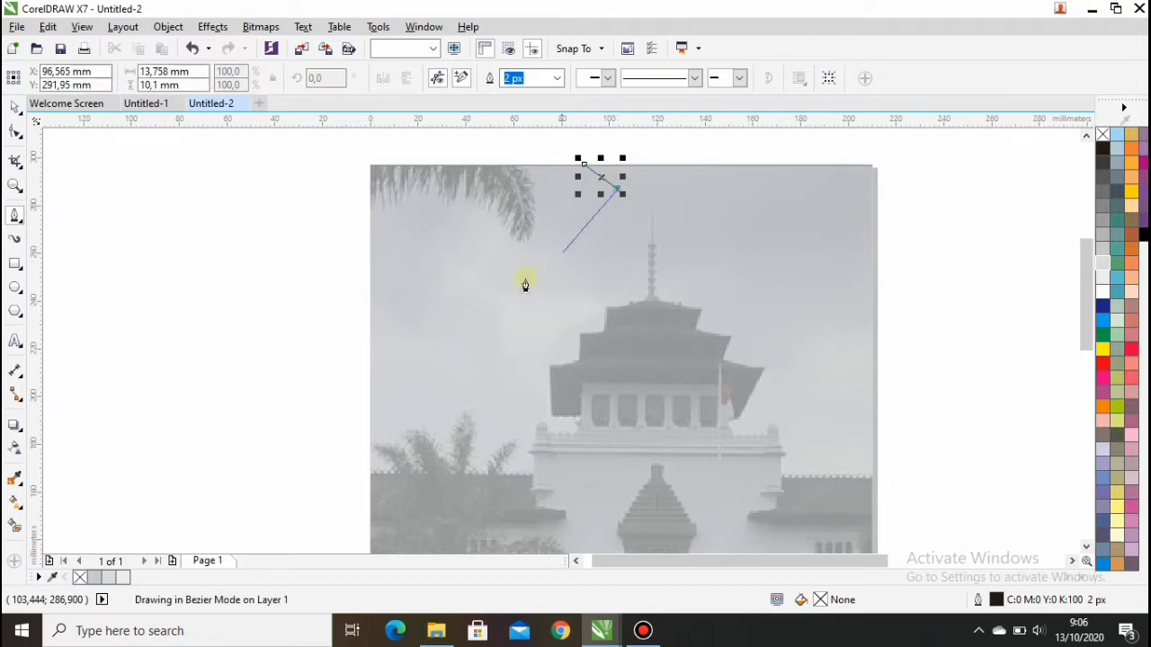
click(436, 357)
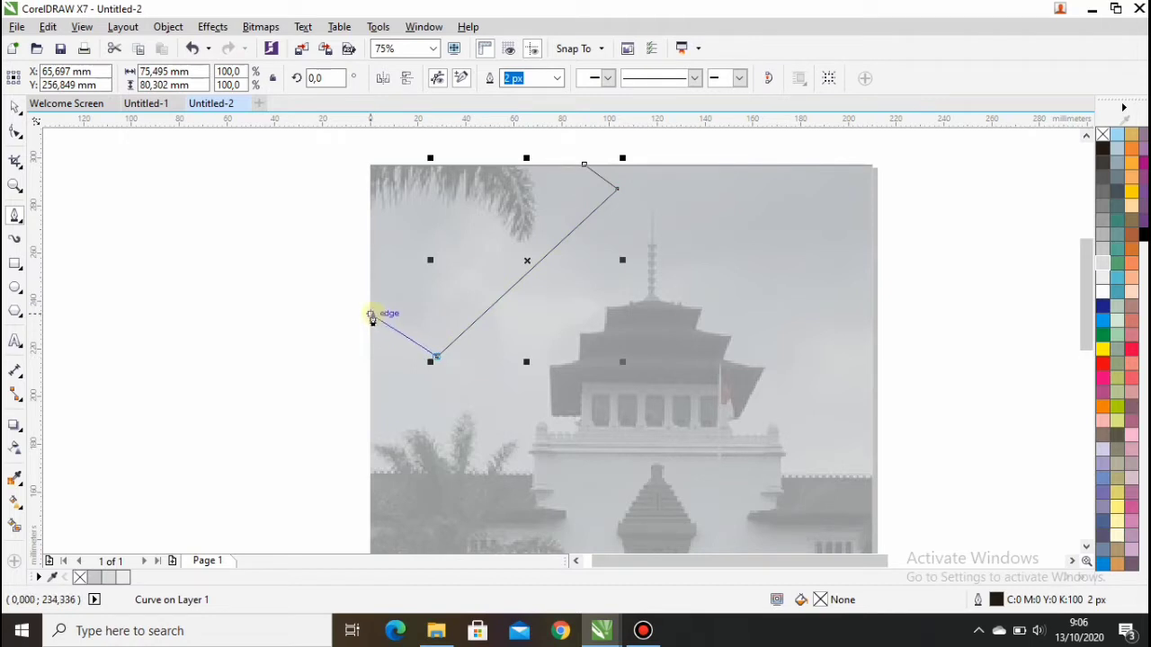
click(370, 314)
click(370, 165)
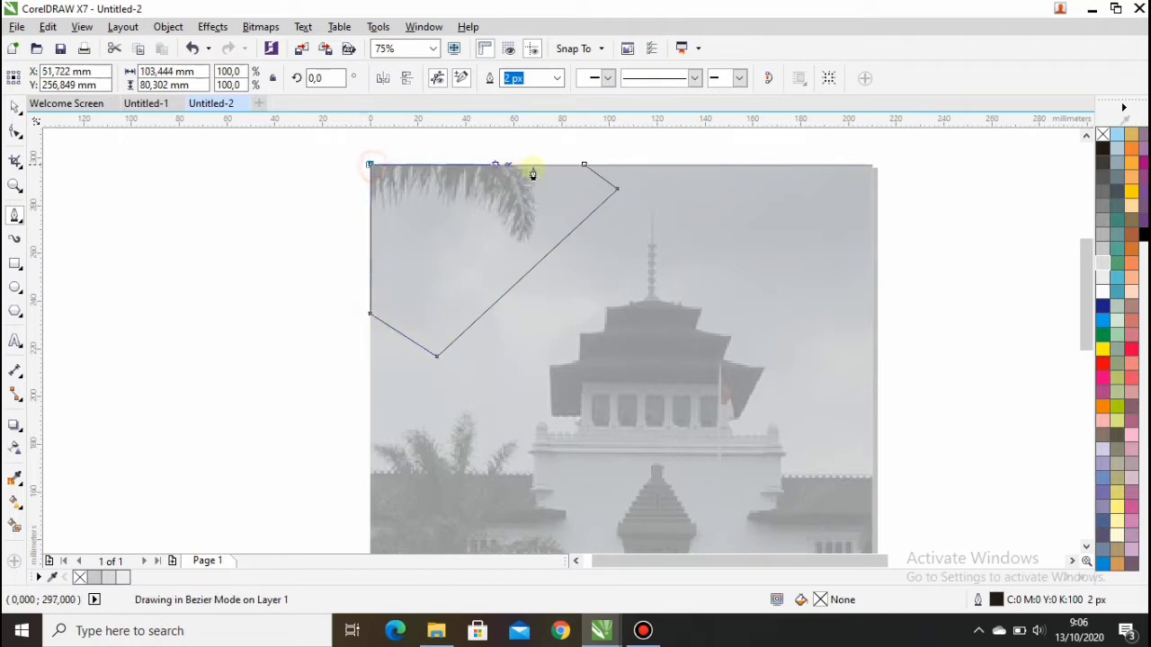
click(584, 165)
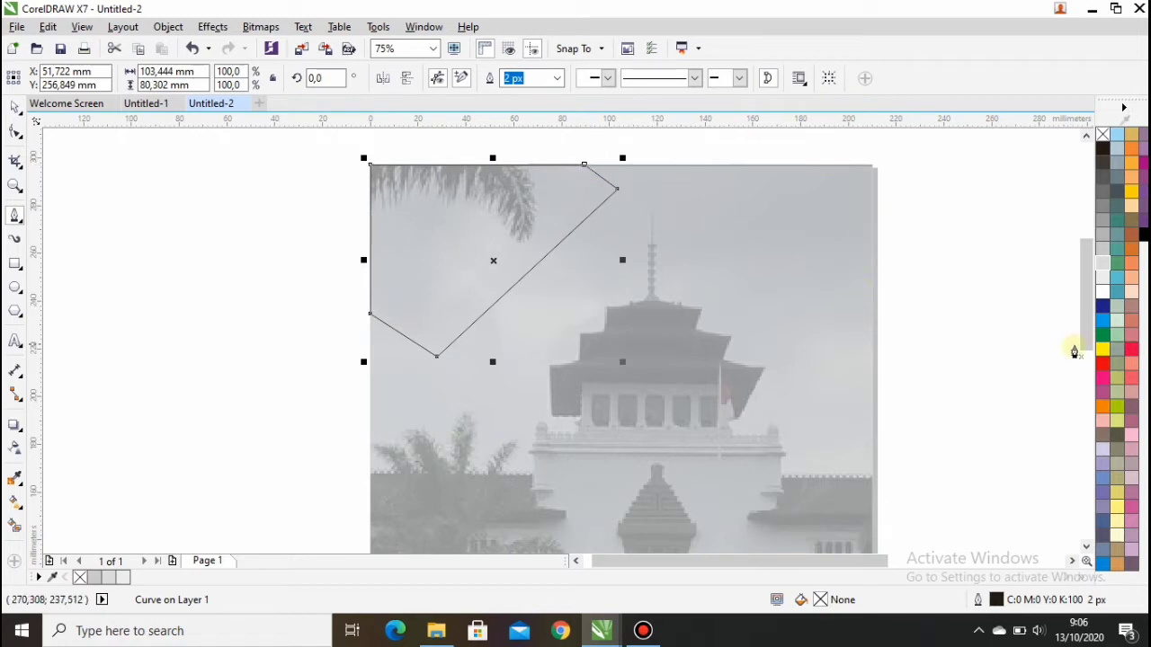
click(1103, 363)
right_click(1102, 363)
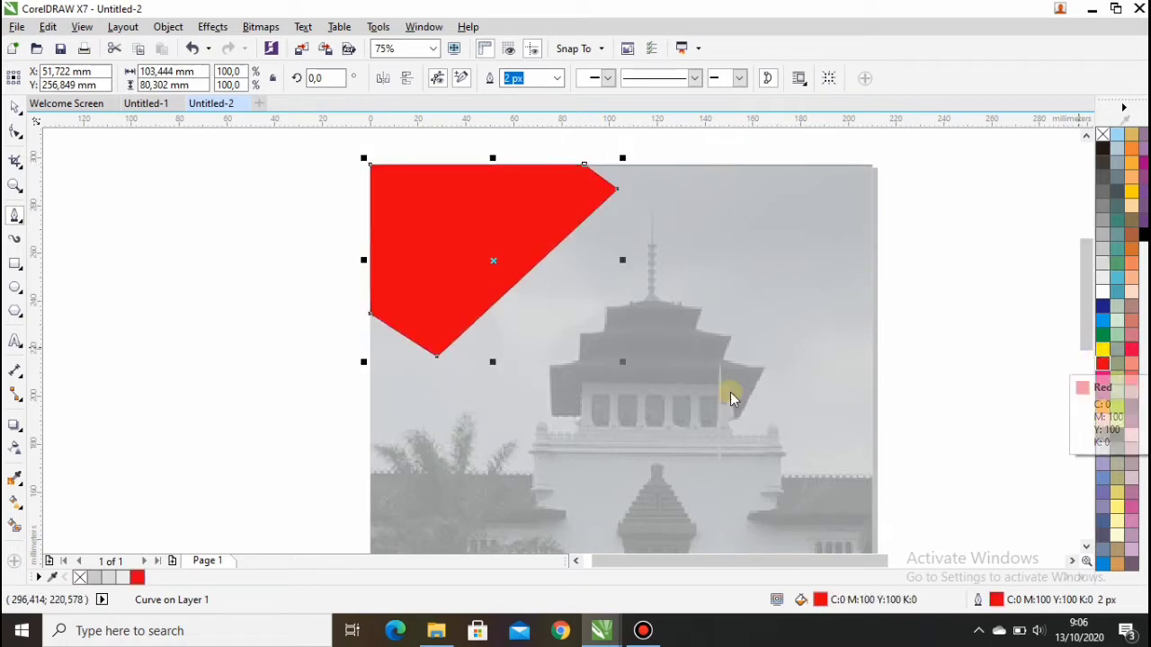
scroll(369, 331, up, 1)
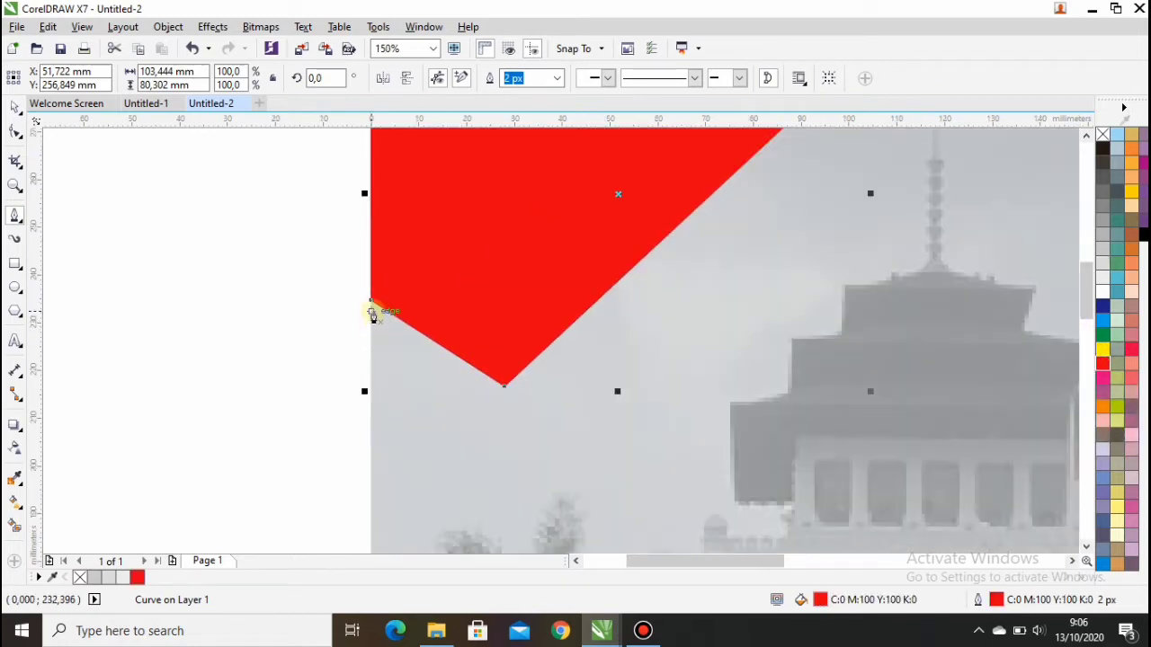
click(371, 312)
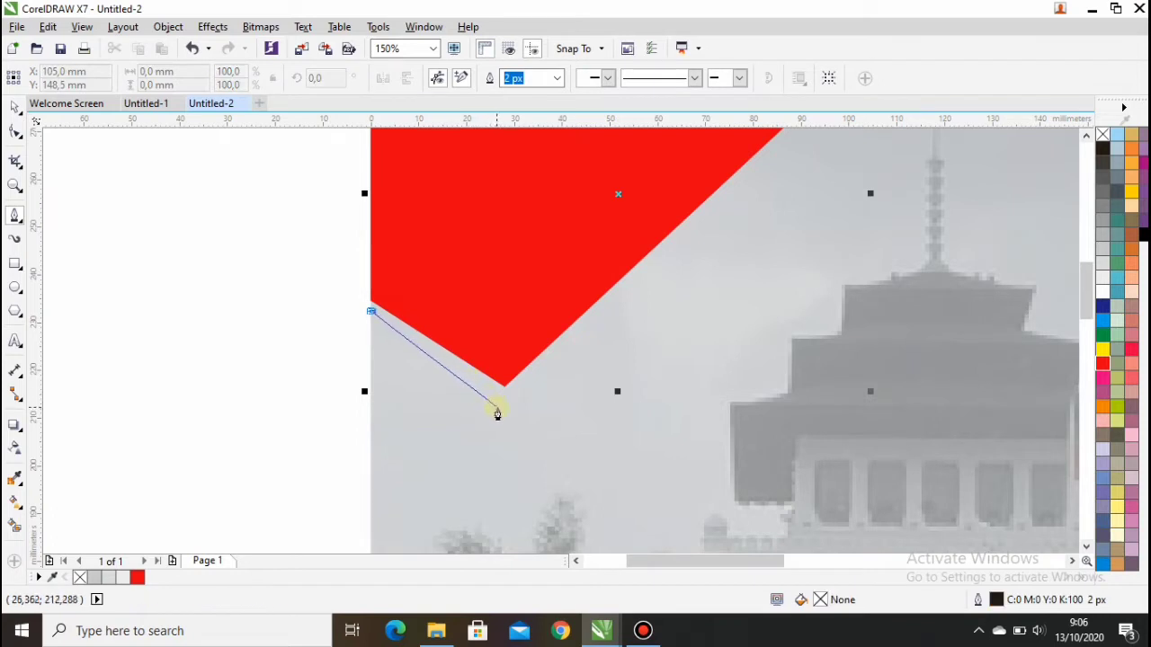
Step: Draw a triangle on the left edge below the red shape, filled and outlined 90% black
click(569, 452)
mouse_move(1086, 280)
mouse_down()
mouse_move(1088, 328)
mouse_move(1086, 285)
mouse_up()
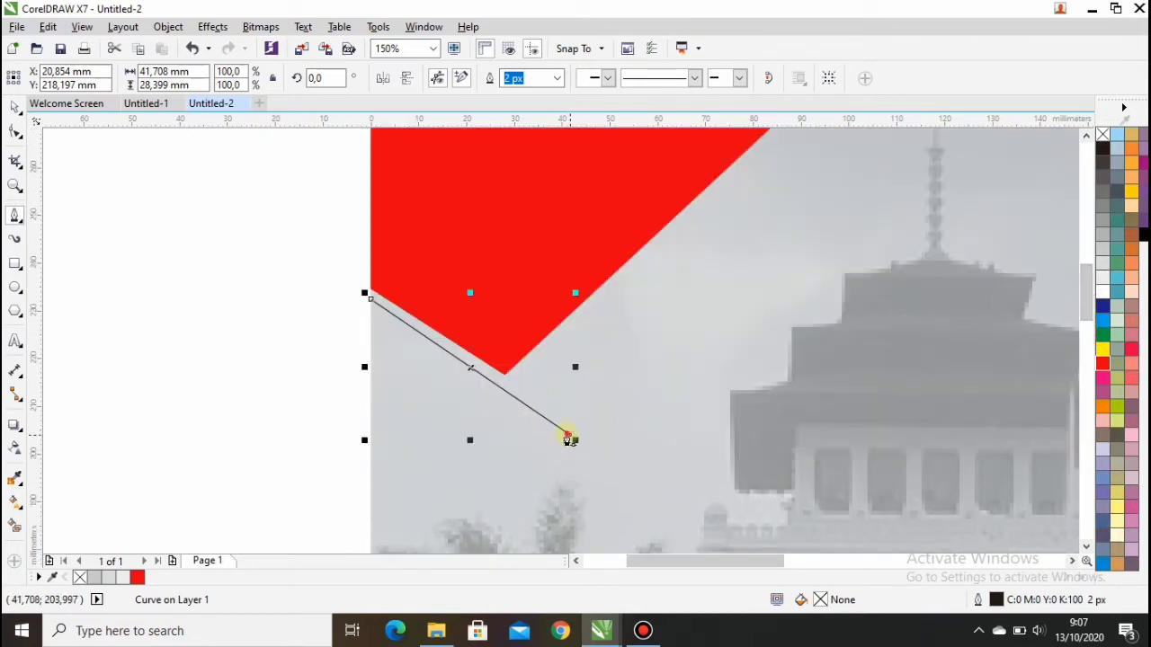
scroll(488, 501, down, 2)
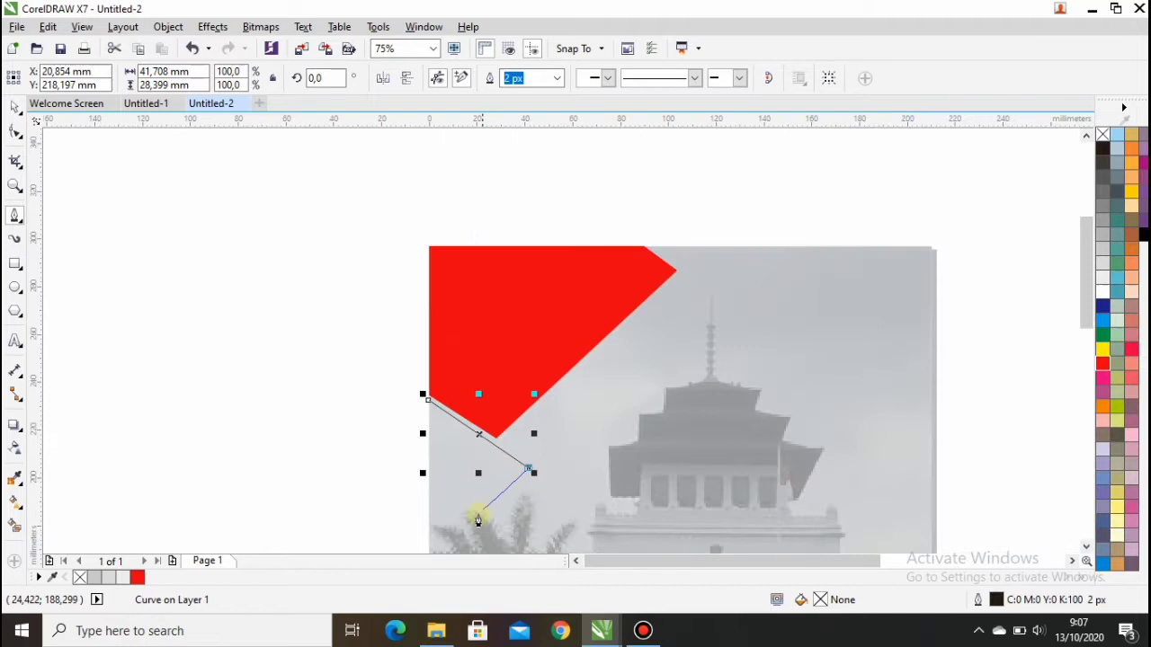
click(429, 533)
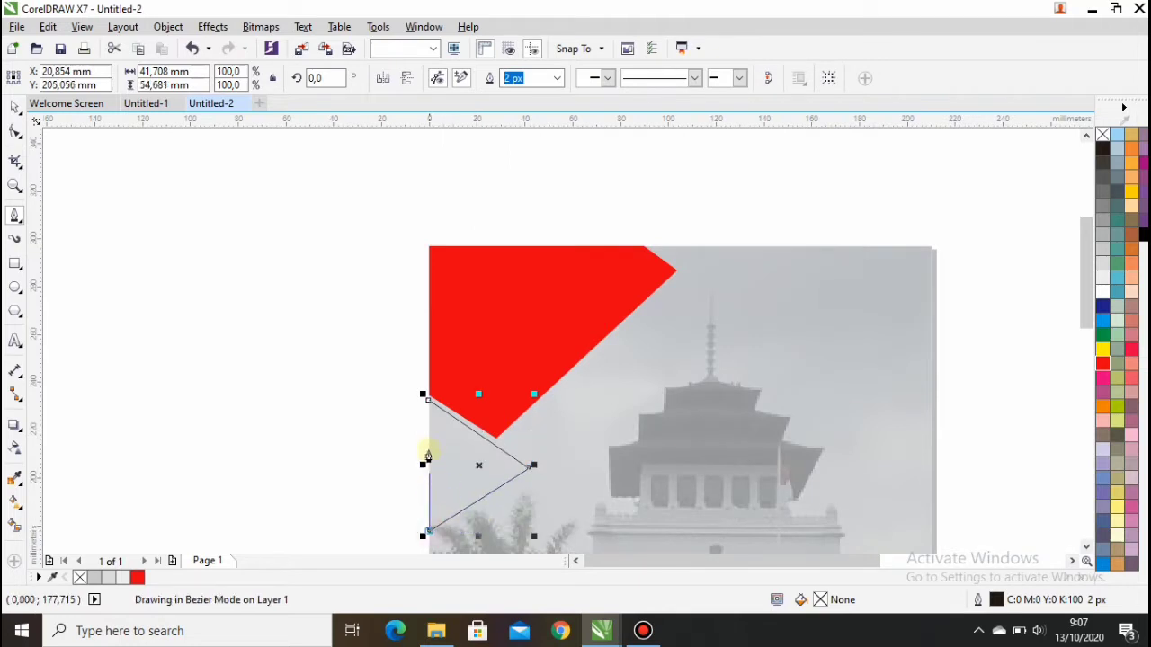
click(429, 407)
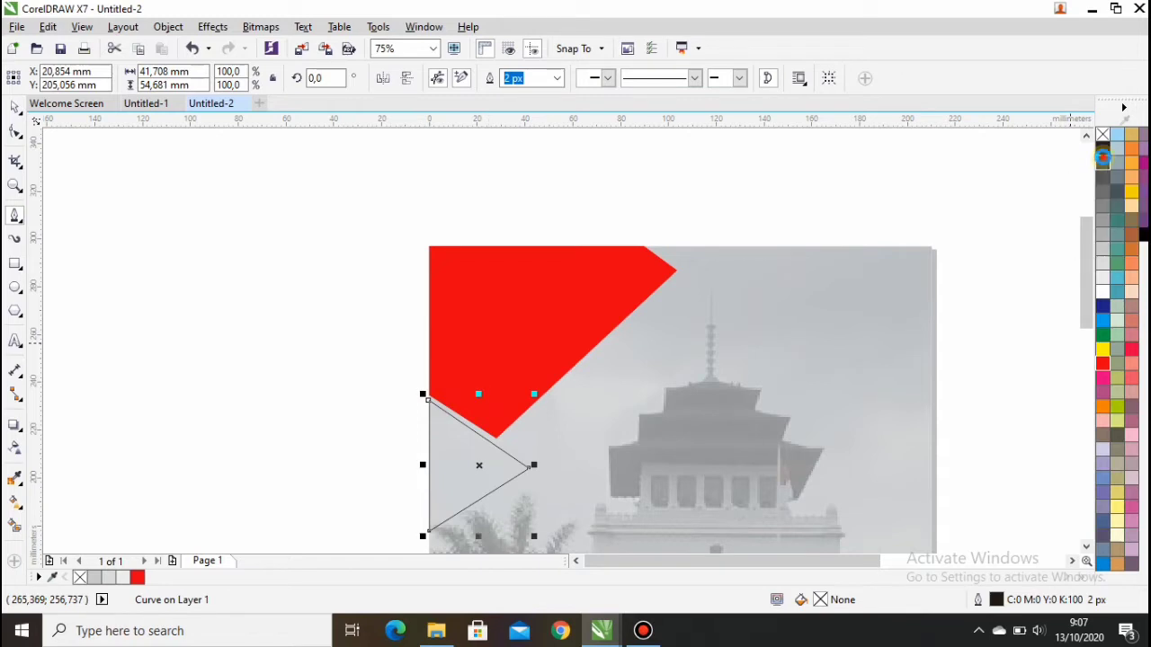
click(1102, 157)
right_click(1103, 157)
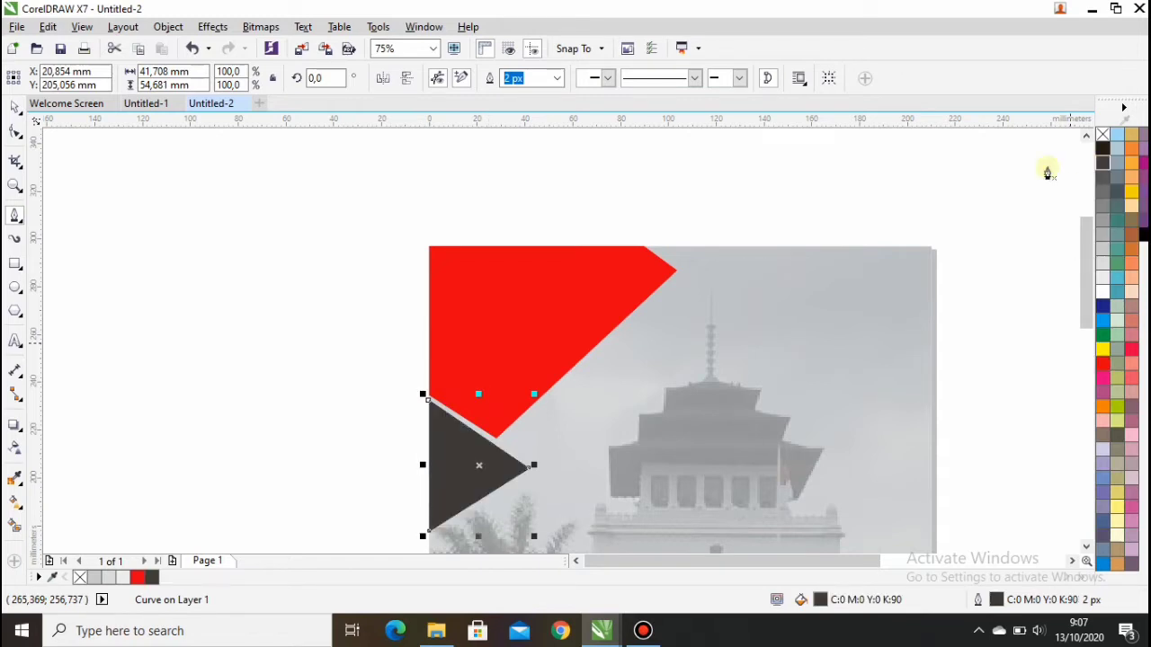
click(14, 108)
scroll(663, 269, down, 2)
scroll(725, 423, up, 1)
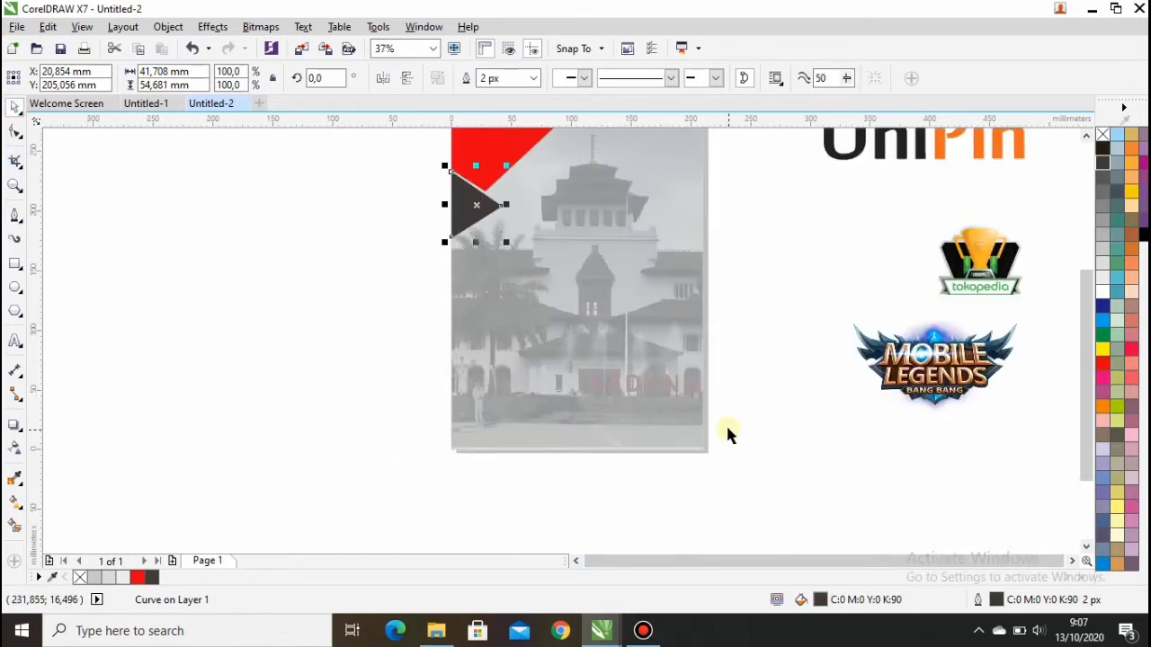
Step: Draw a closed angled polygon in the bottom-right corner and fill it navy blue (C:100 M:100)
click(736, 414)
scroll(719, 432, up, 2)
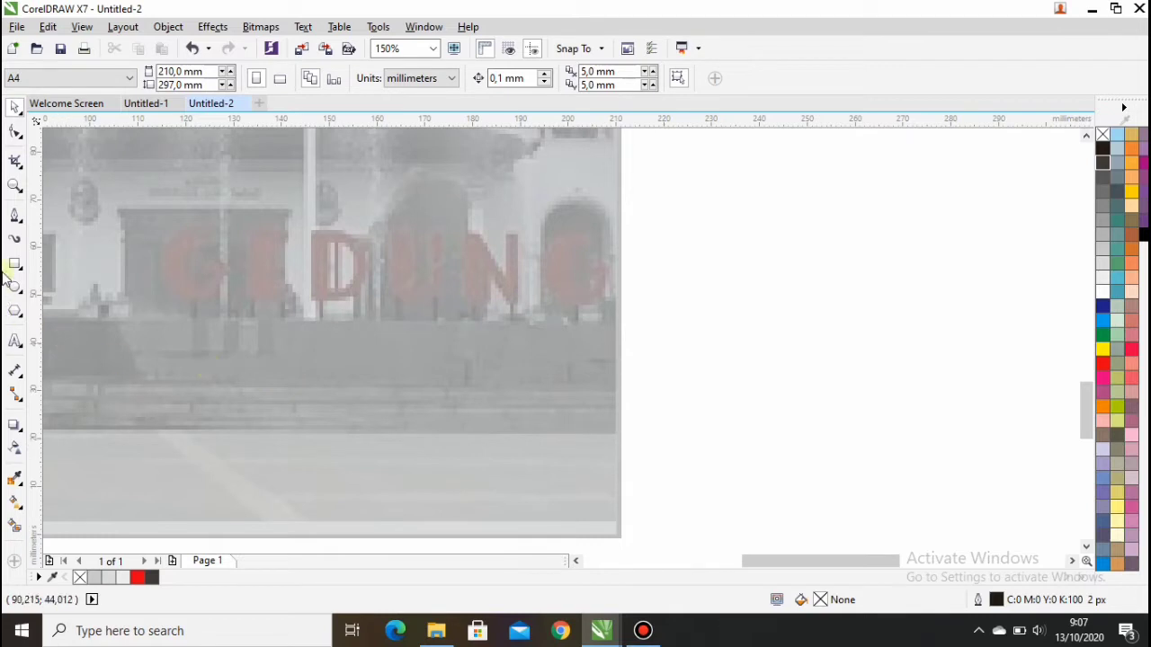
click(11, 219)
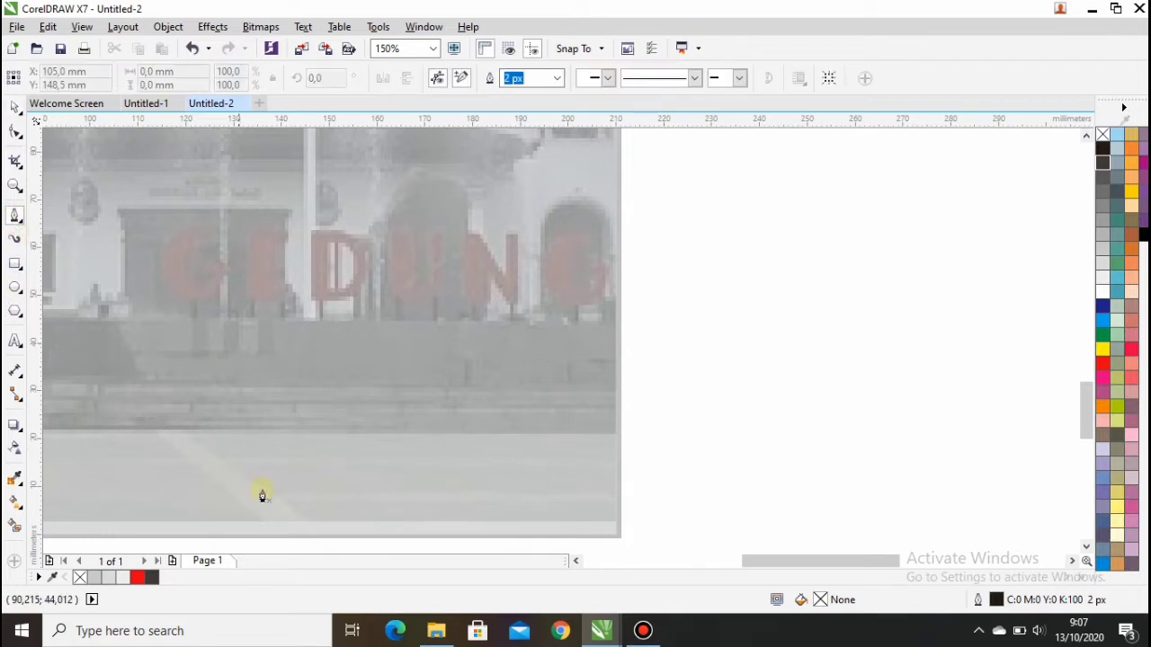
click(405, 535)
click(371, 517)
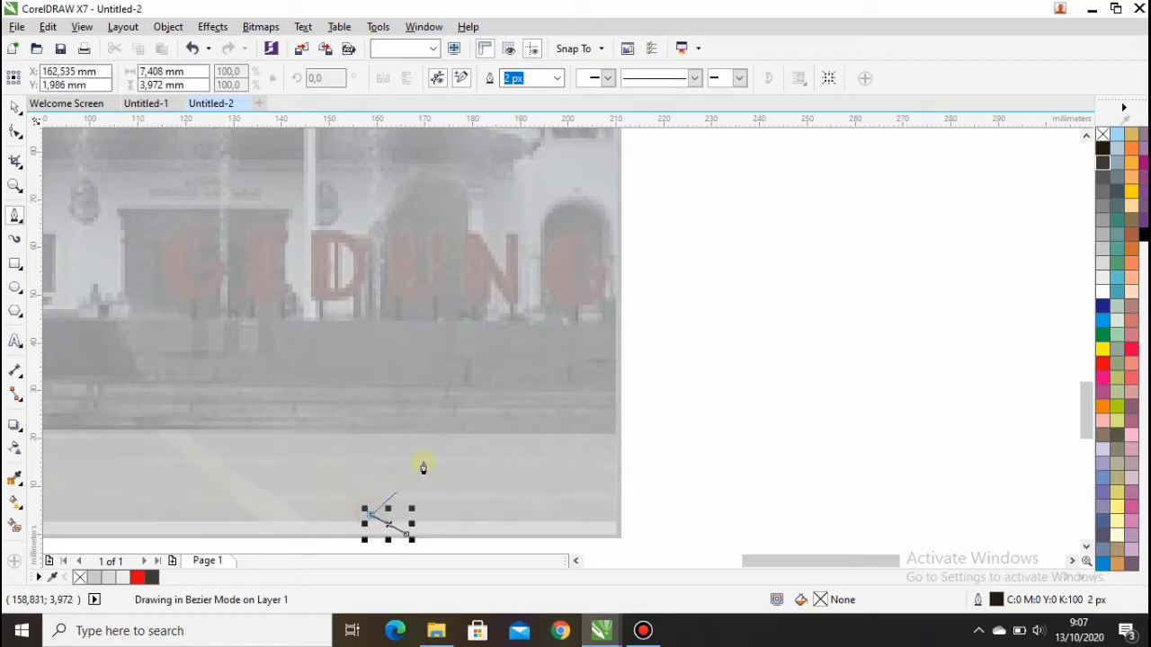
click(566, 243)
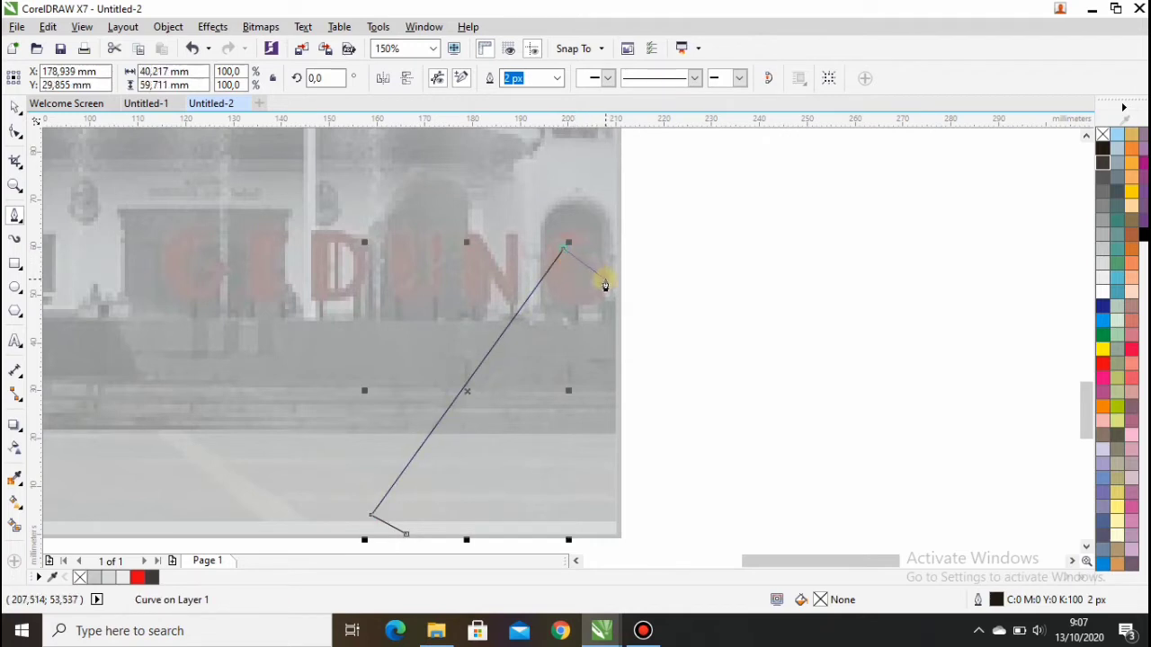
click(615, 288)
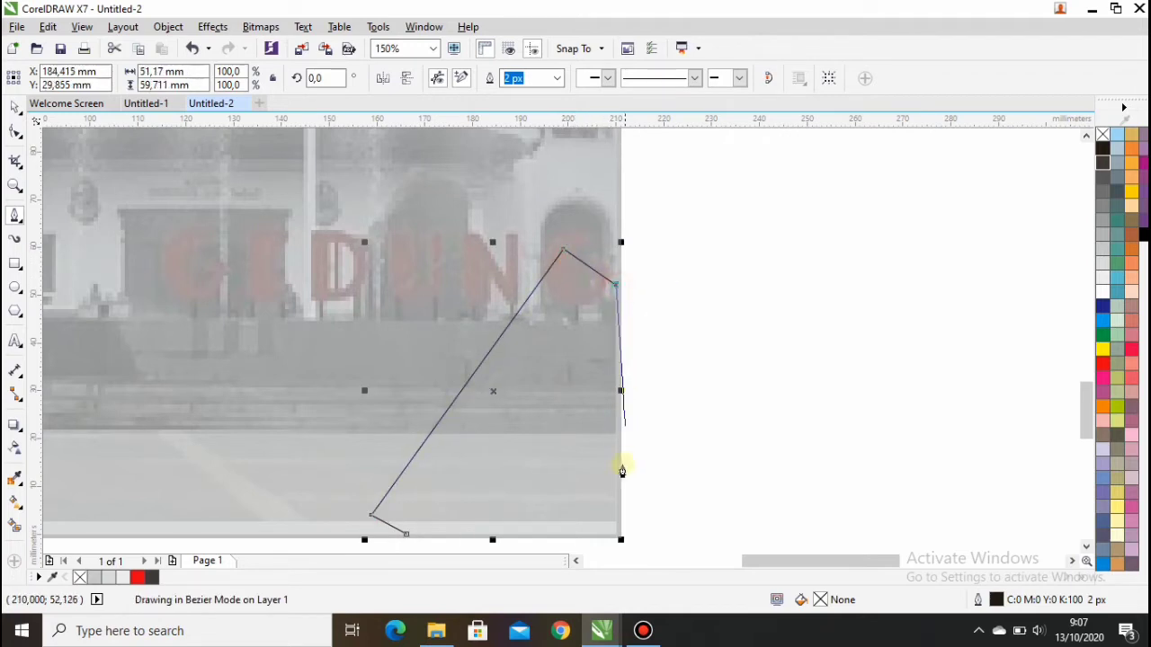
click(617, 536)
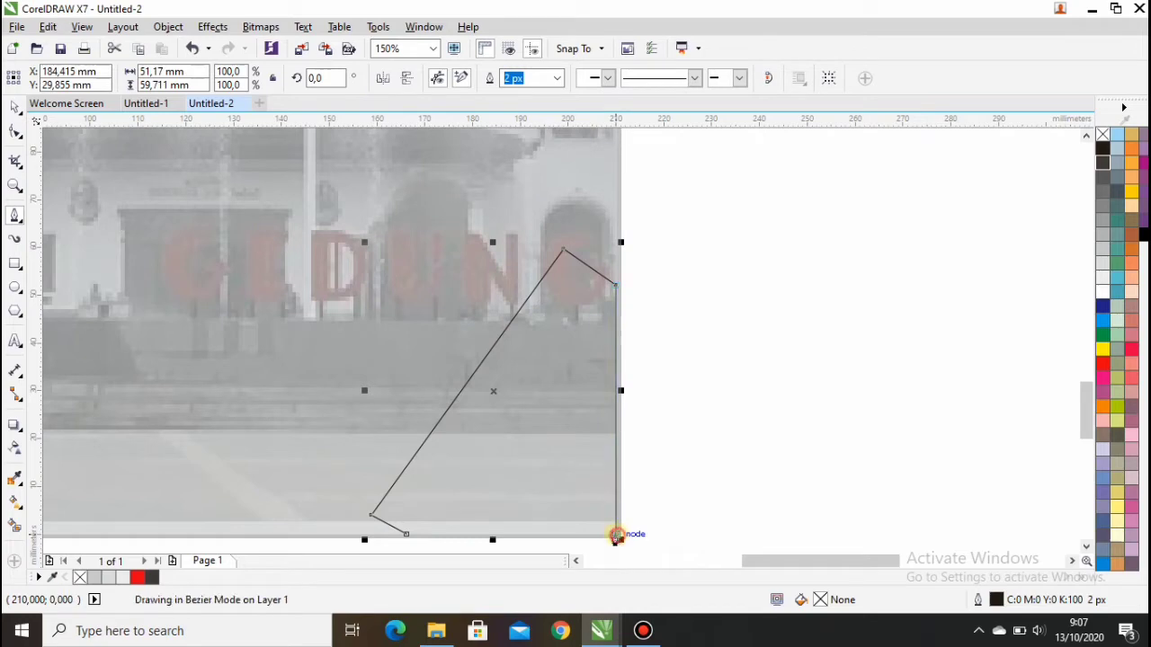
click(406, 536)
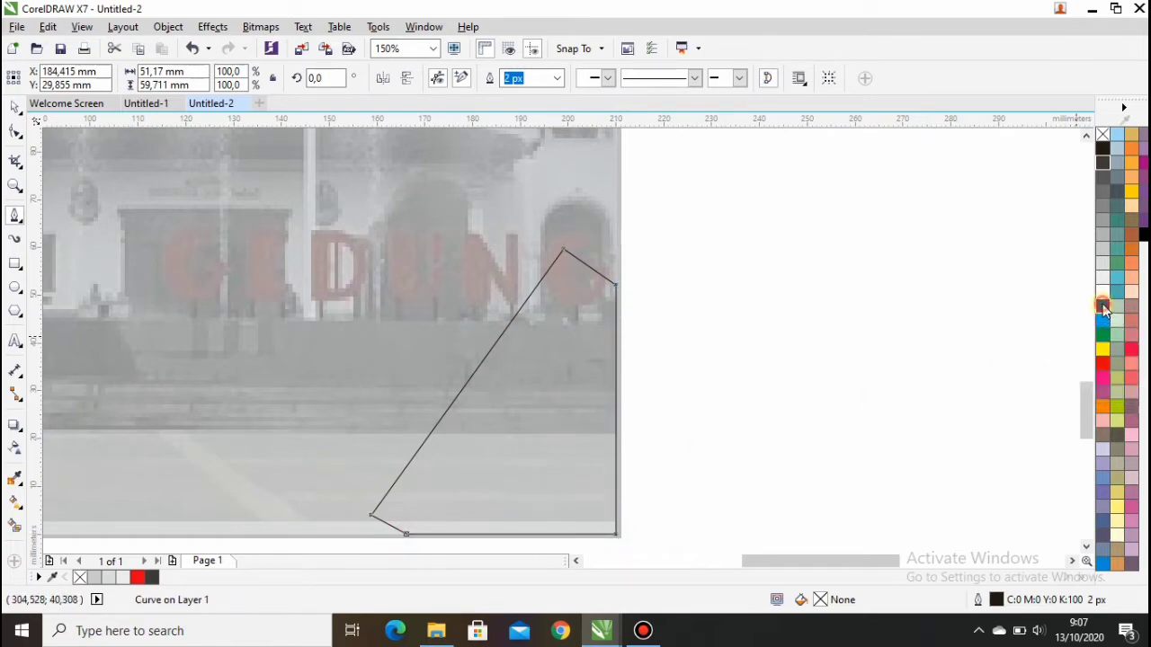
click(1103, 306)
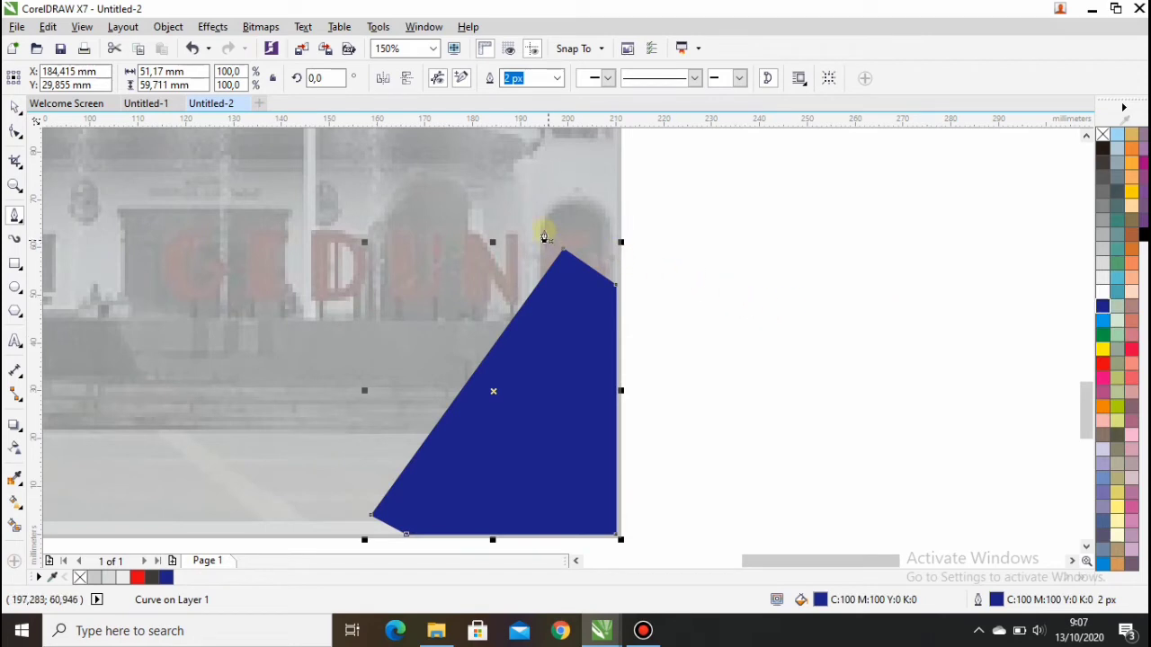
scroll(609, 191, down, 1)
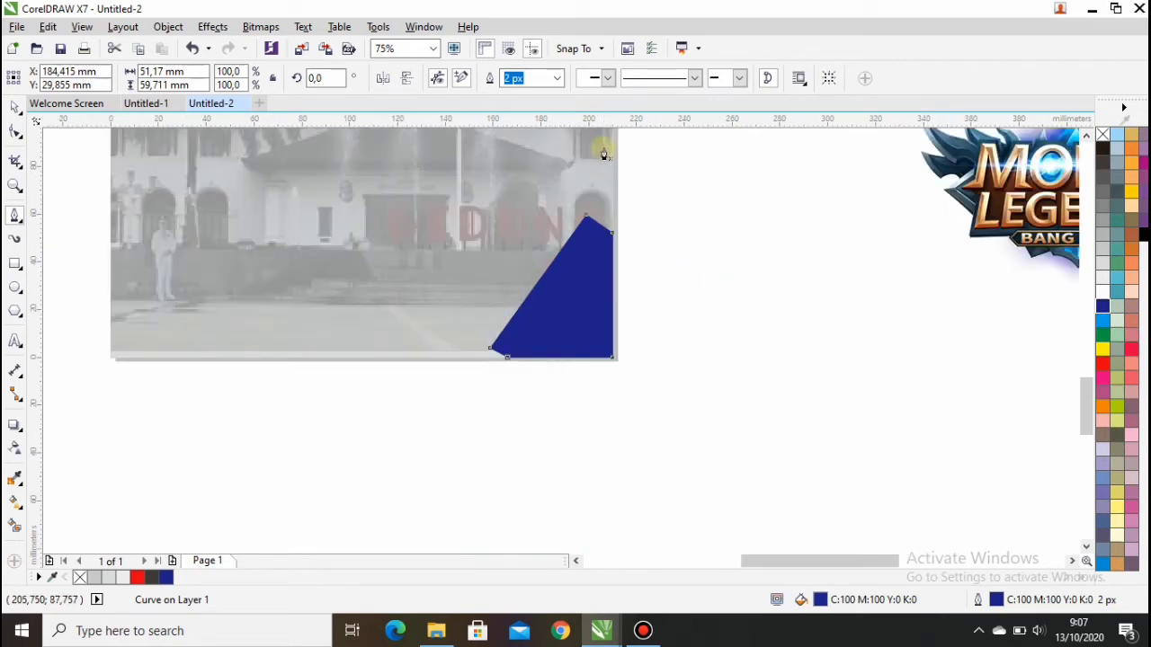
scroll(611, 193, up, 1)
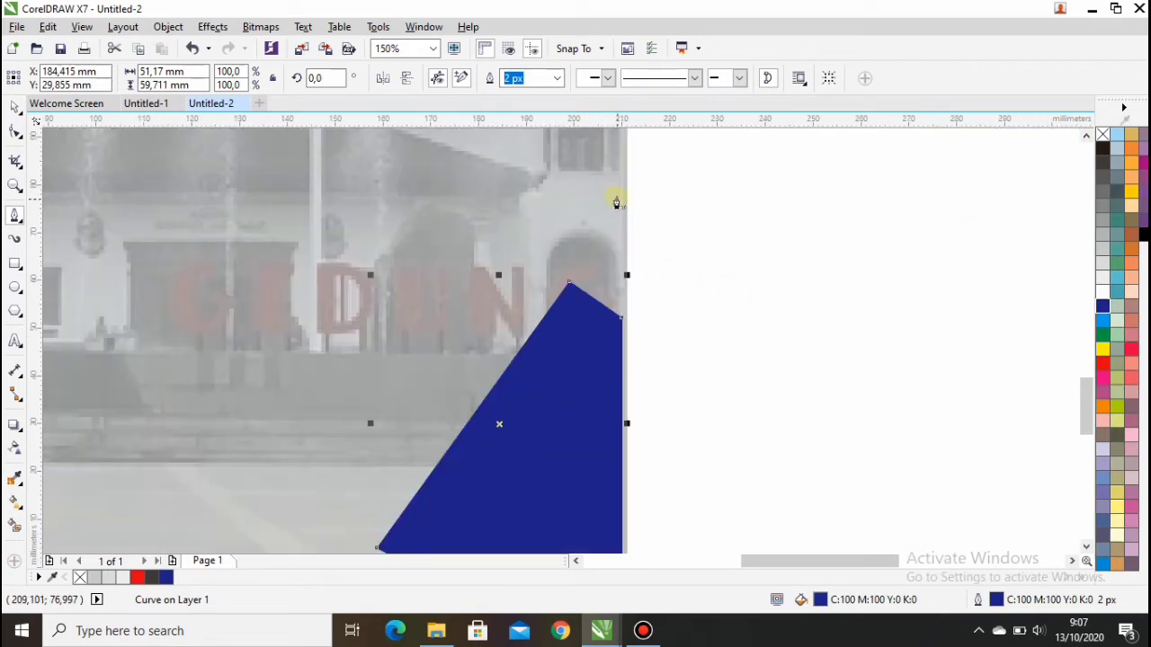
Step: Draw an inward-pointing triangle on the right edge above the blue shape, filled and outlined 90% Black
click(622, 313)
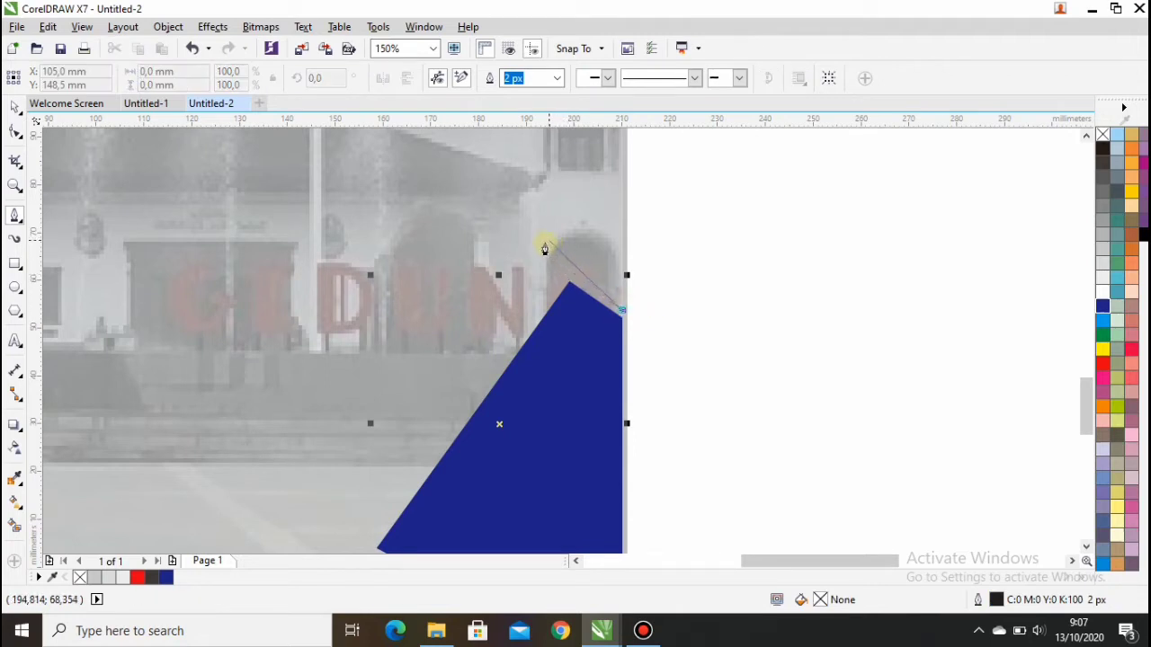
click(527, 249)
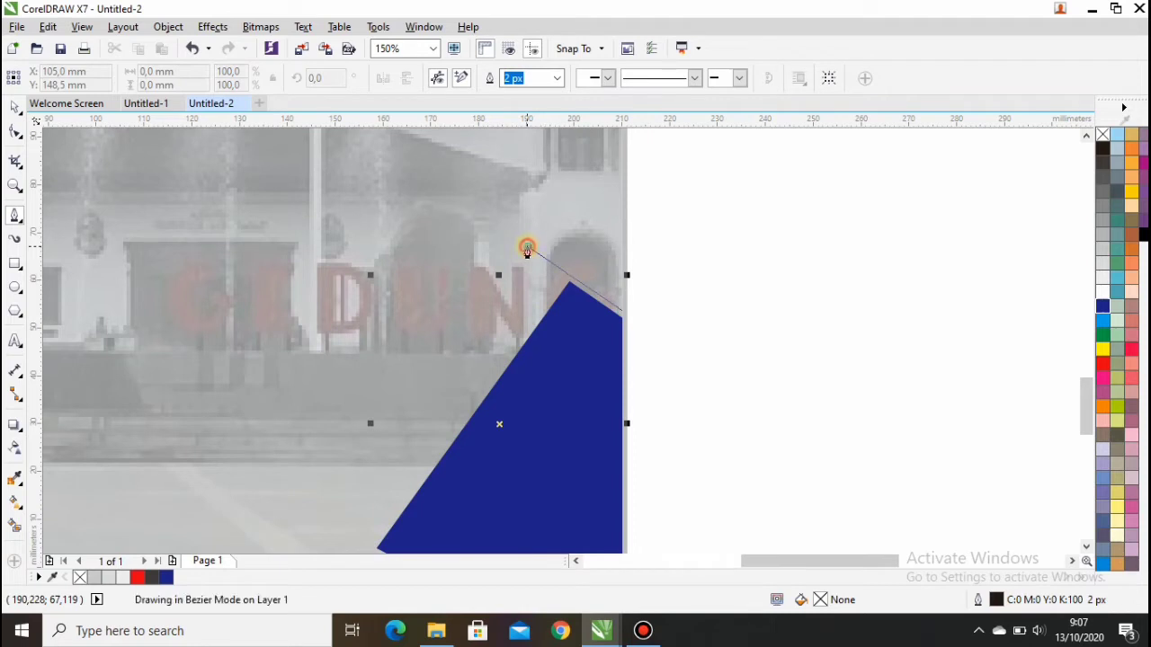
click(622, 154)
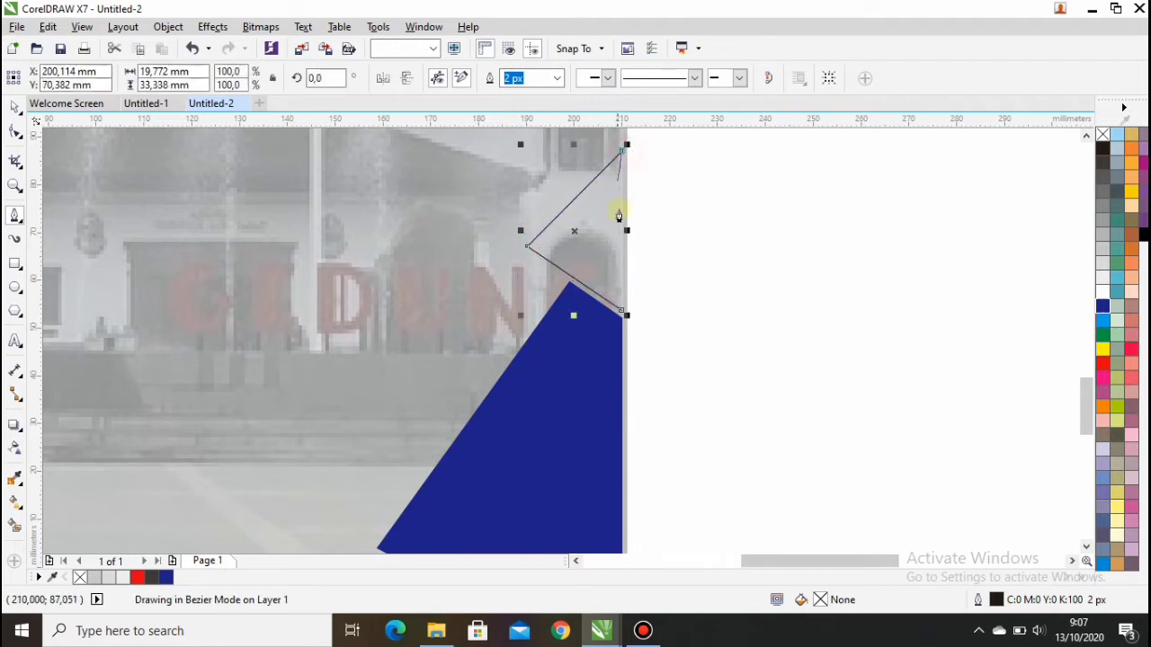
click(623, 308)
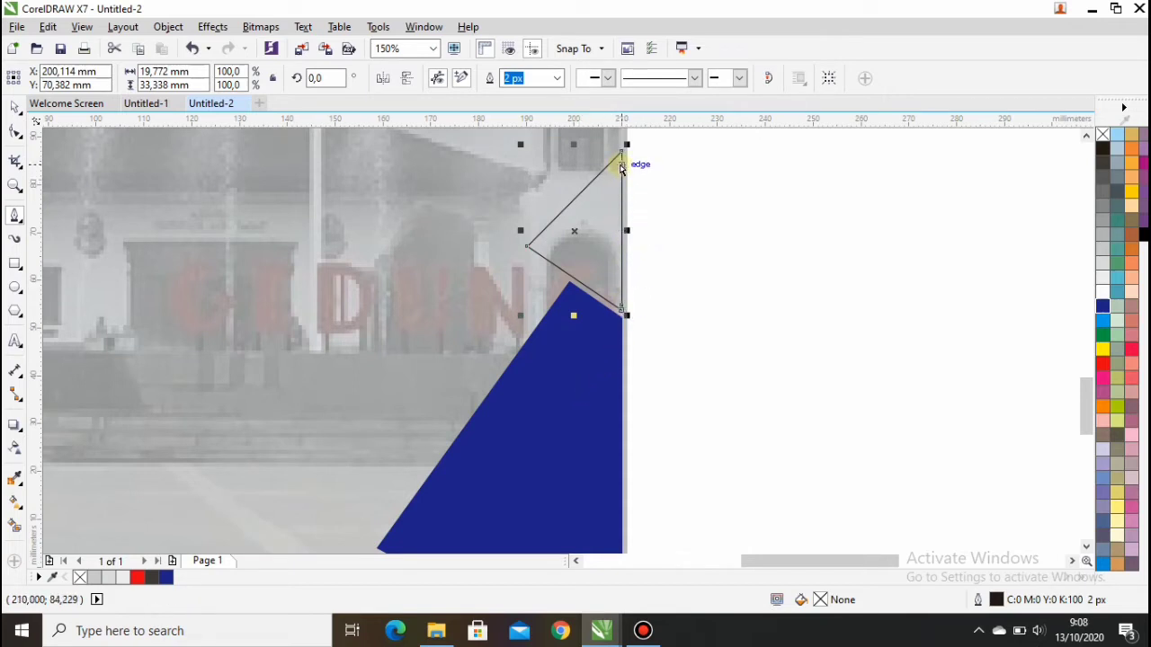
key(ctrl+z)
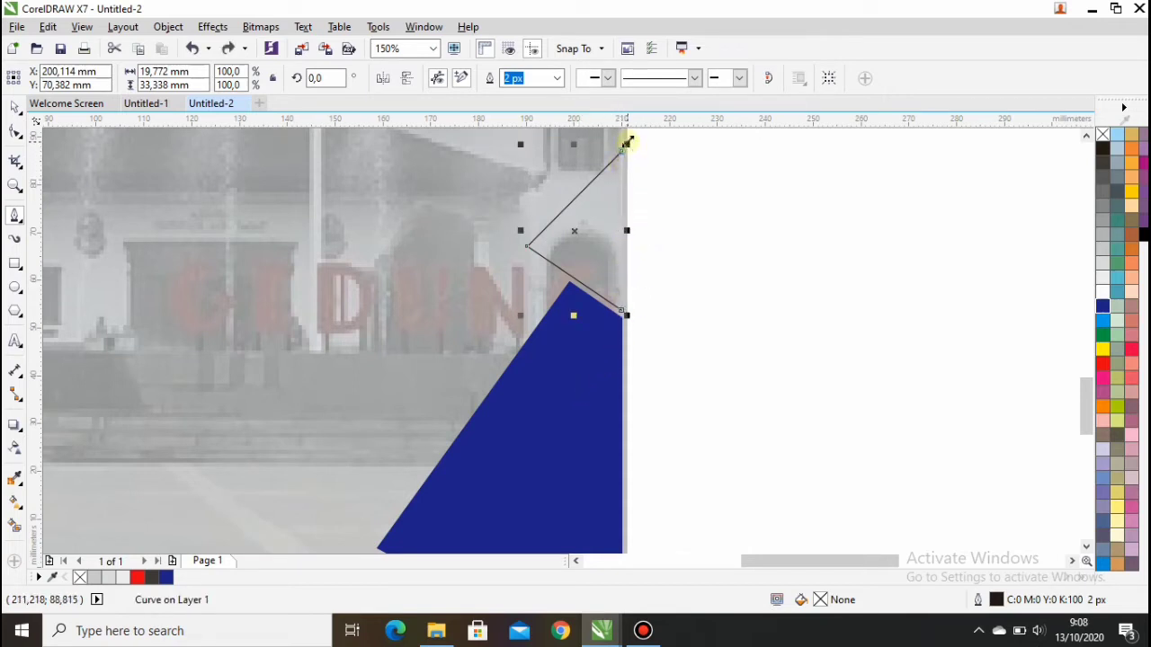
click(624, 312)
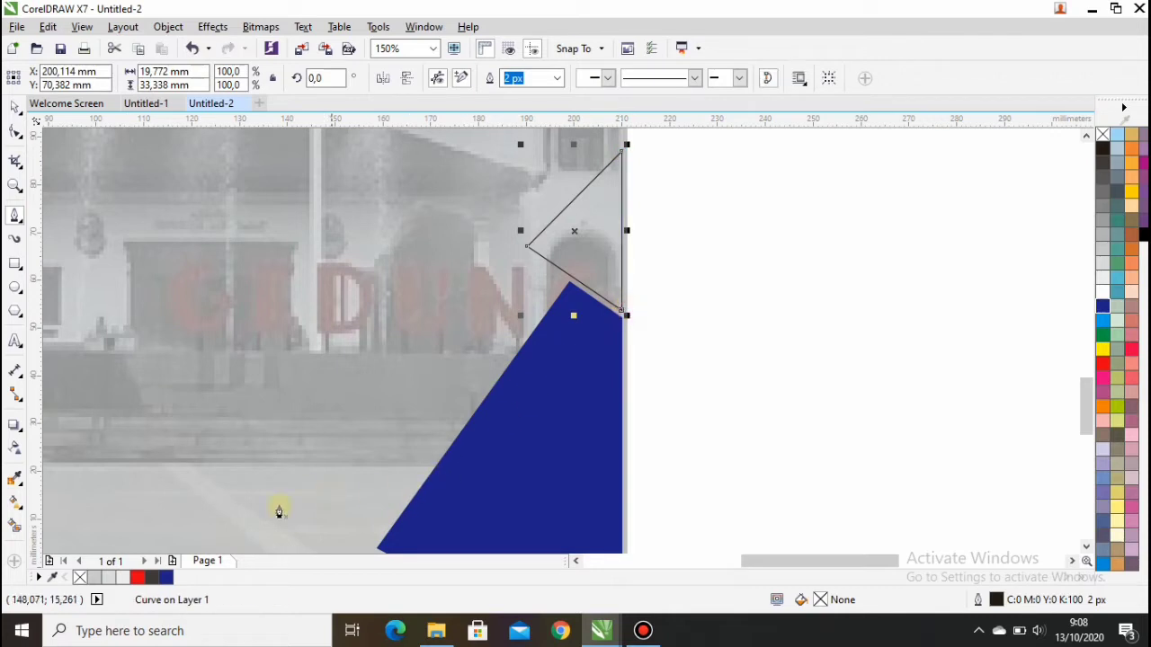
click(151, 578)
right_click(151, 577)
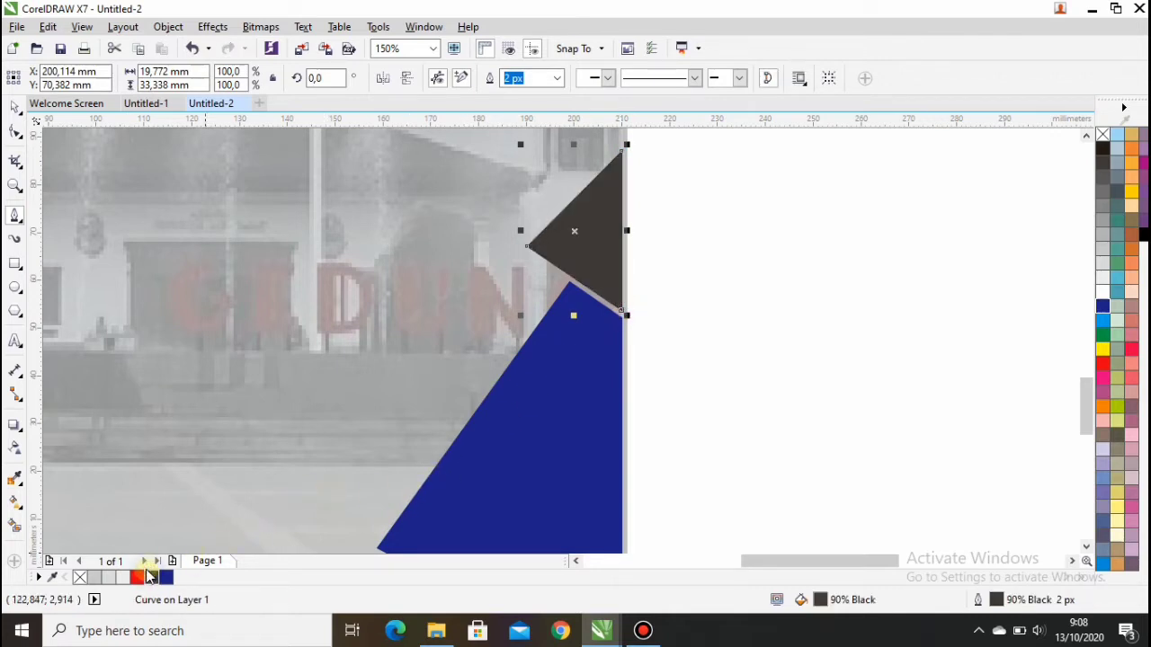
click(15, 107)
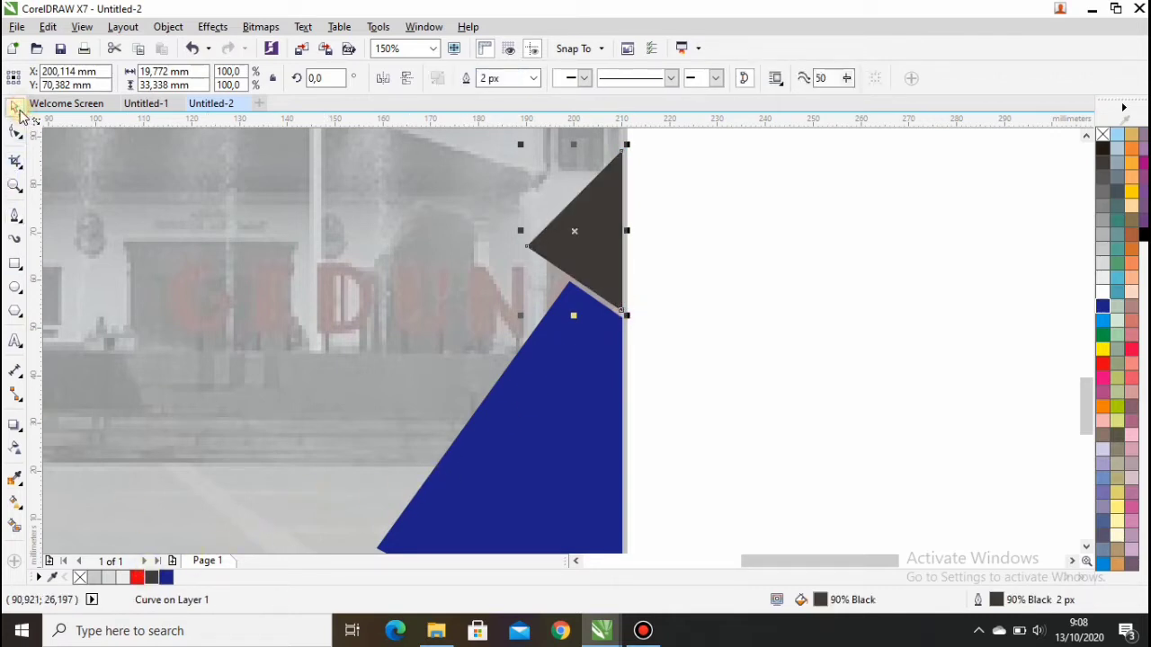
Step: Zoom to fit the page height and deselect the triangle
click(434, 49)
click(412, 114)
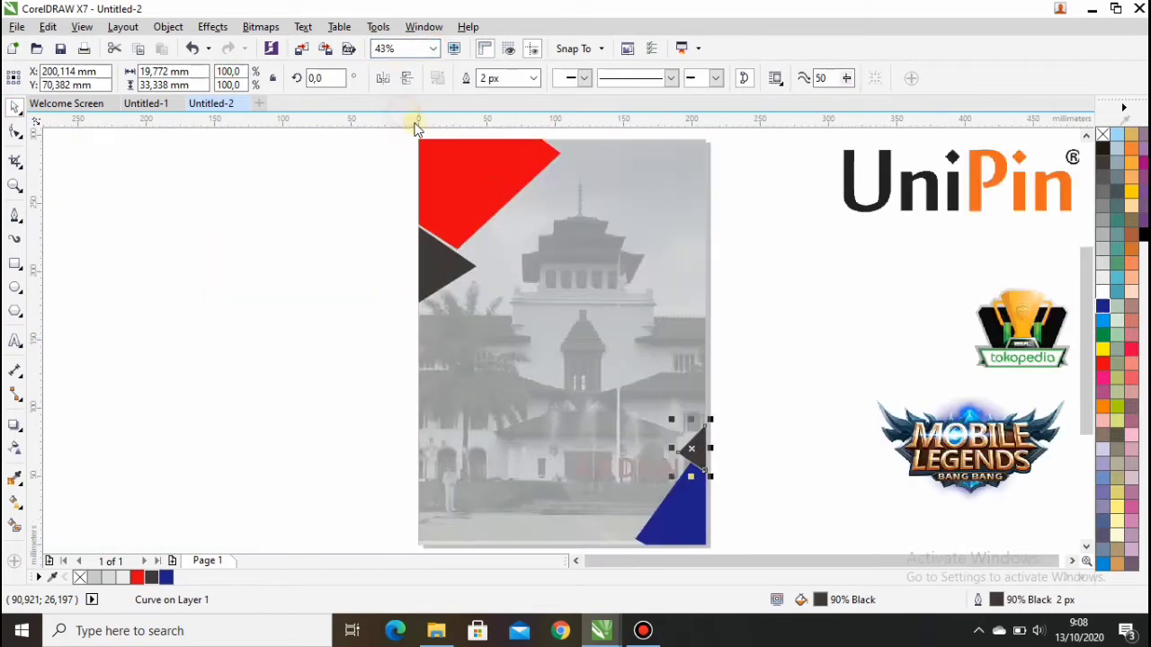
click(756, 275)
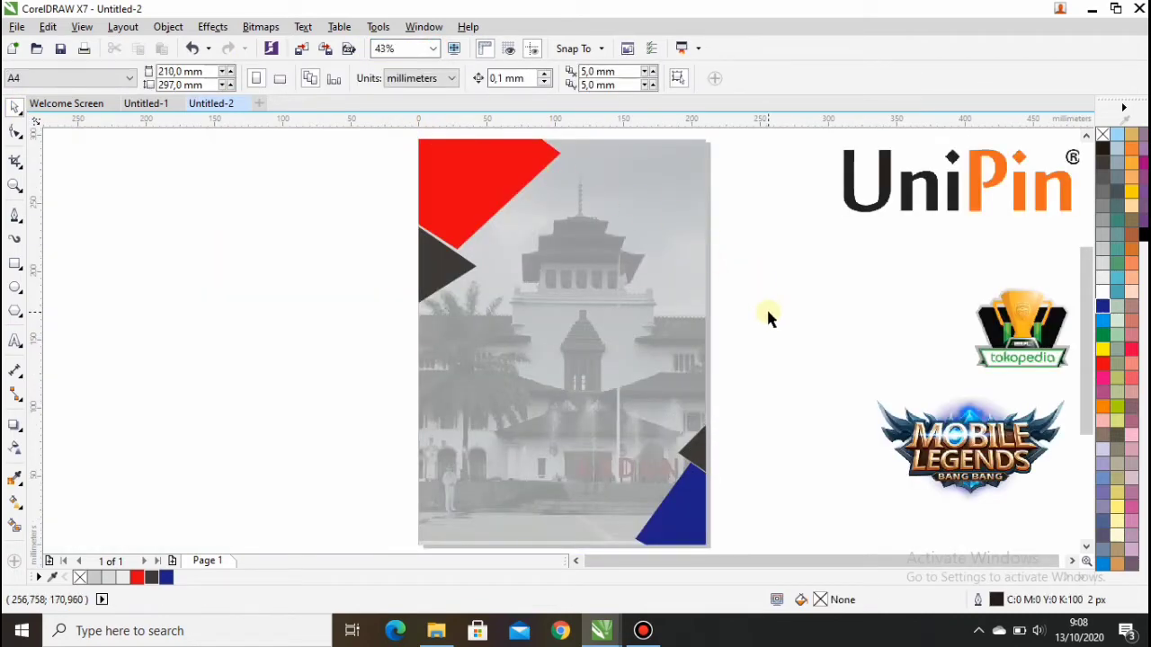
Step: Drag the Tokopedia logo onto the poster and shrink it to about 48.7%
drag(1019, 316, 554, 281)
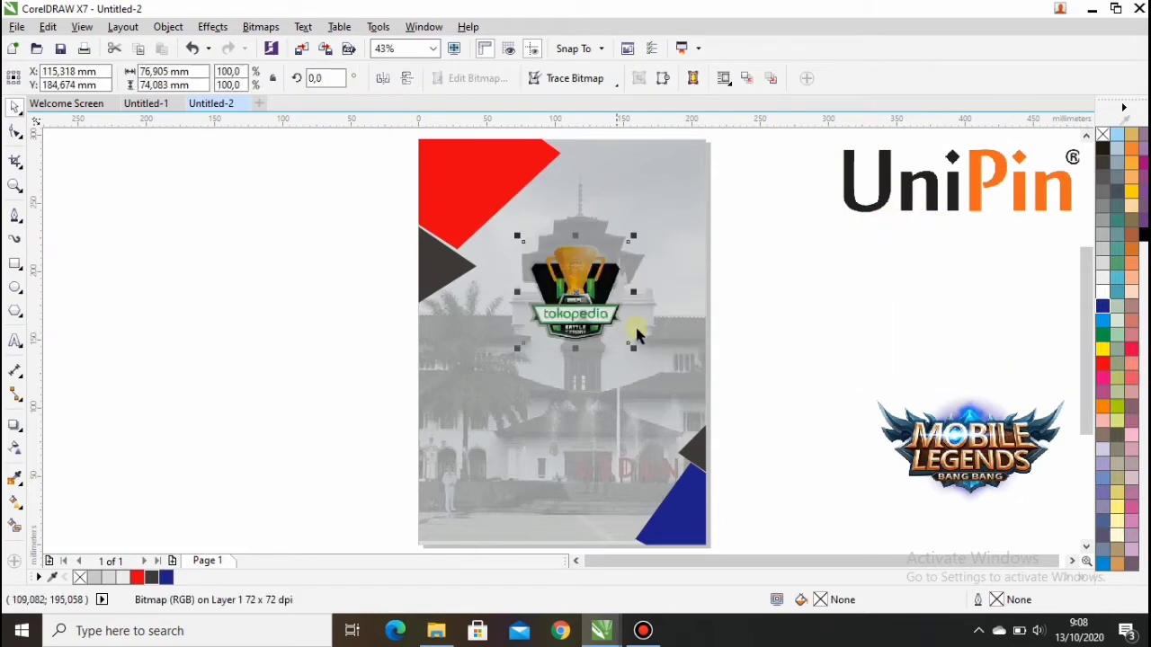
drag(635, 351, 575, 293)
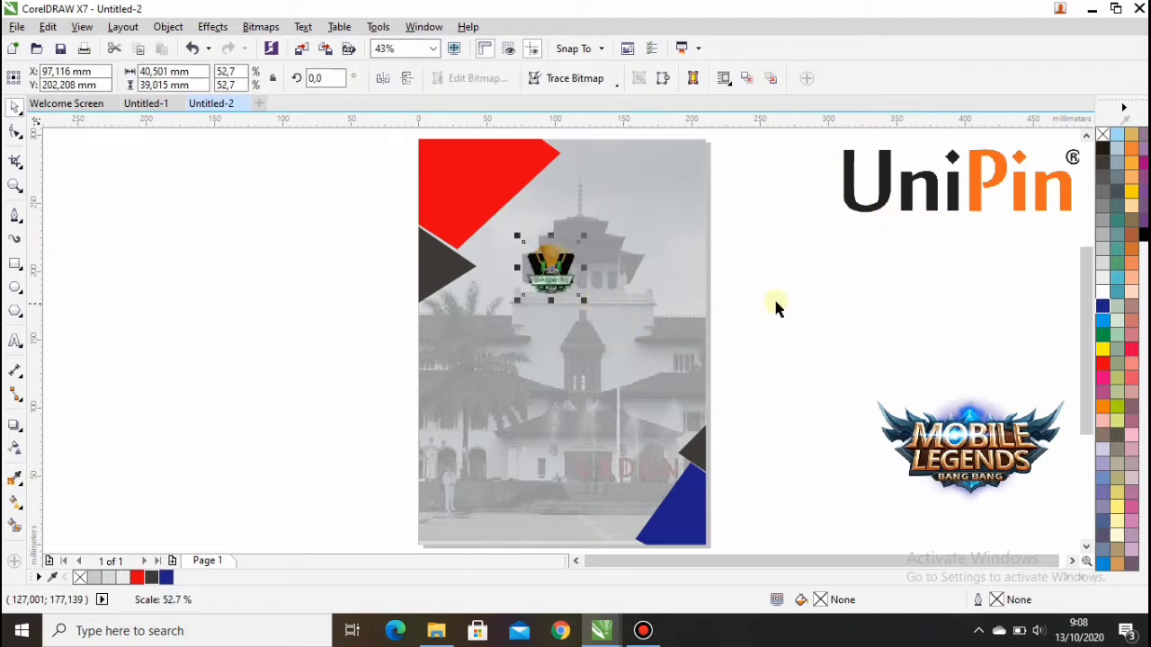
click(782, 302)
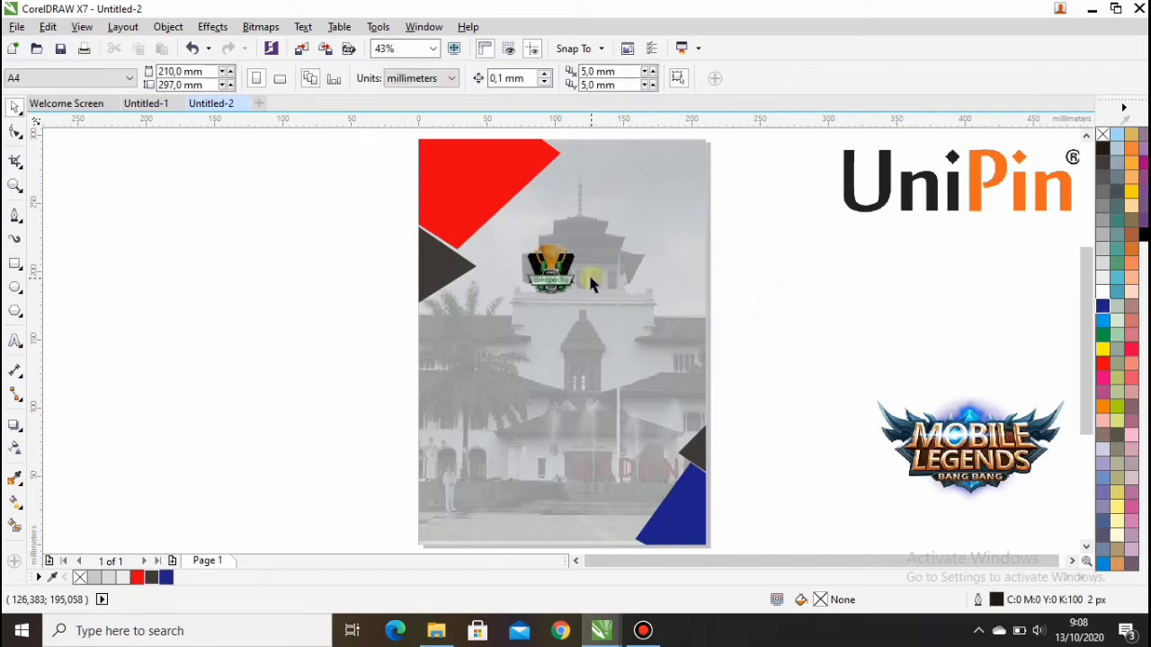
Step: Lock the background building photo in place
scroll(517, 234, up, 2)
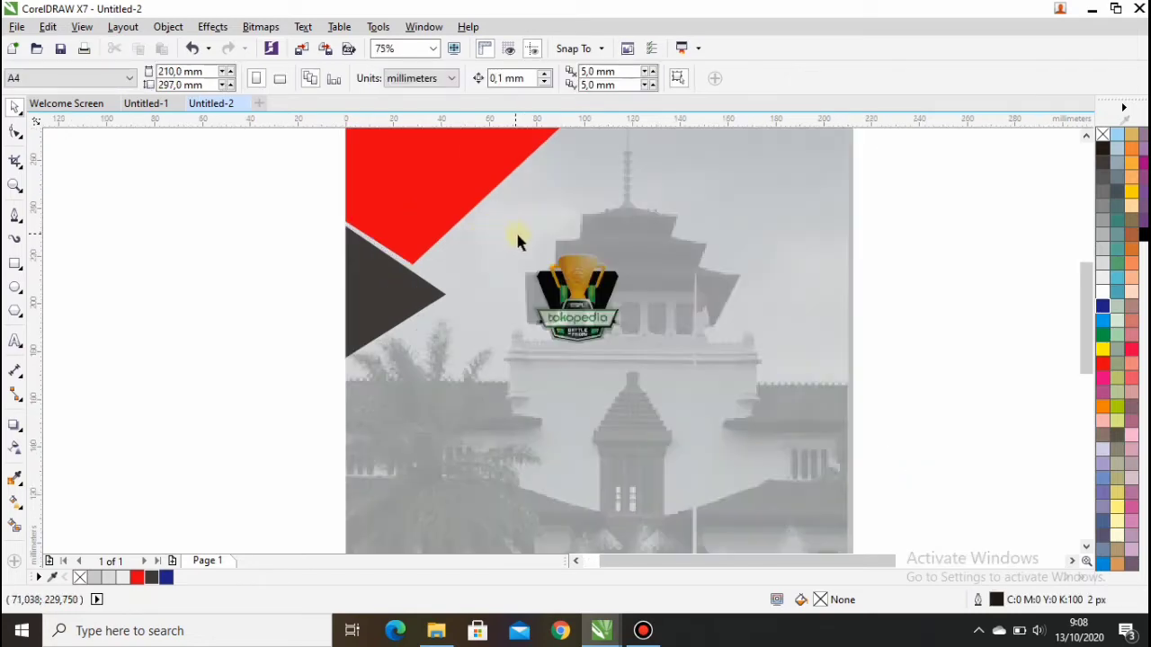
click(600, 310)
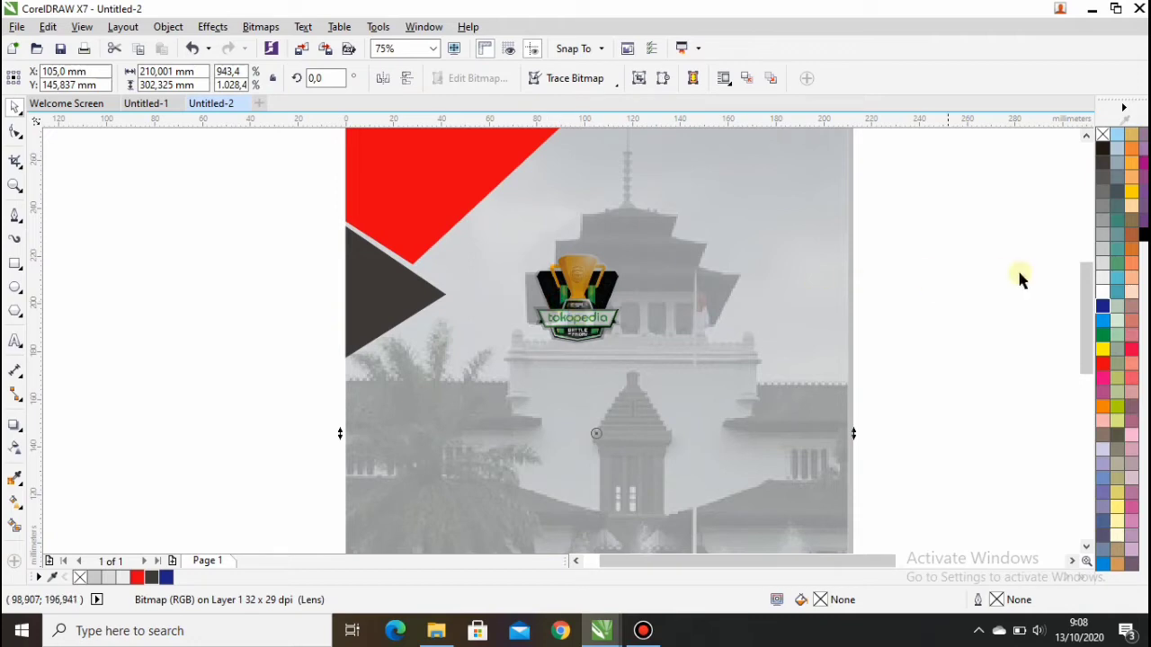
click(581, 289)
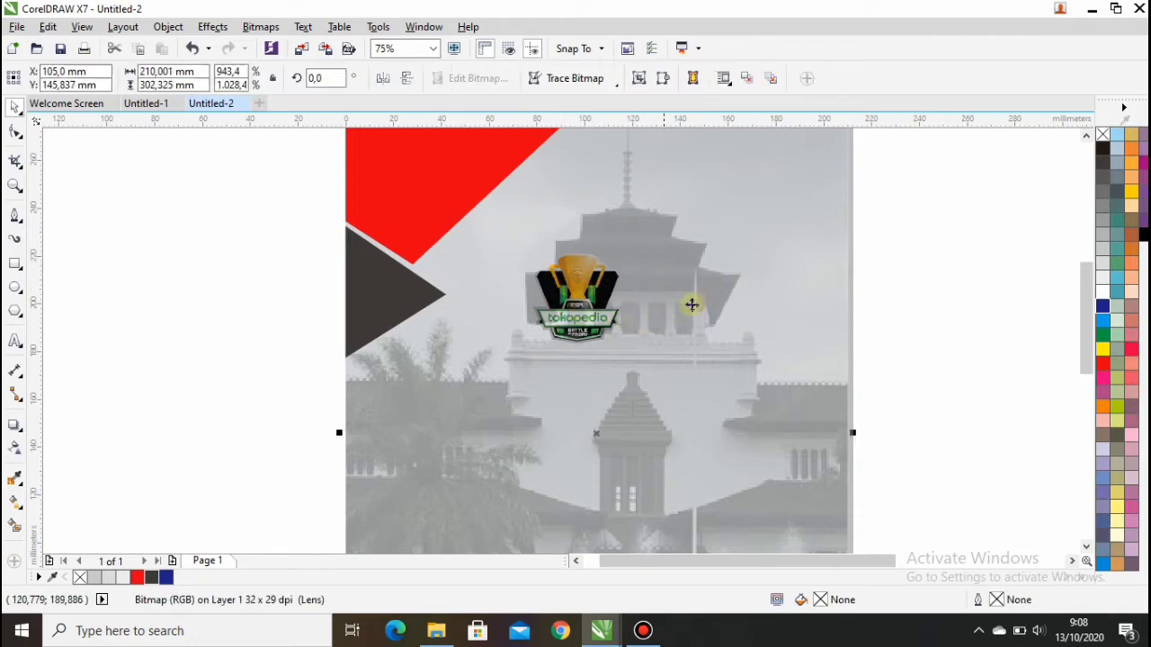
right_click(754, 290)
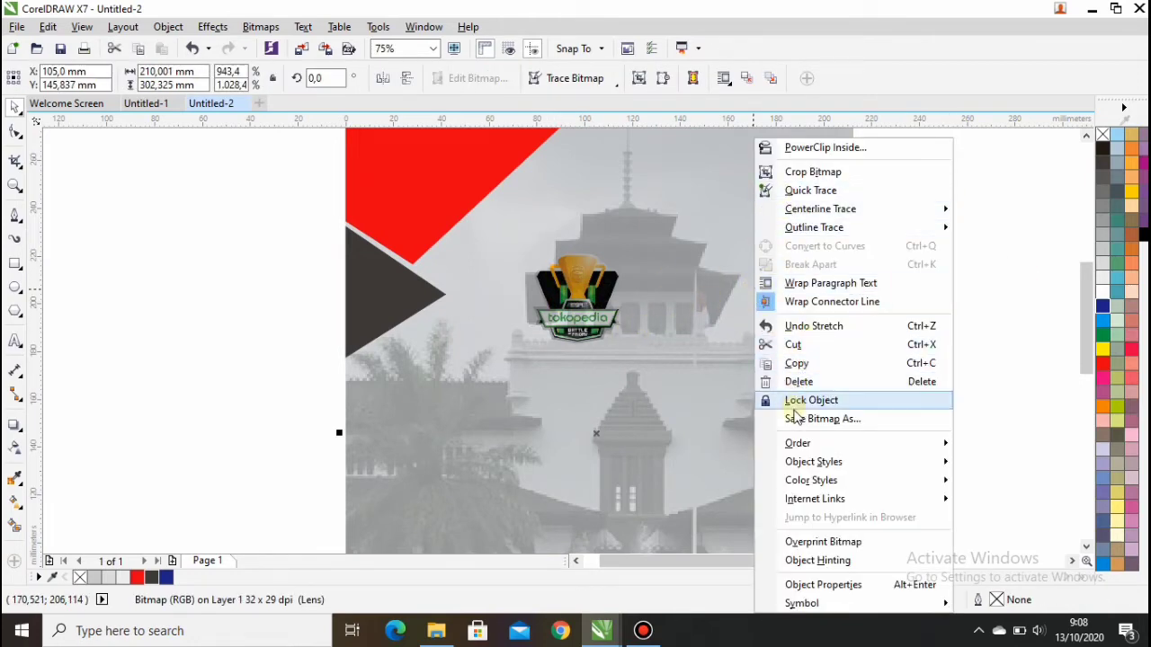
click(797, 402)
Step: Move the Tokopedia logo up-left beside the left triangle's tip
drag(513, 244, 624, 343)
drag(575, 293, 497, 272)
click(931, 297)
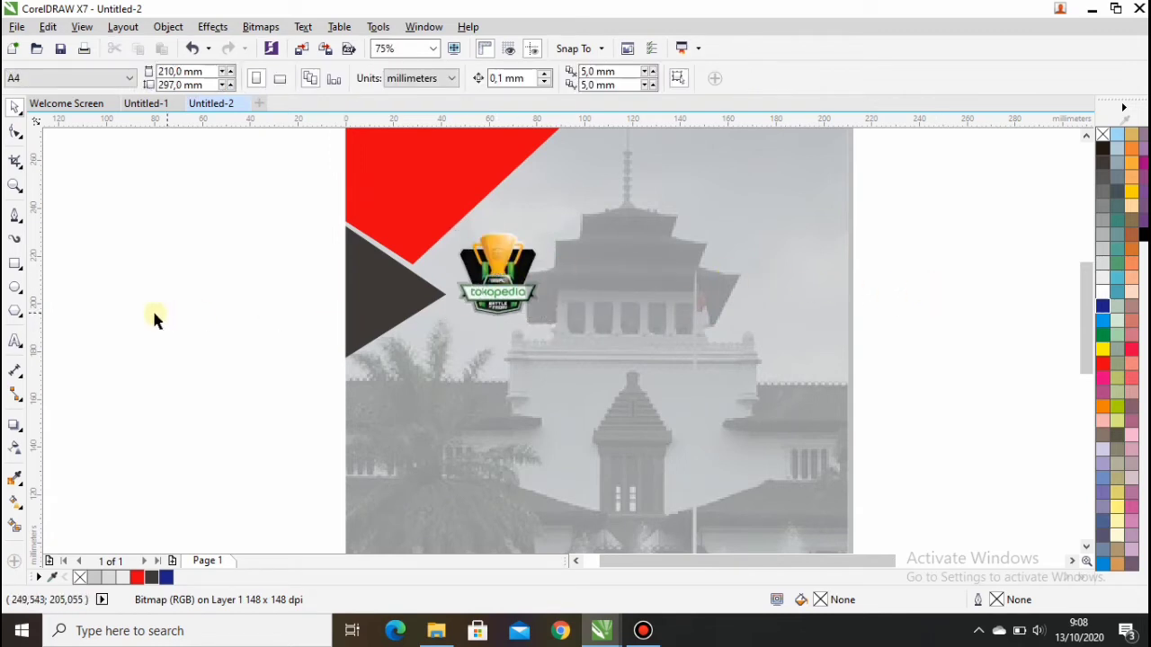
Step: Draw a thin black (K:100) vertical bar, about 2.1 × 33.2 mm, right of the Tokopedia logo
click(14, 263)
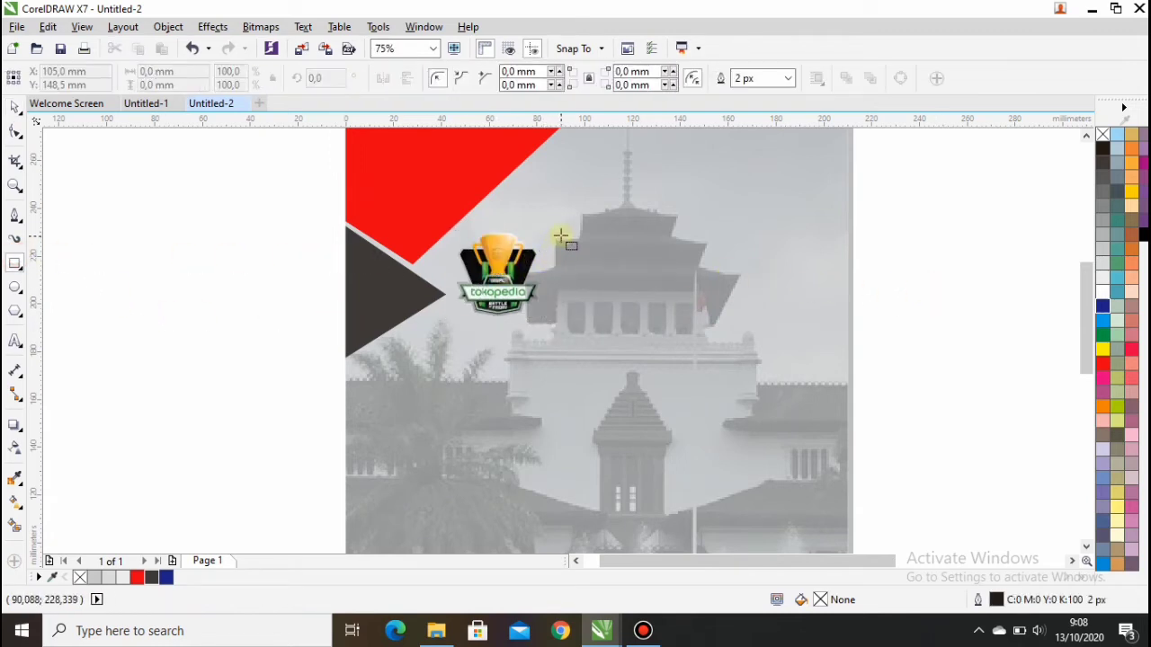
drag(560, 236, 565, 316)
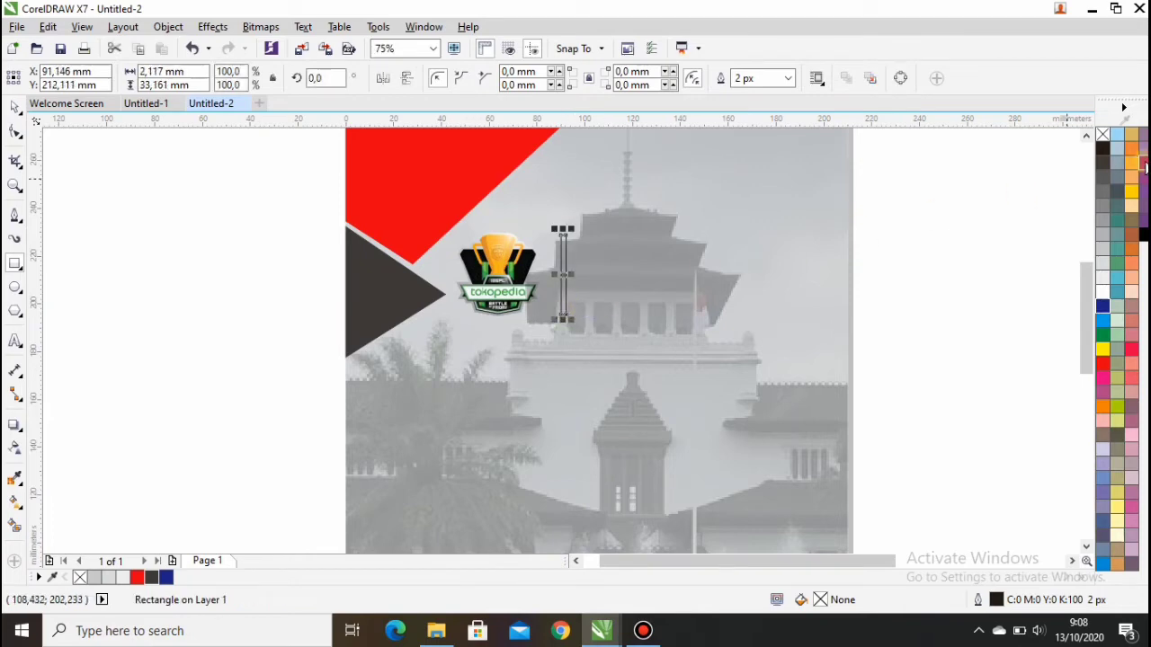
click(1103, 150)
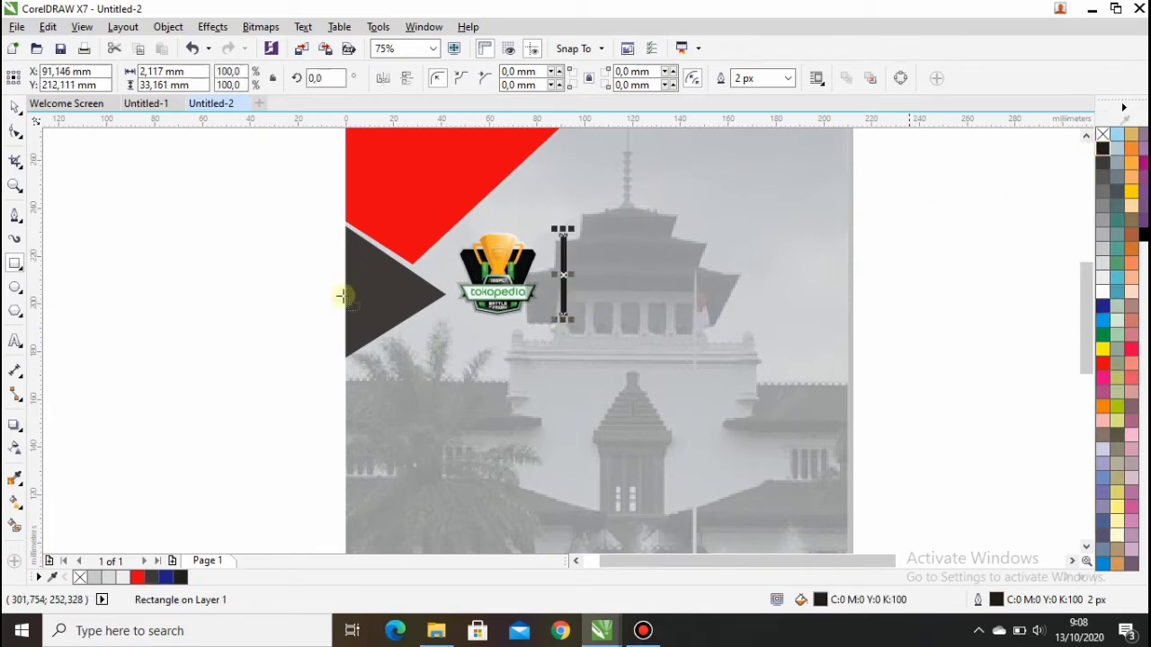
click(16, 107)
click(185, 226)
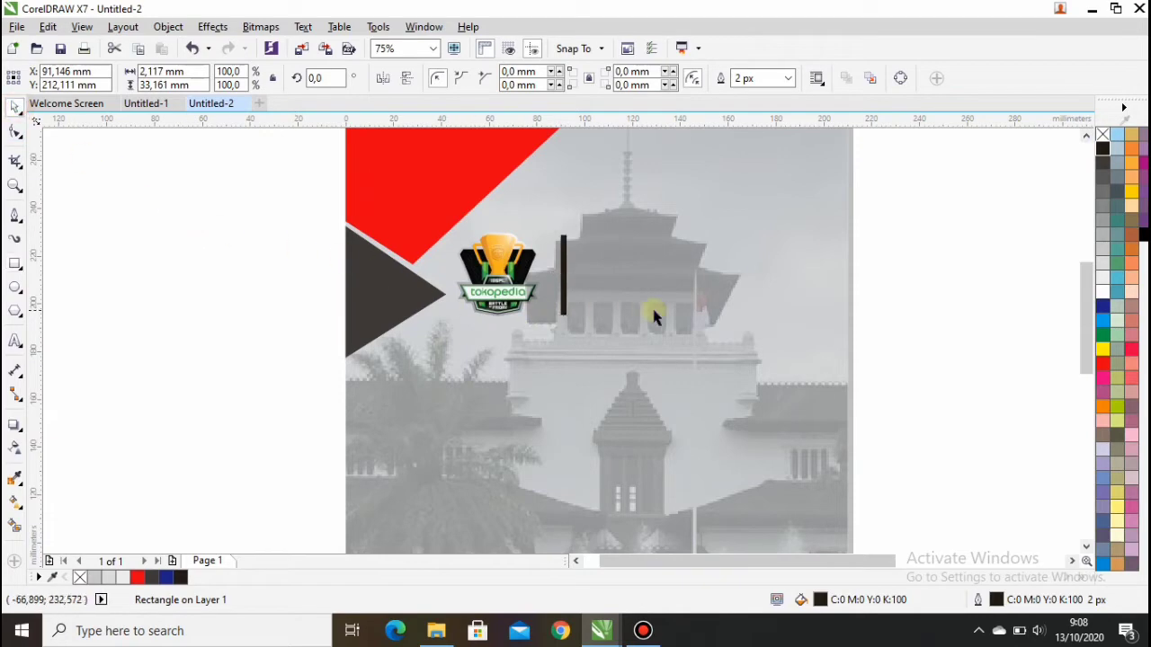
scroll(654, 309, down, 1)
Step: Try placing the Mobile Legends logo on the poster, undo it, then delete the logo
drag(1025, 472, 717, 353)
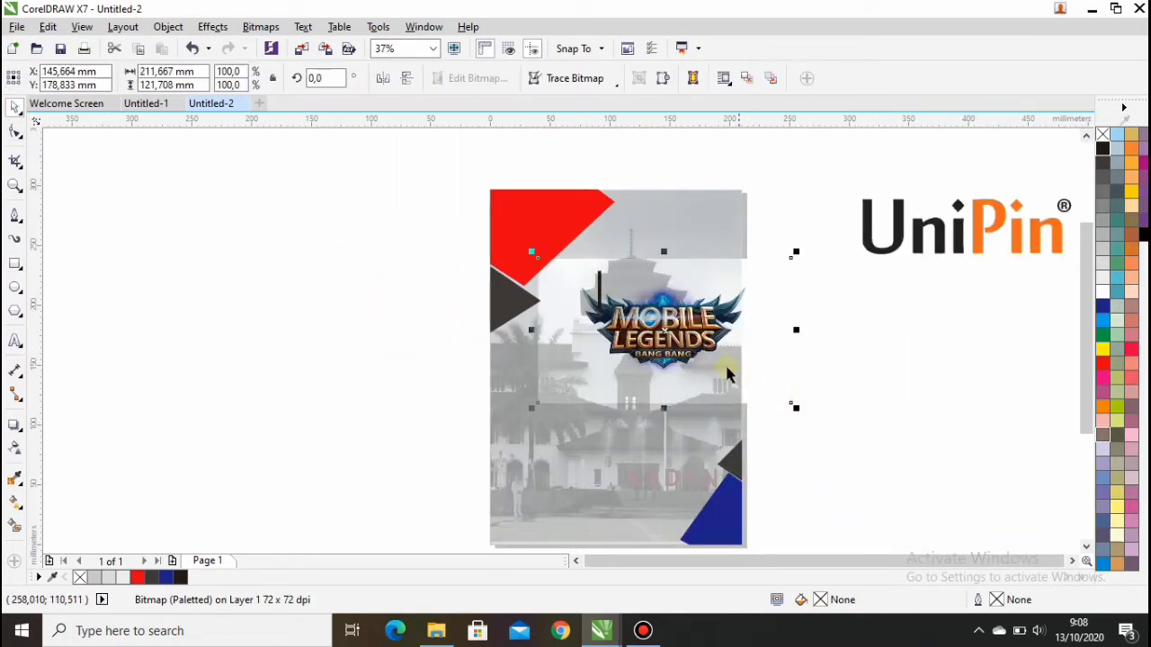
click(440, 335)
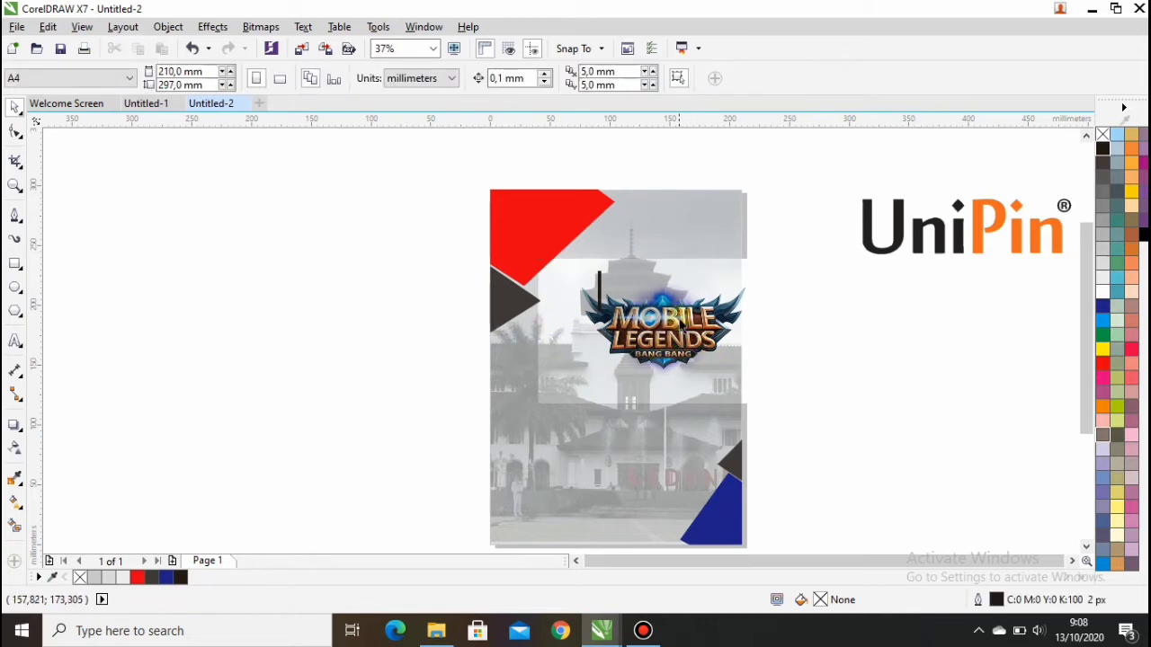
double_click(15, 107)
click(261, 352)
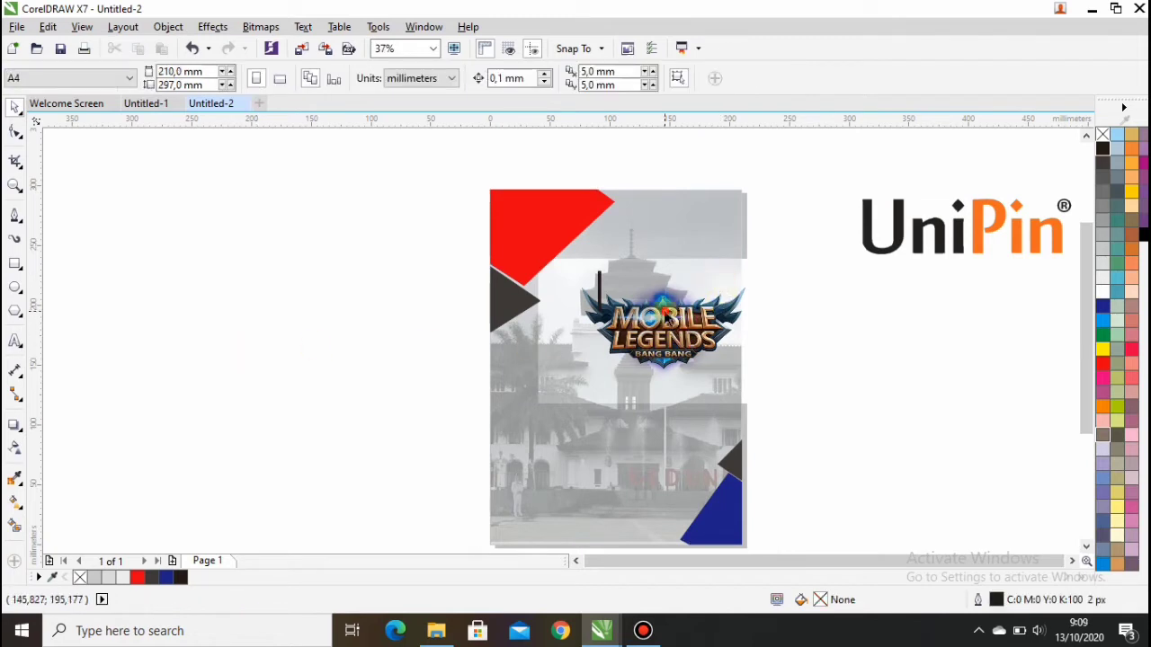
key(ctrl+z)
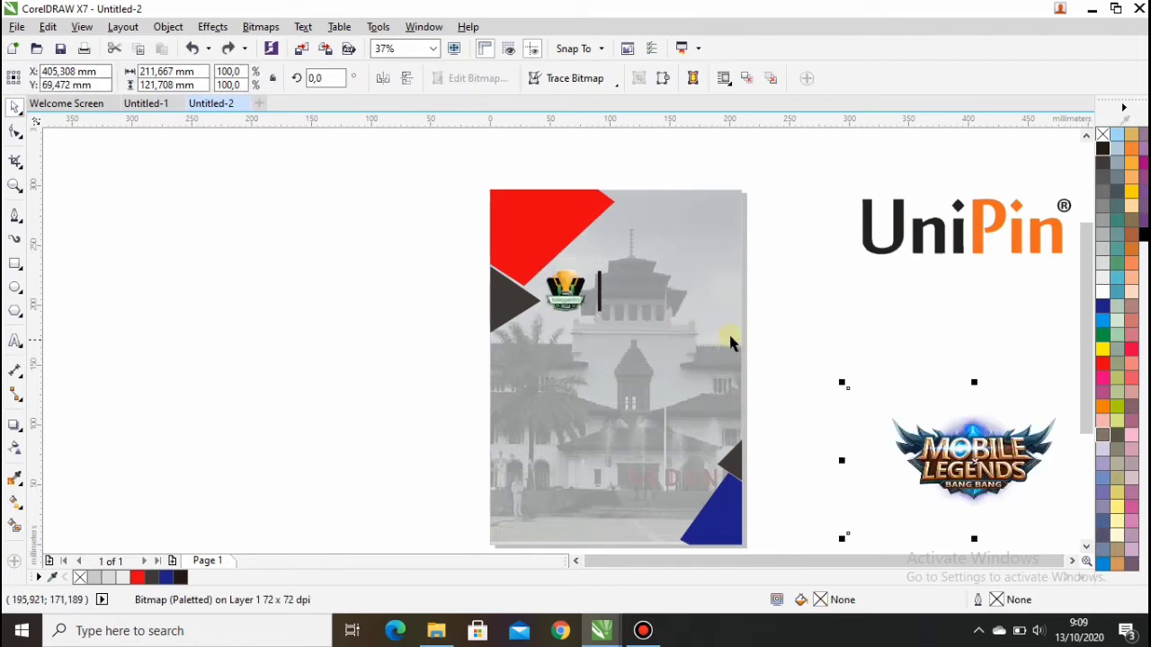
drag(951, 458, 568, 437)
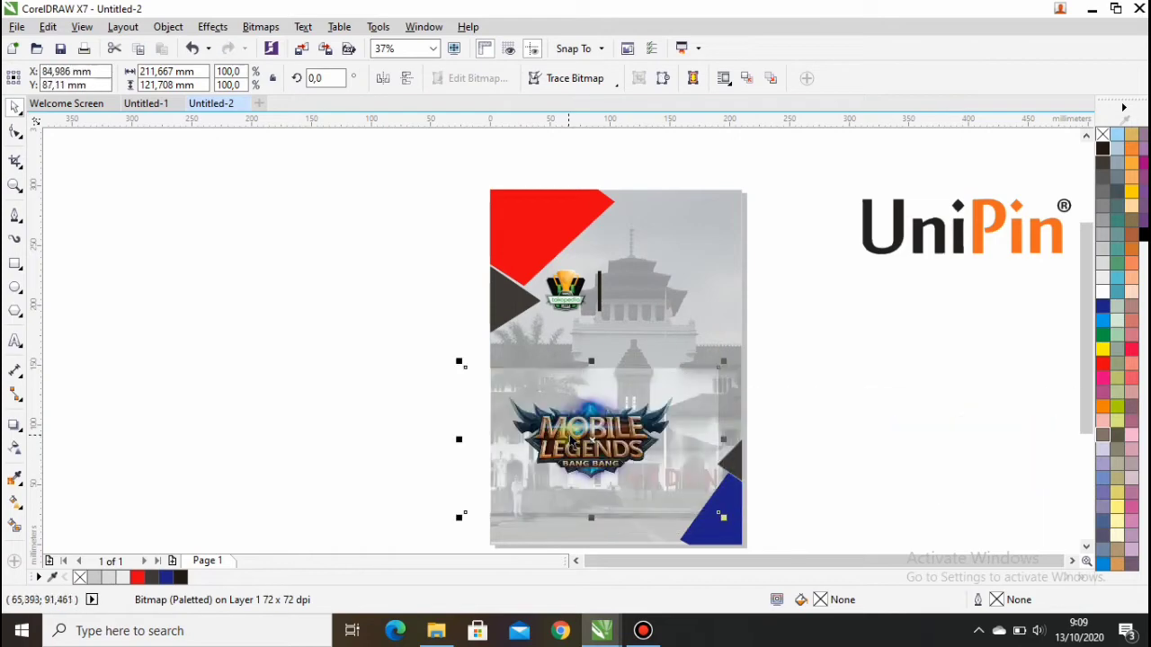
key(Delete)
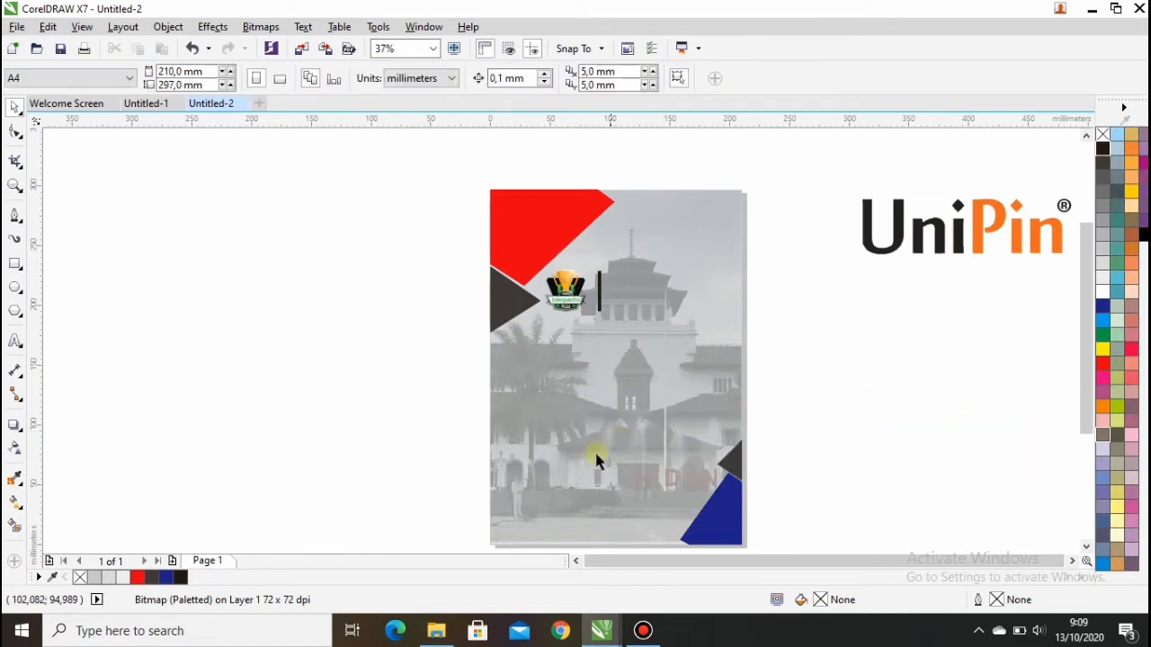
Step: Import logout-mobile-legends-removebg-preview from Downloads into CorelDRAW and move it toward the poster
click(438, 632)
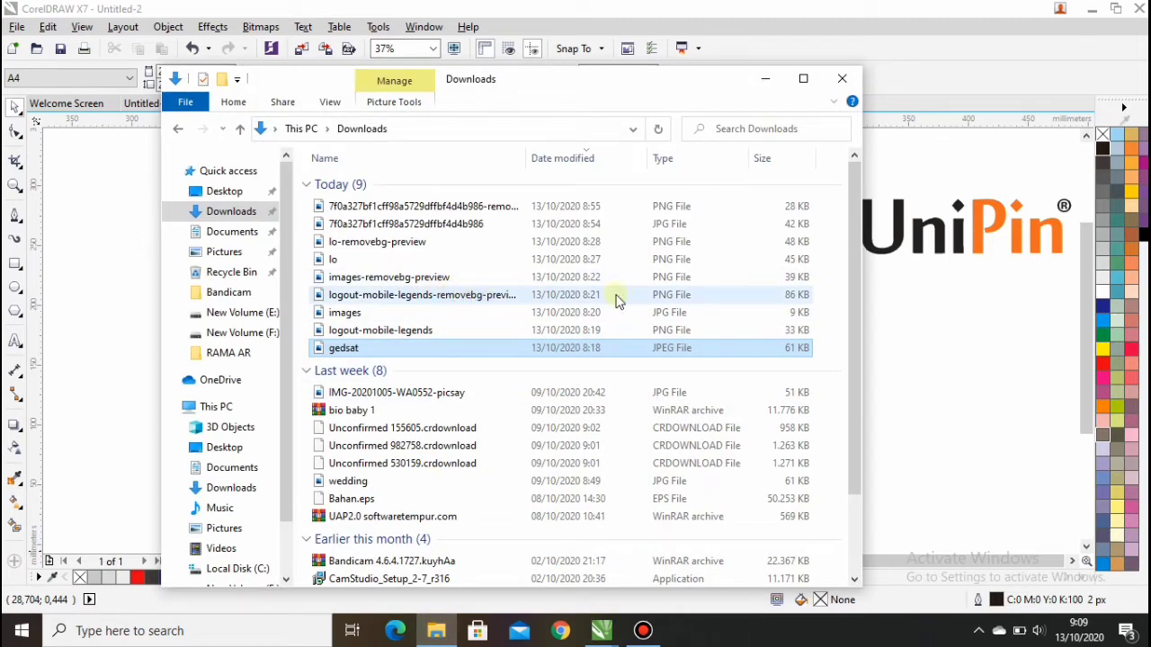
drag(726, 295, 899, 313)
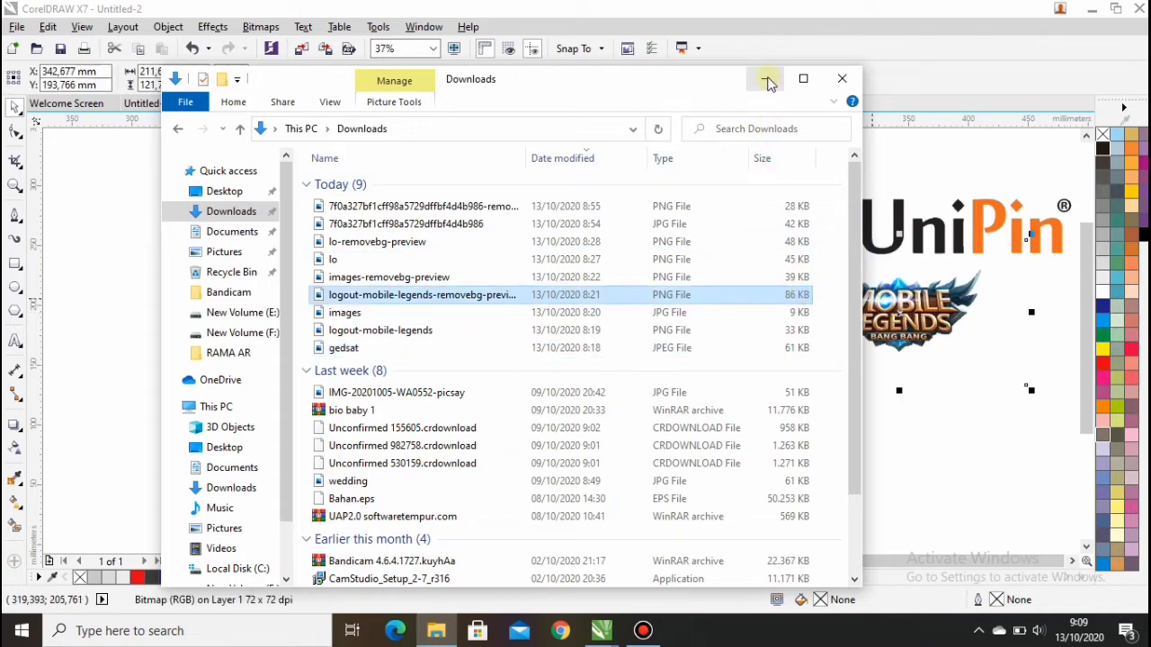
click(765, 78)
drag(809, 318, 546, 339)
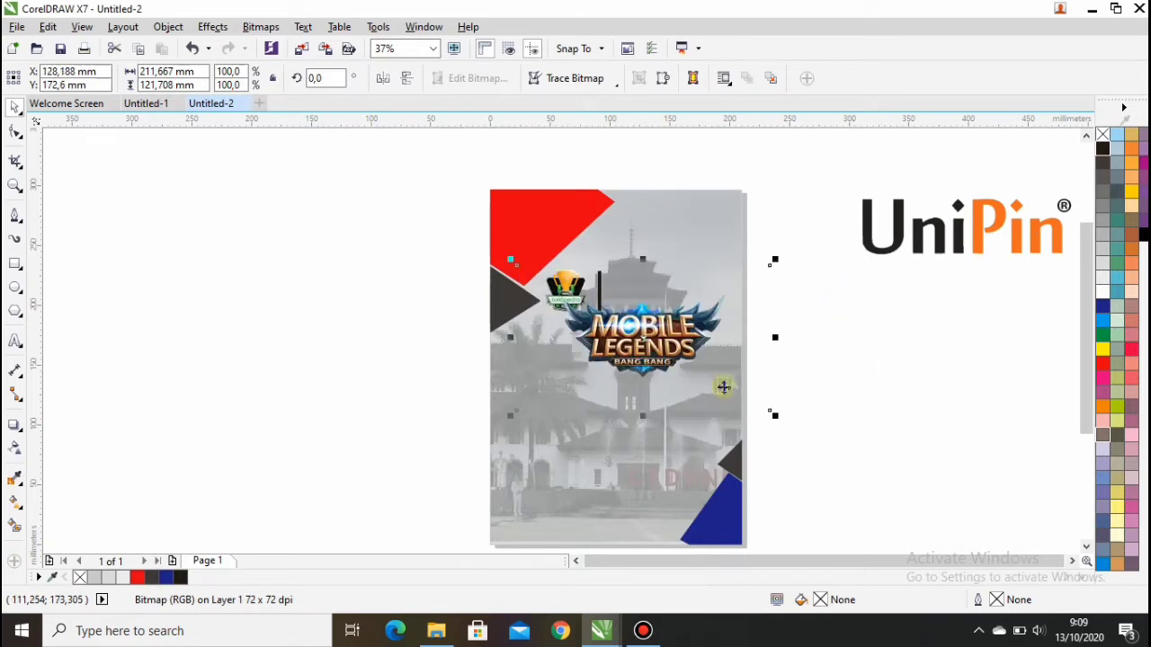
Step: Scale the Mobile Legends logo to 48.7% and set it right of the black bar
drag(773, 413, 661, 285)
scroll(645, 299, up, 2)
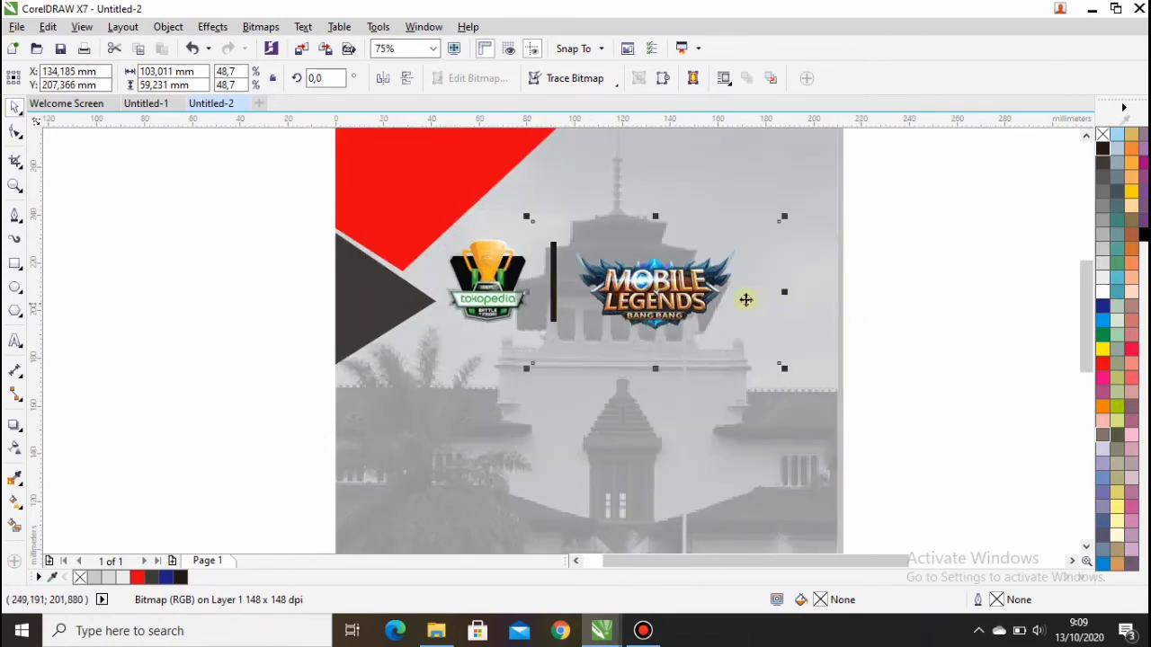
key(Up)
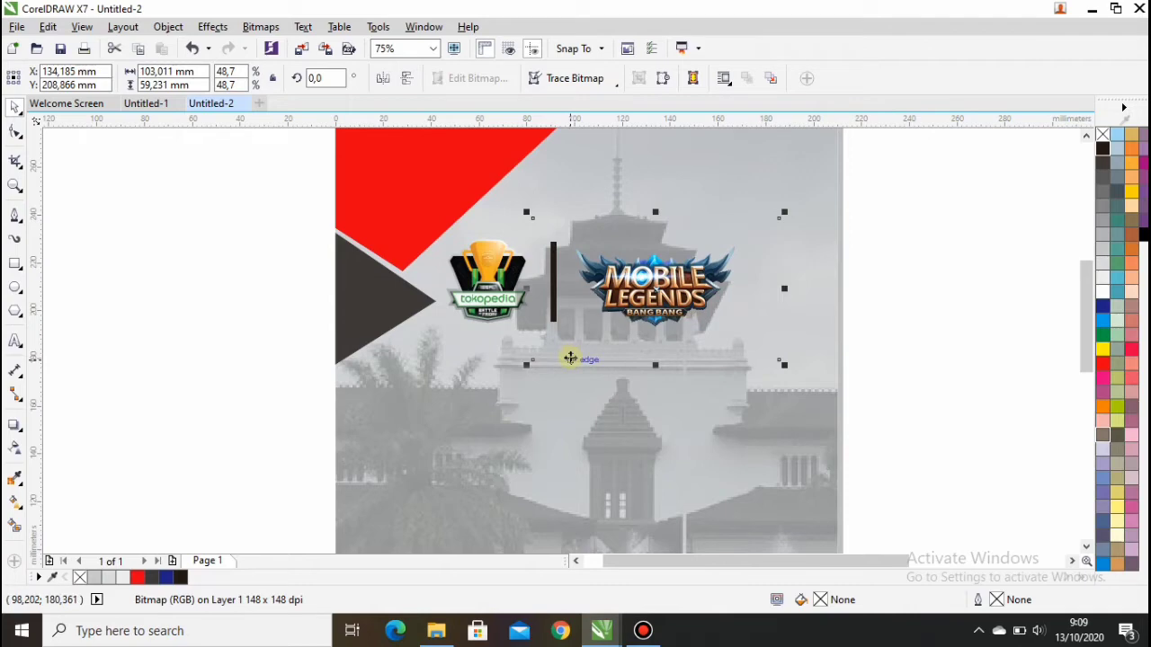
click(938, 267)
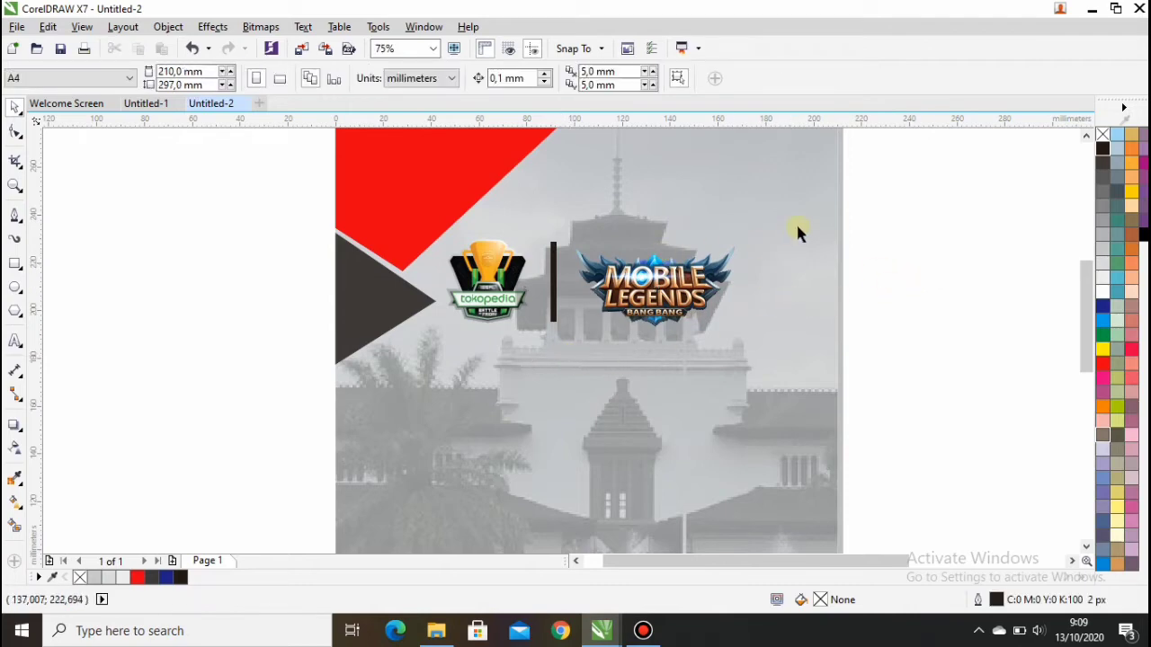
scroll(795, 222, down, 2)
Step: Shrink the UniPin logo to about 26.2% (46 × 46 mm) and fit it inside the red top-left triangle
click(943, 175)
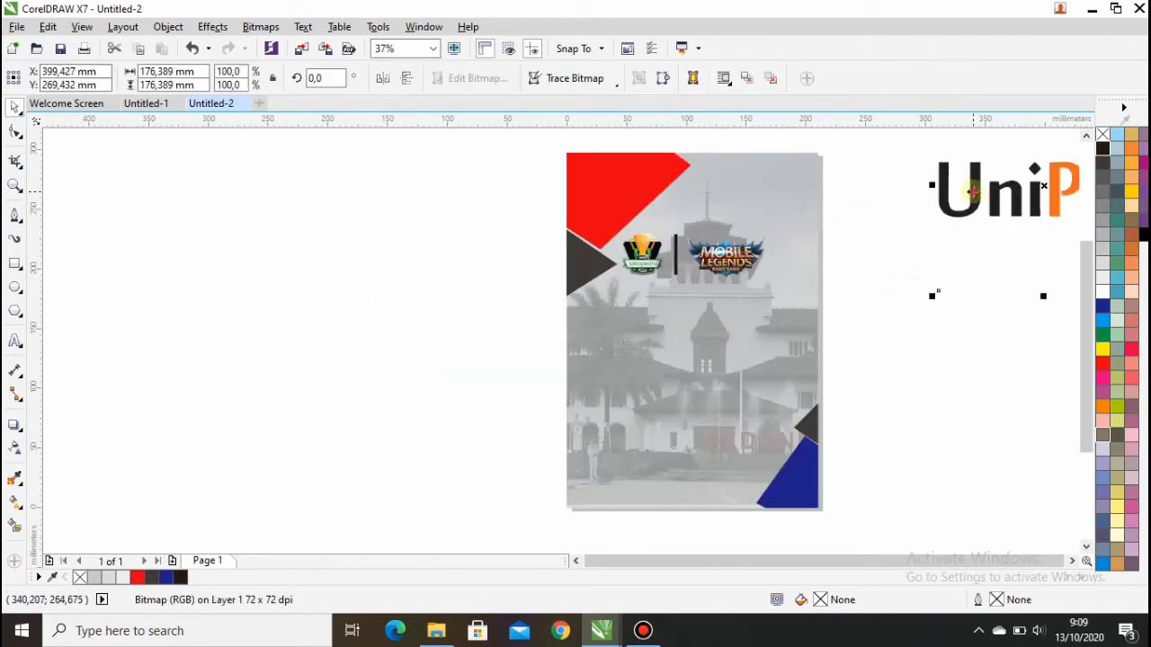
drag(967, 188, 350, 260)
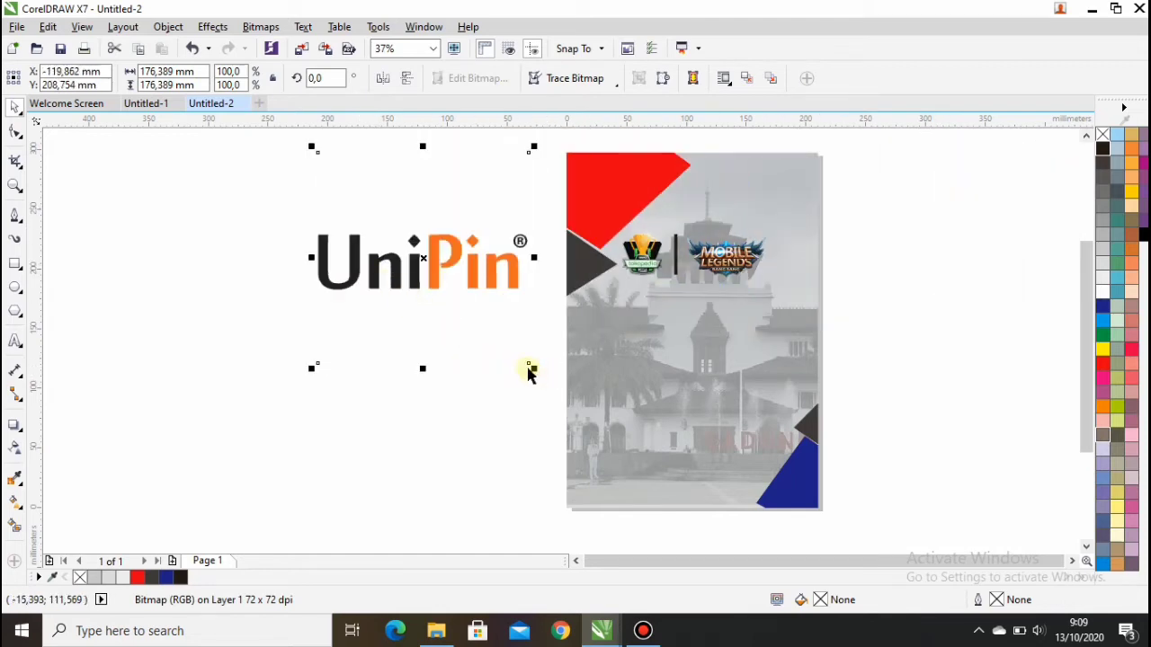
drag(533, 368, 413, 250)
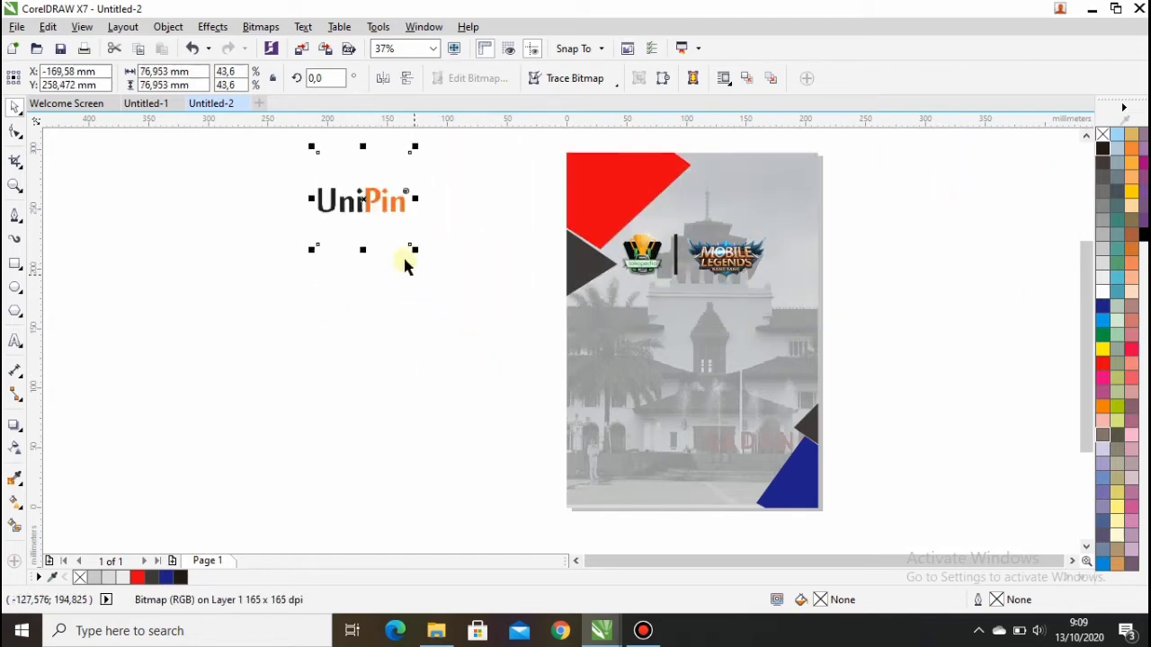
drag(371, 206, 528, 203)
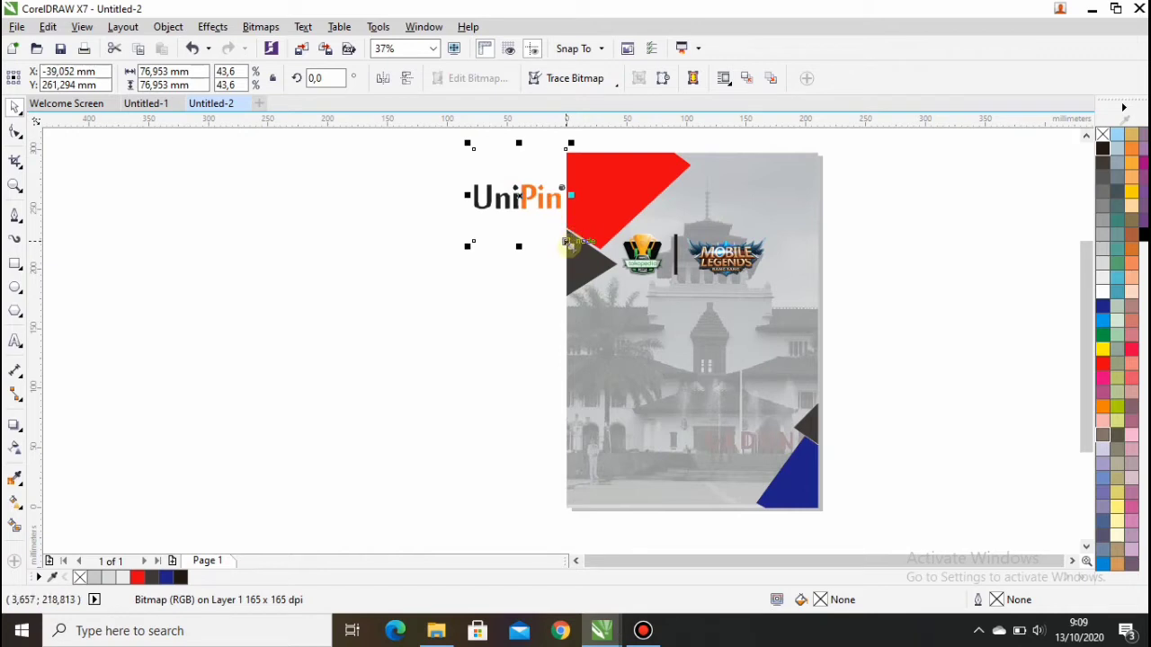
drag(564, 241, 615, 182)
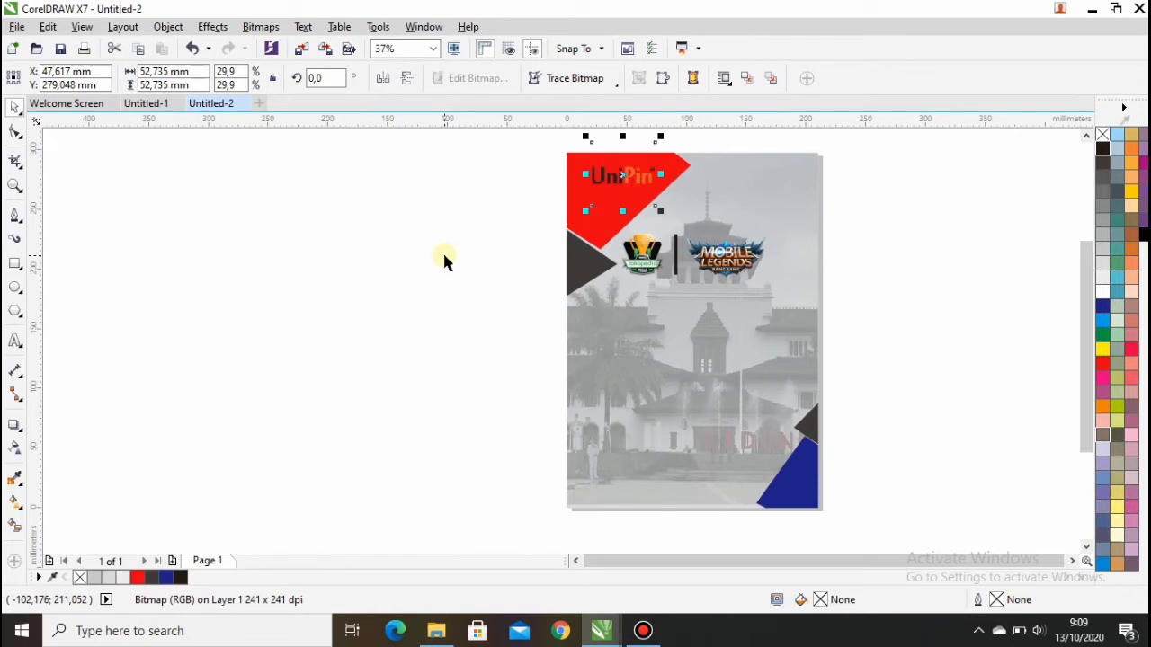
scroll(684, 153, up, 2)
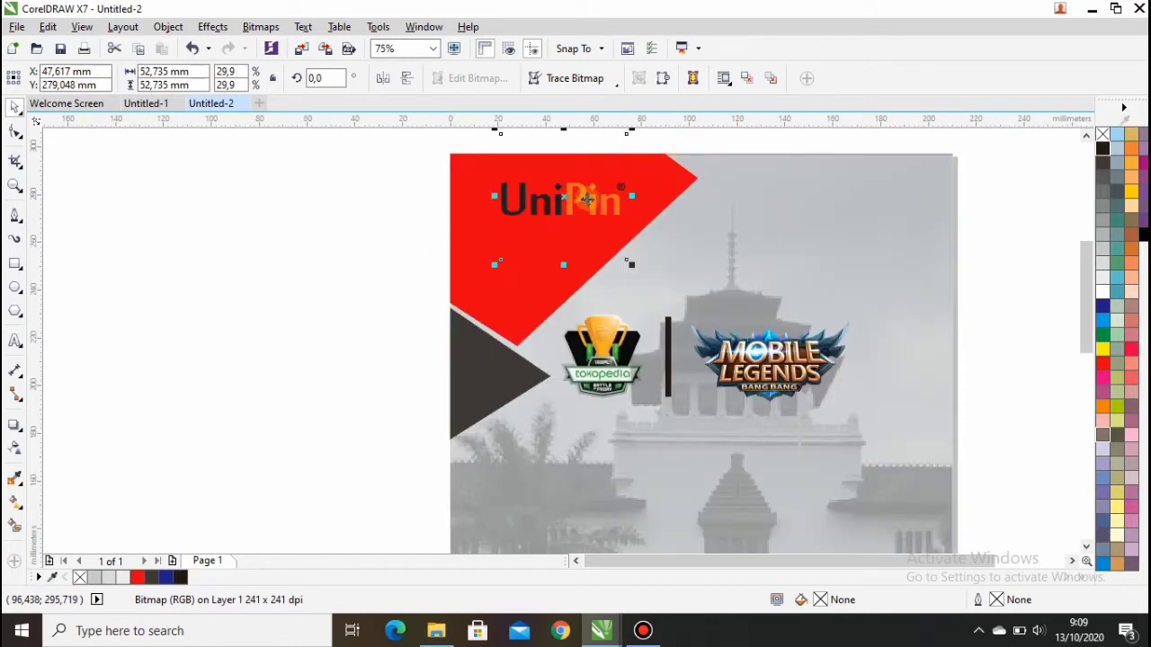
drag(633, 264, 612, 245)
drag(552, 198, 569, 199)
click(367, 248)
scroll(753, 305, down, 2)
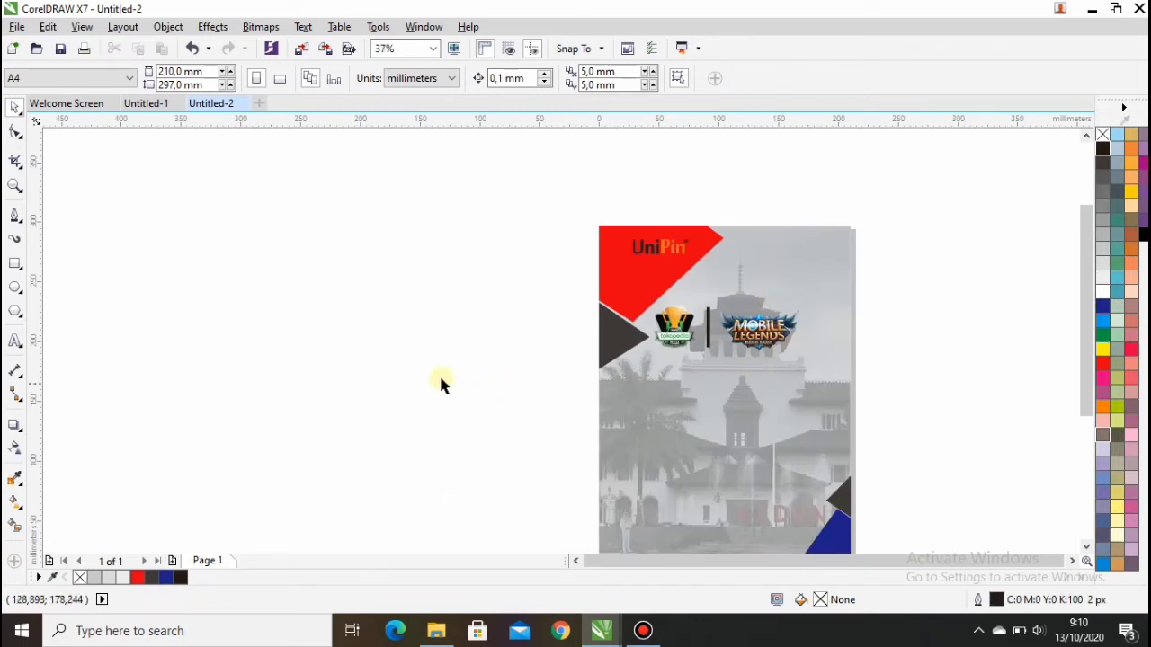
Step: Draw a 125.4 × 29.7 mm outline-only rectangle and centre it on the page below the logos
click(433, 49)
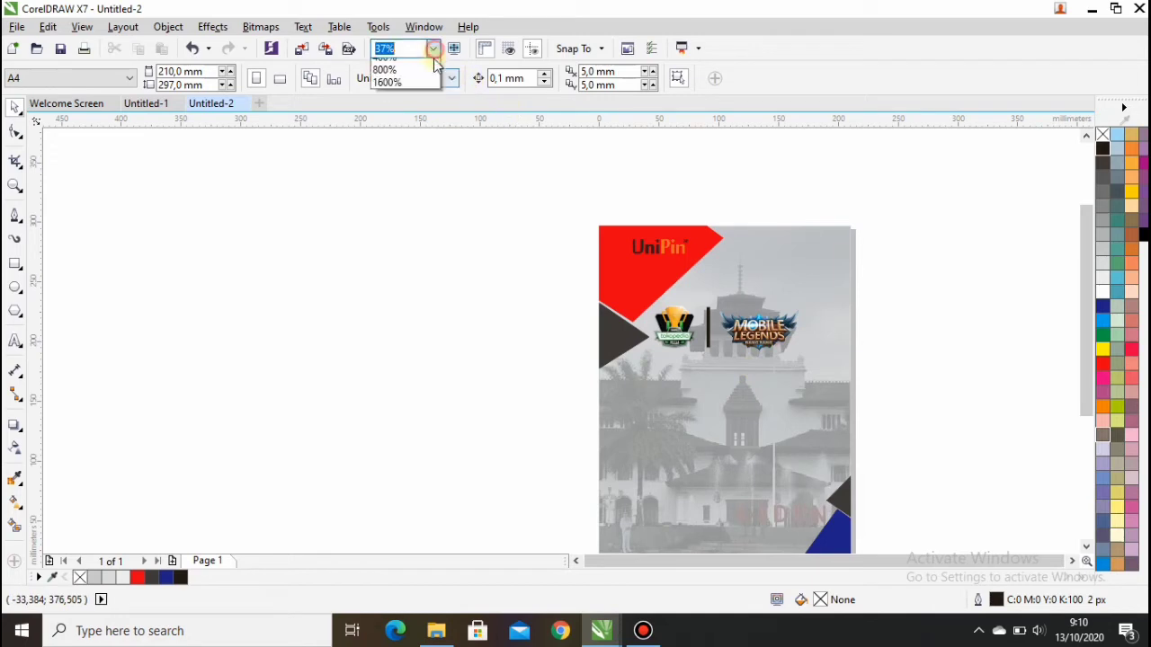
click(406, 105)
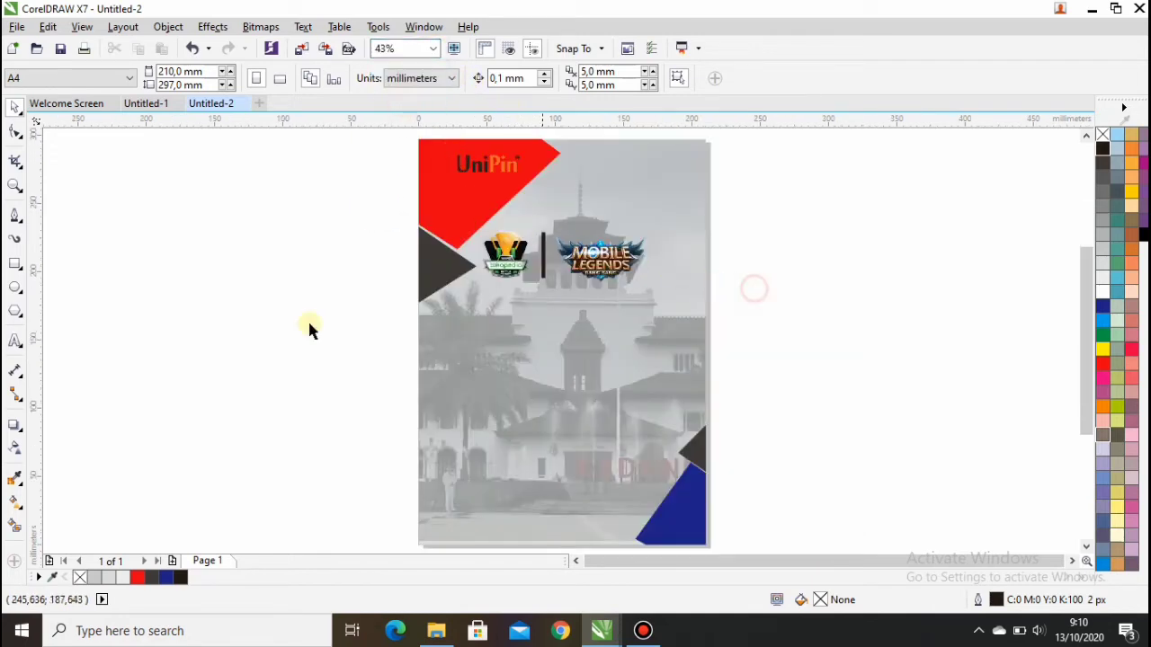
click(14, 263)
mouse_move(114, 281)
mouse_down()
mouse_move(169, 306)
mouse_move(287, 321)
mouse_up()
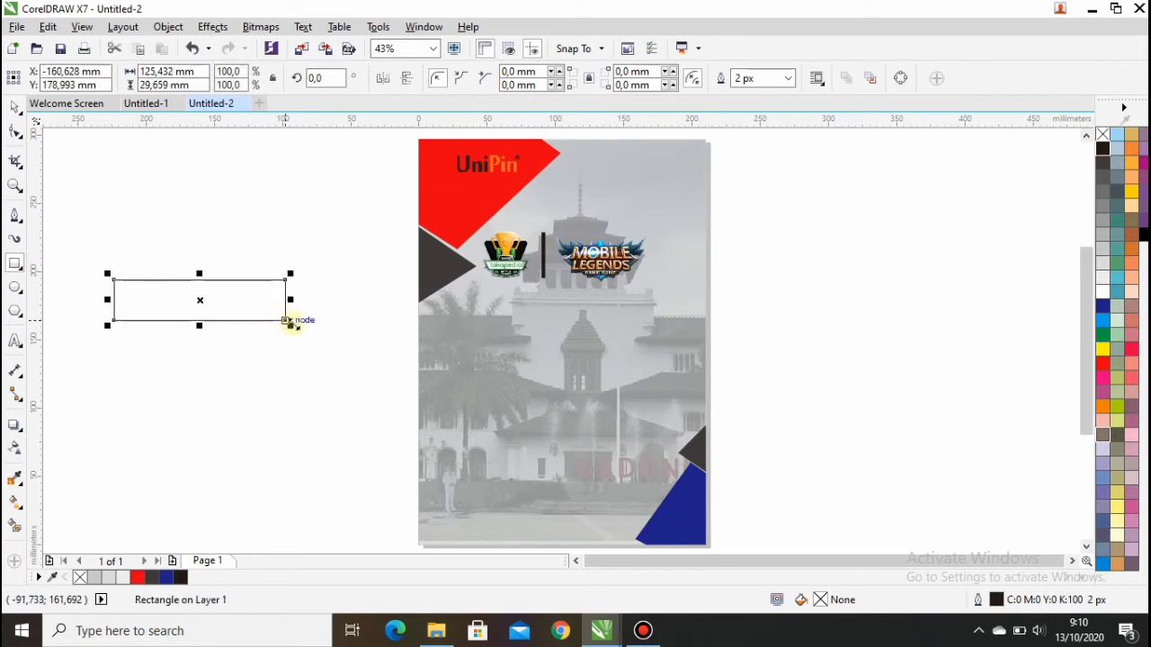
key(p)
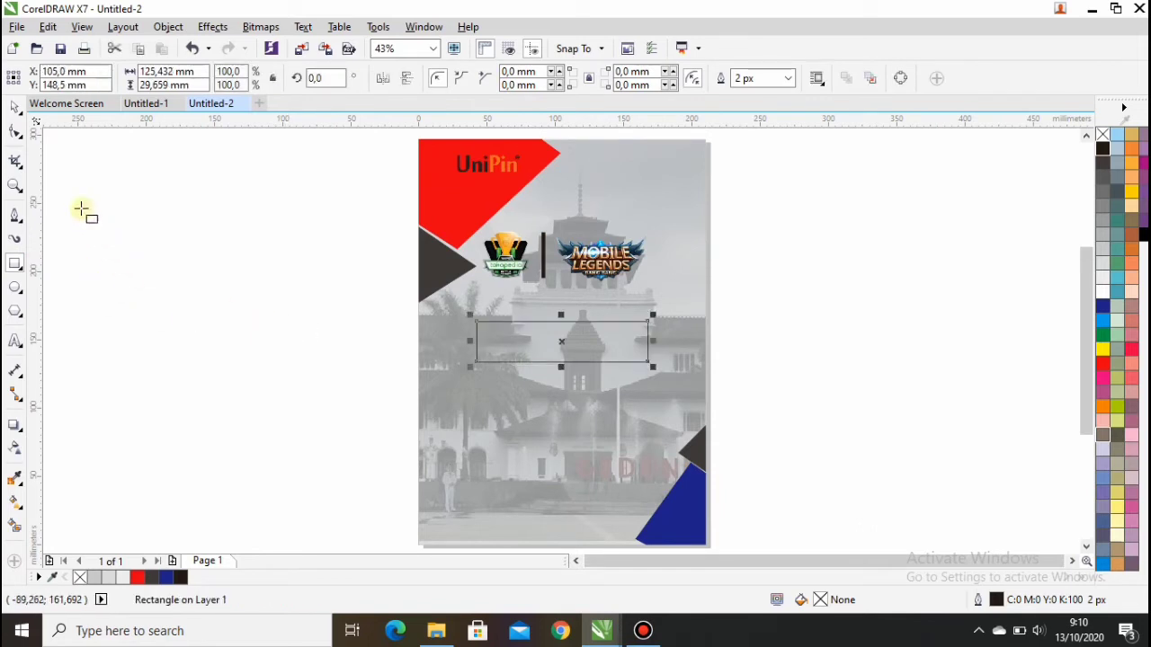
click(221, 236)
scroll(455, 295, up, 2)
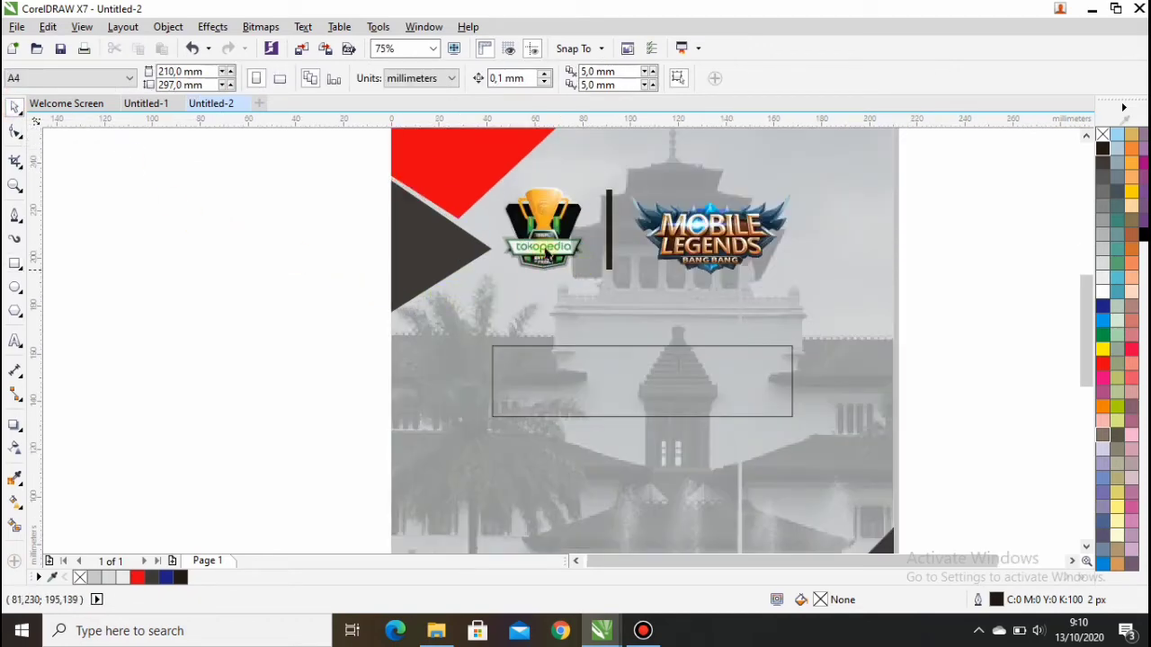
Step: Enlarge the Mobile Legends logo to 53% and shift it further right
drag(486, 170, 536, 218)
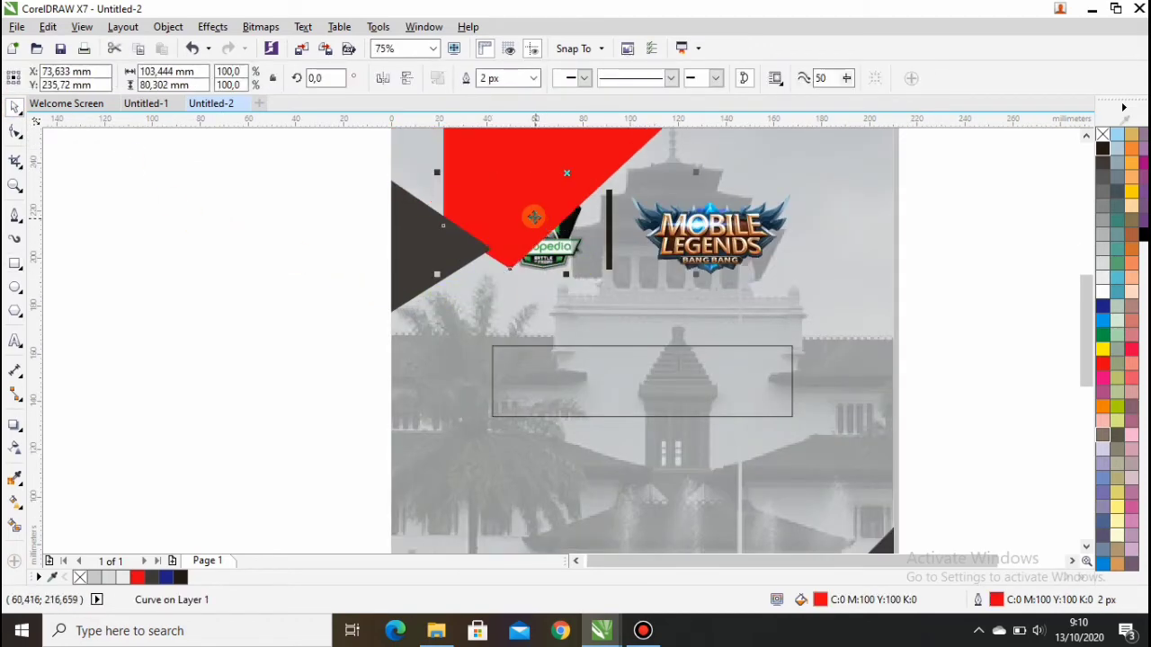
key(ctrl+z)
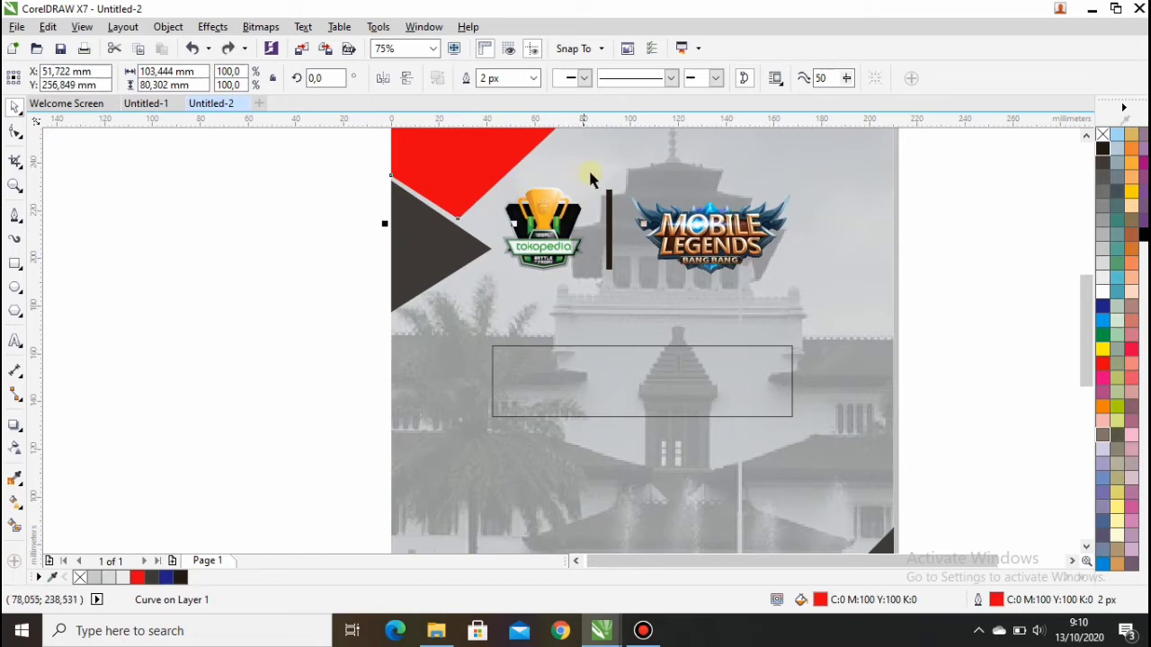
mouse_move(593, 174)
mouse_down()
mouse_move(536, 204)
mouse_move(598, 180)
mouse_up()
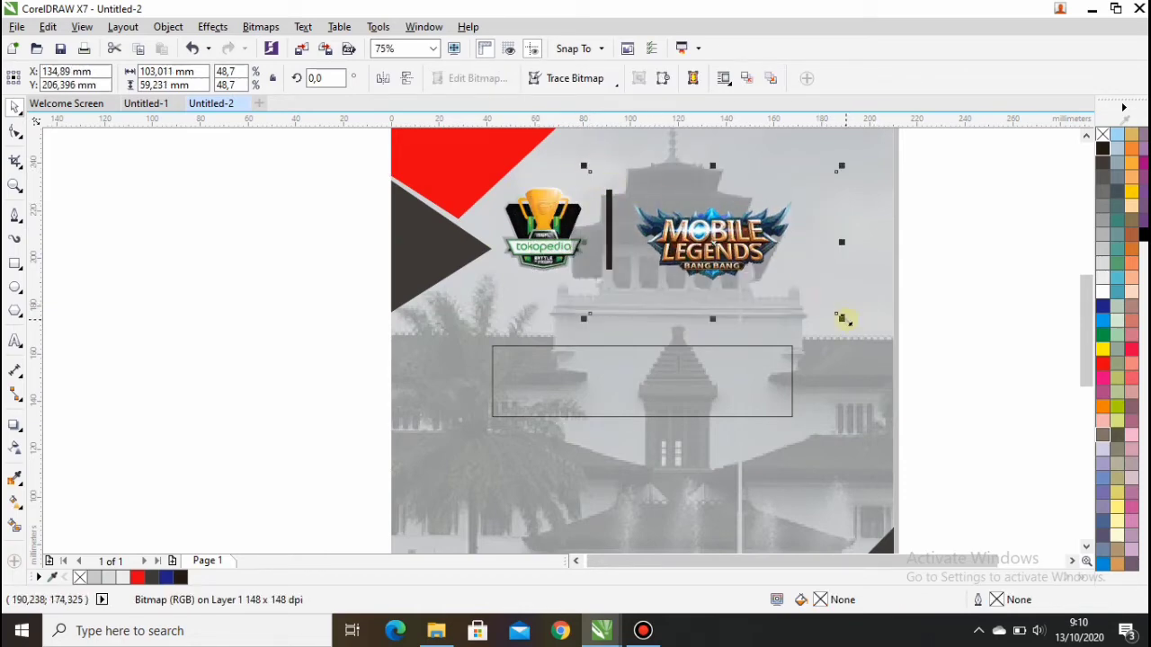
mouse_move(842, 319)
mouse_down()
mouse_move(873, 332)
mouse_move(858, 327)
mouse_up()
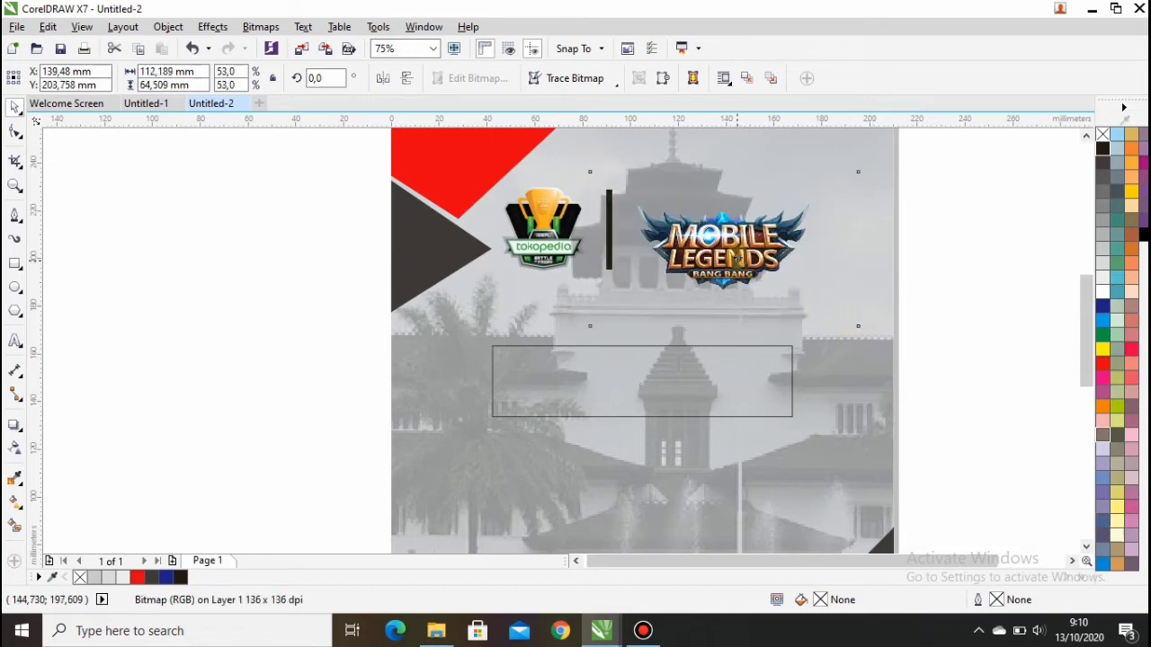
drag(738, 258, 734, 244)
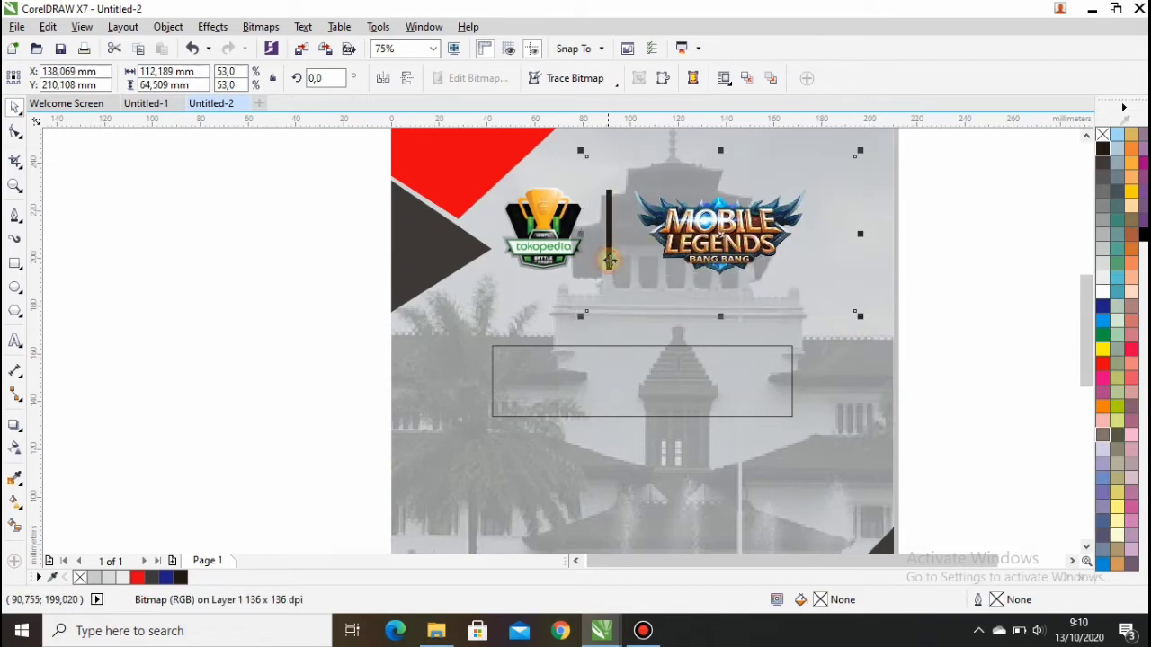
click(959, 260)
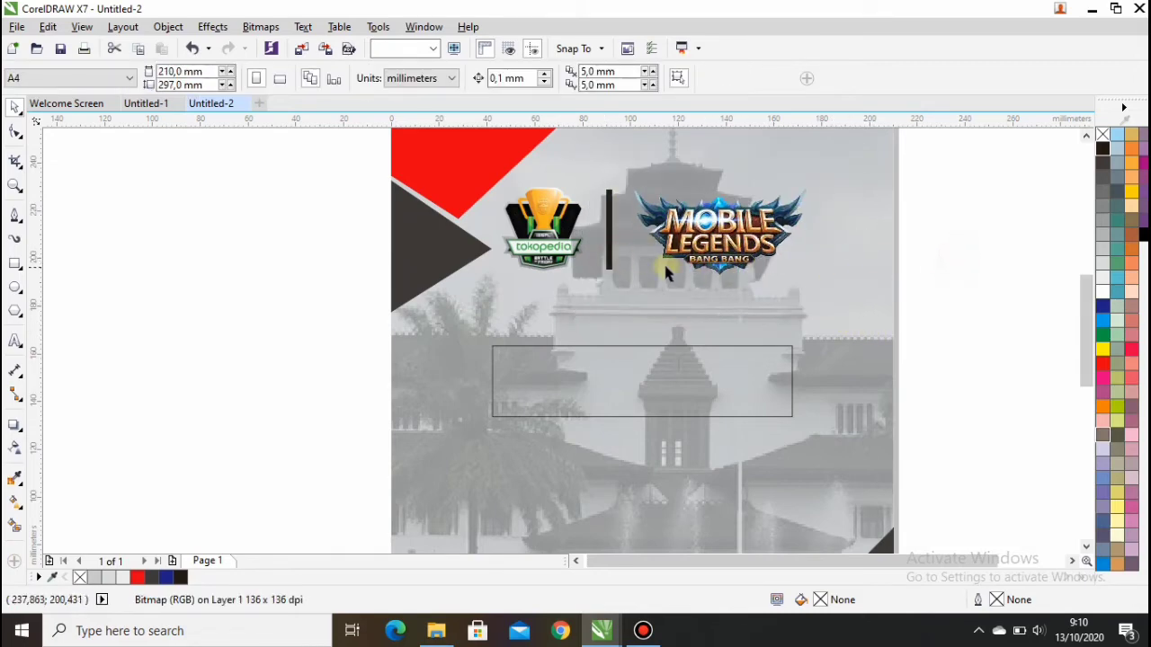
click(608, 285)
click(853, 241)
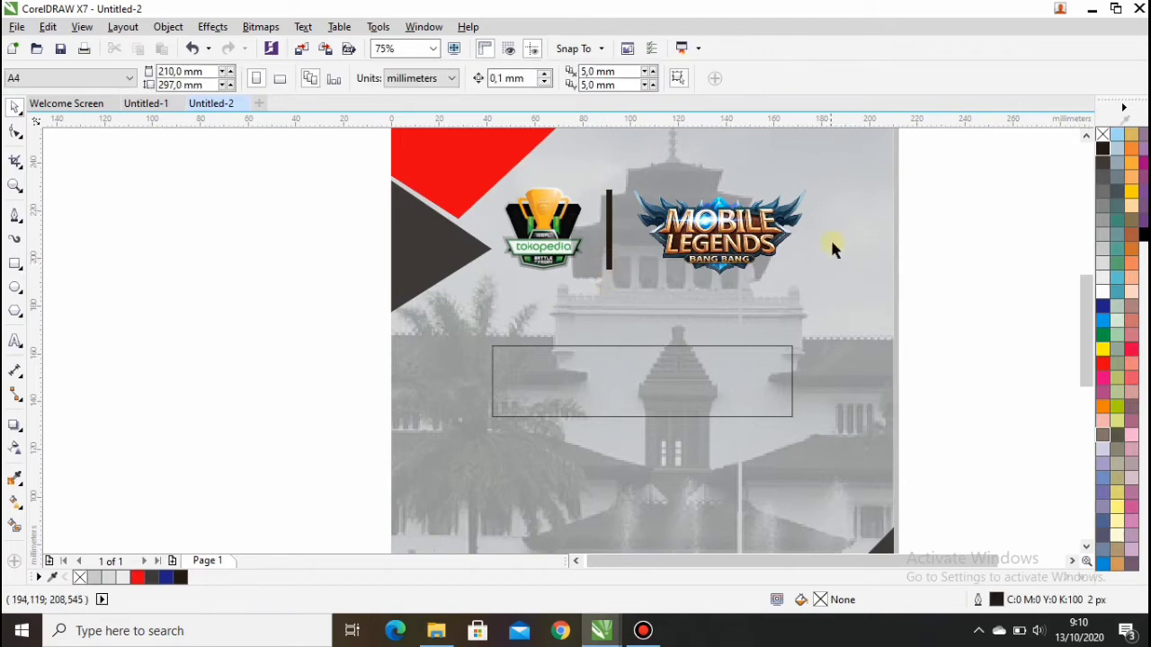
click(697, 235)
drag(697, 235, 805, 224)
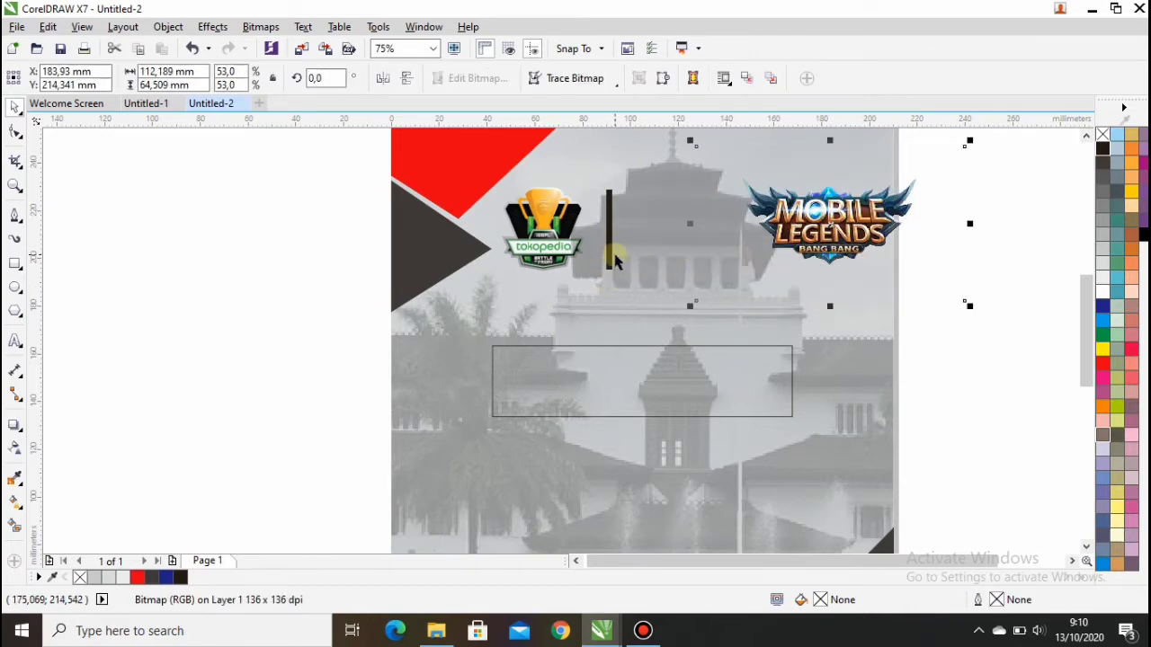
Step: Lengthen the black divider bar downward
click(611, 262)
click(609, 274)
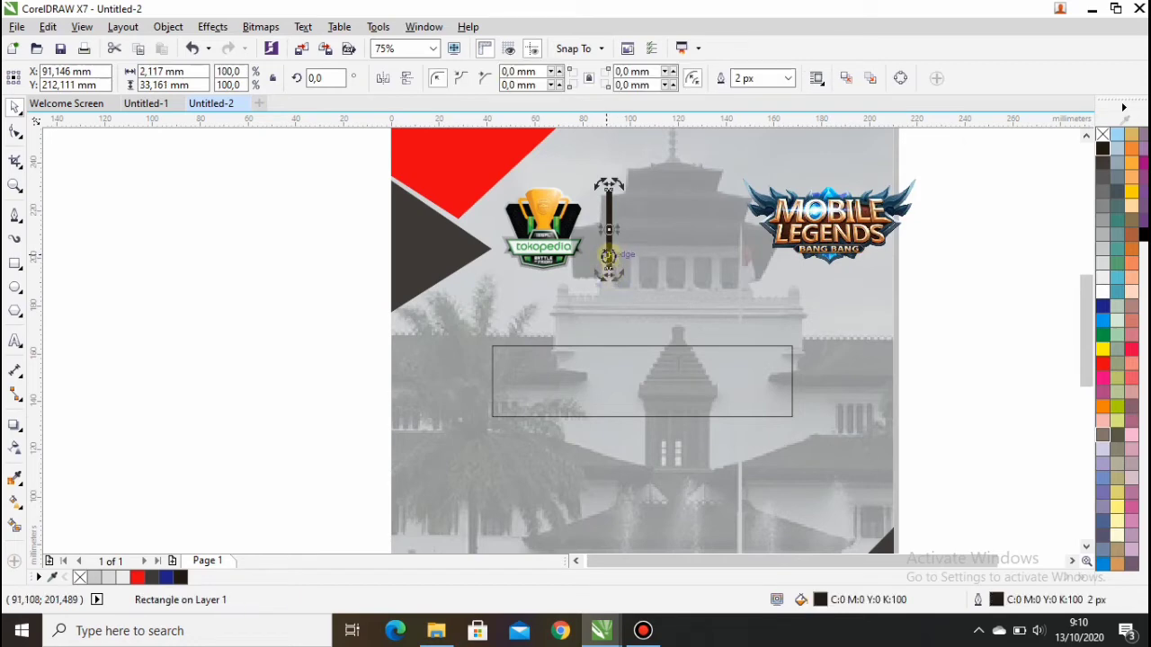
scroll(644, 261, up, 2)
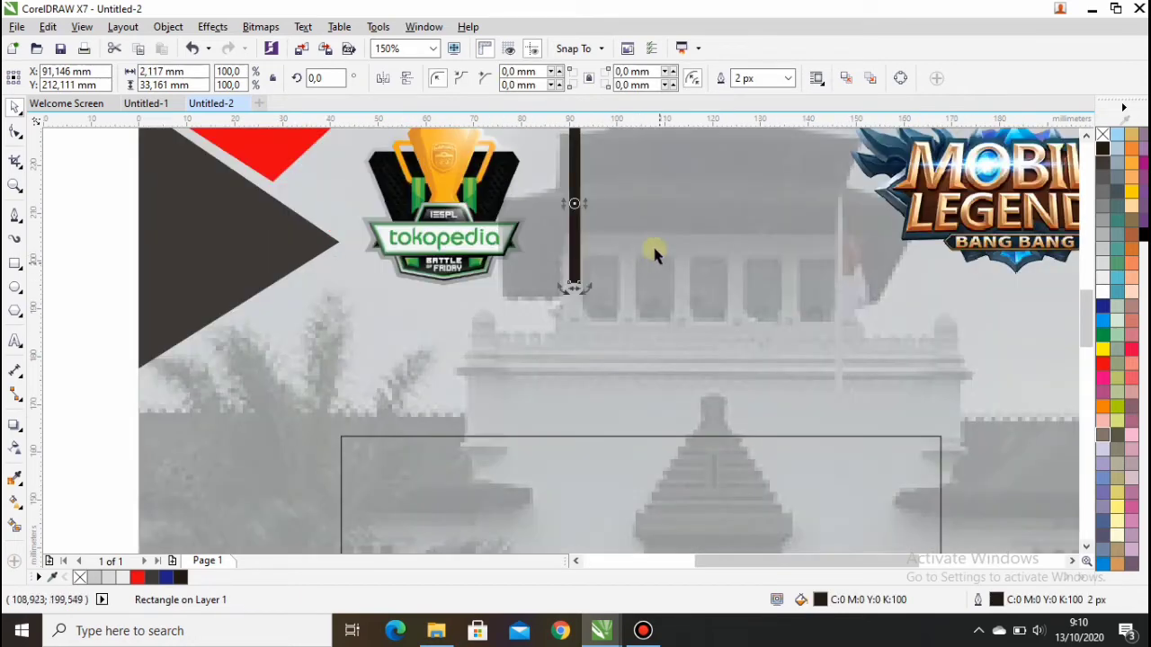
click(570, 241)
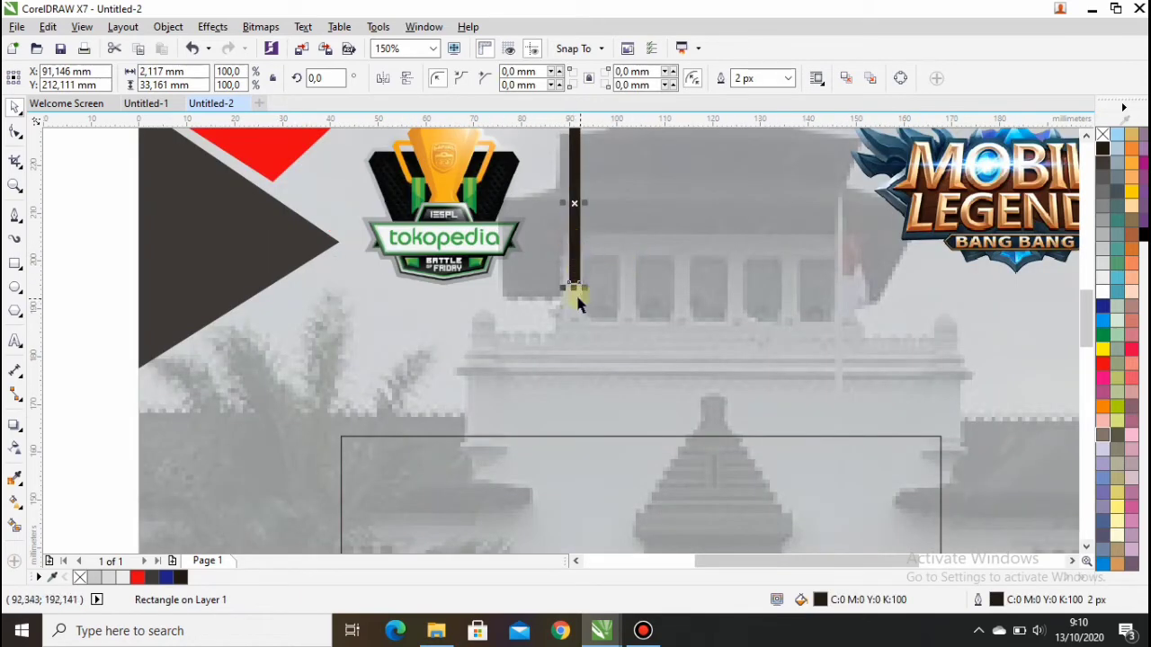
drag(573, 288, 574, 321)
scroll(585, 243, down, 2)
key(Escape)
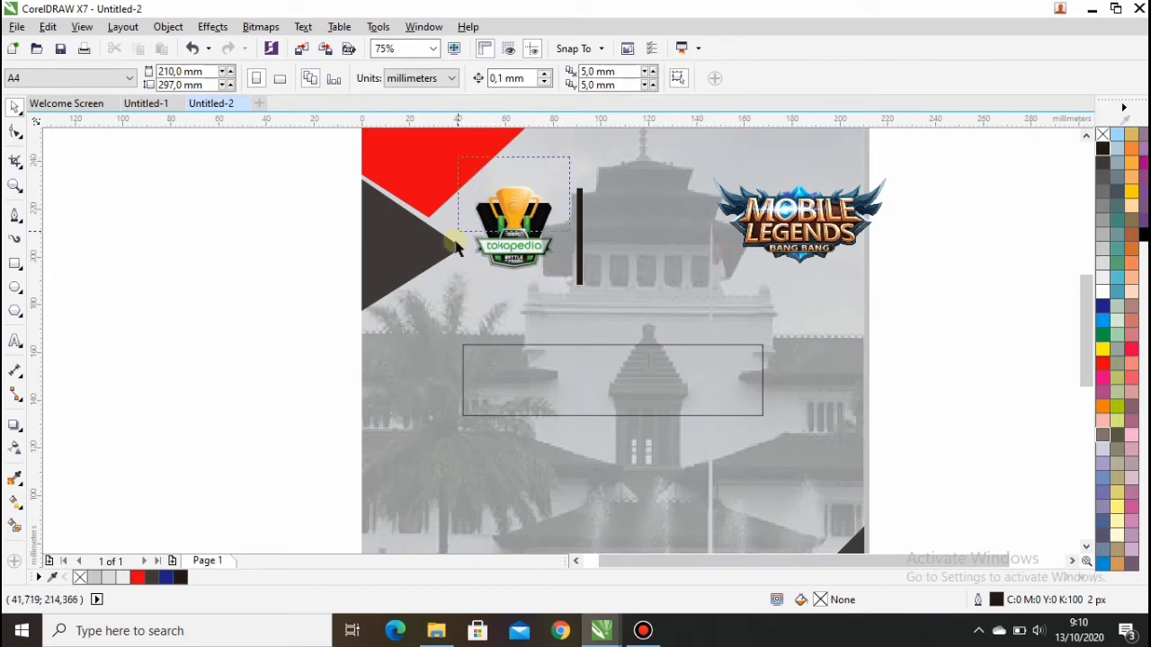
Step: Enlarge the Tokopedia logo to 56.5% and nudge it slightly left
click(512, 281)
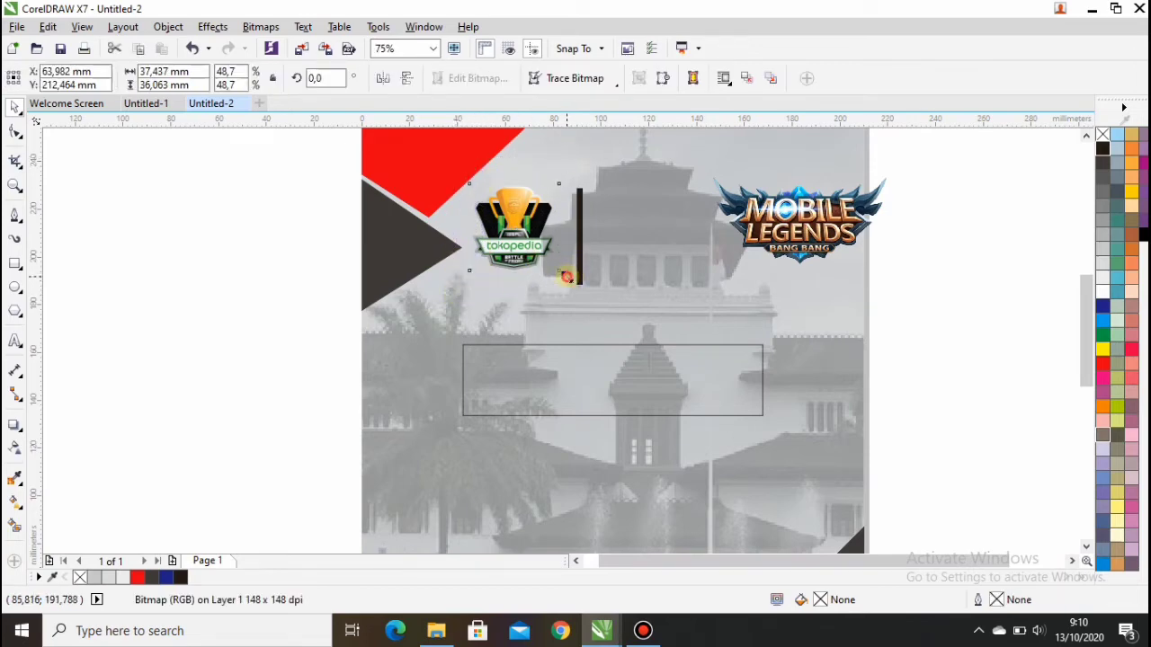
drag(566, 276, 581, 288)
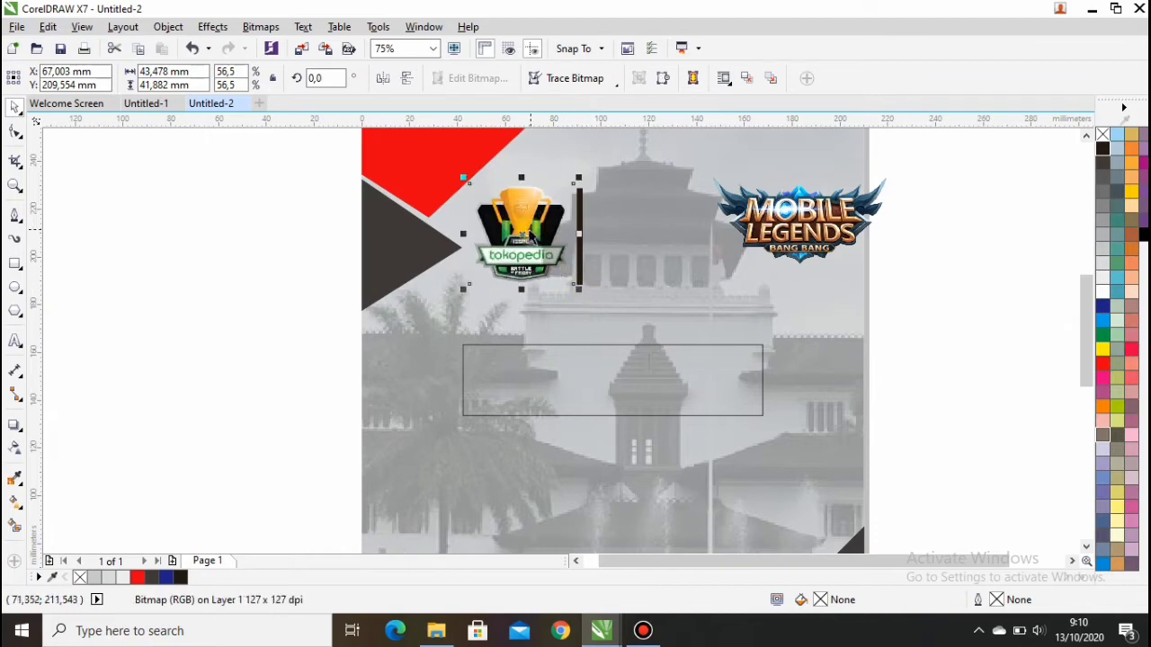
drag(578, 234, 578, 233)
key(Left)
key(Left)
key(Left)
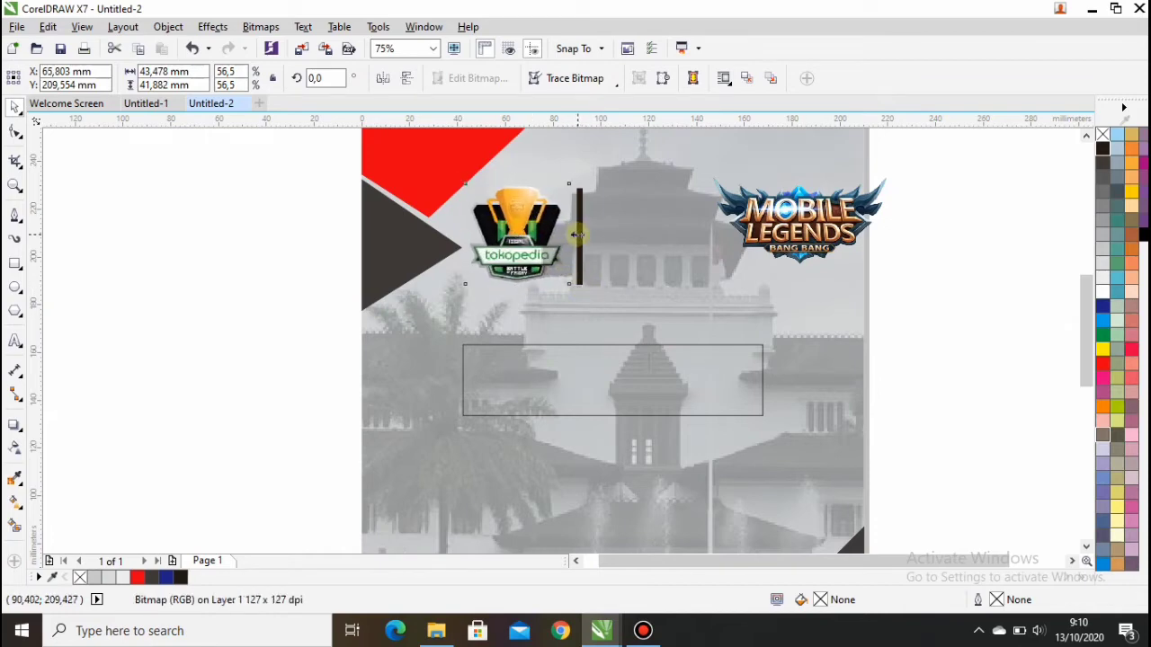
Step: Place the Mobile Legends logo beside Tokopedia at X 139.175 mm, right of the black bar
click(796, 212)
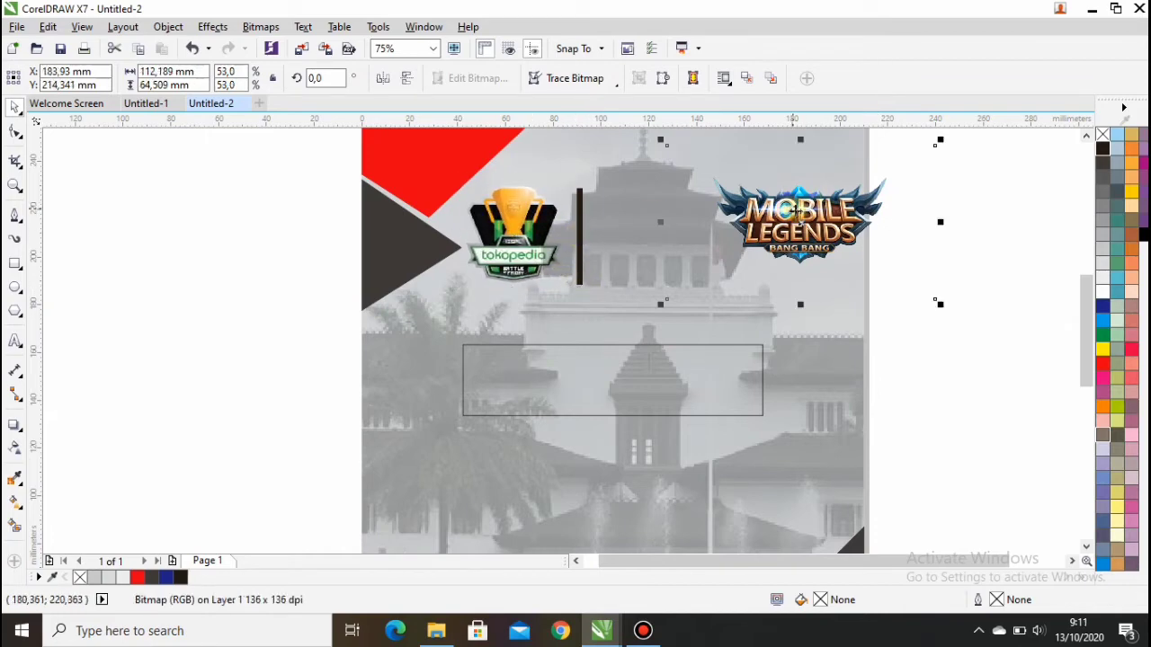
drag(796, 222, 684, 240)
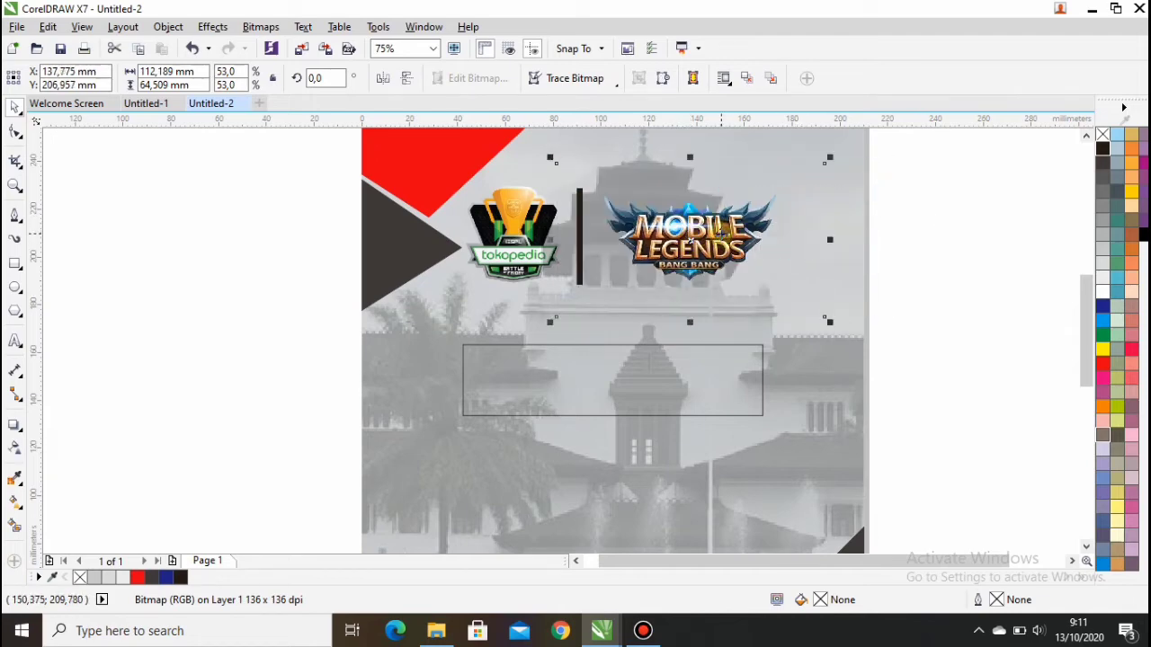
key(Right)
key(Right)
key(Right)
key(Right)
key(Right)
key(Right)
key(Right)
key(Right)
key(Right)
key(Right)
key(Right)
key(Right)
key(Right)
key(Right)
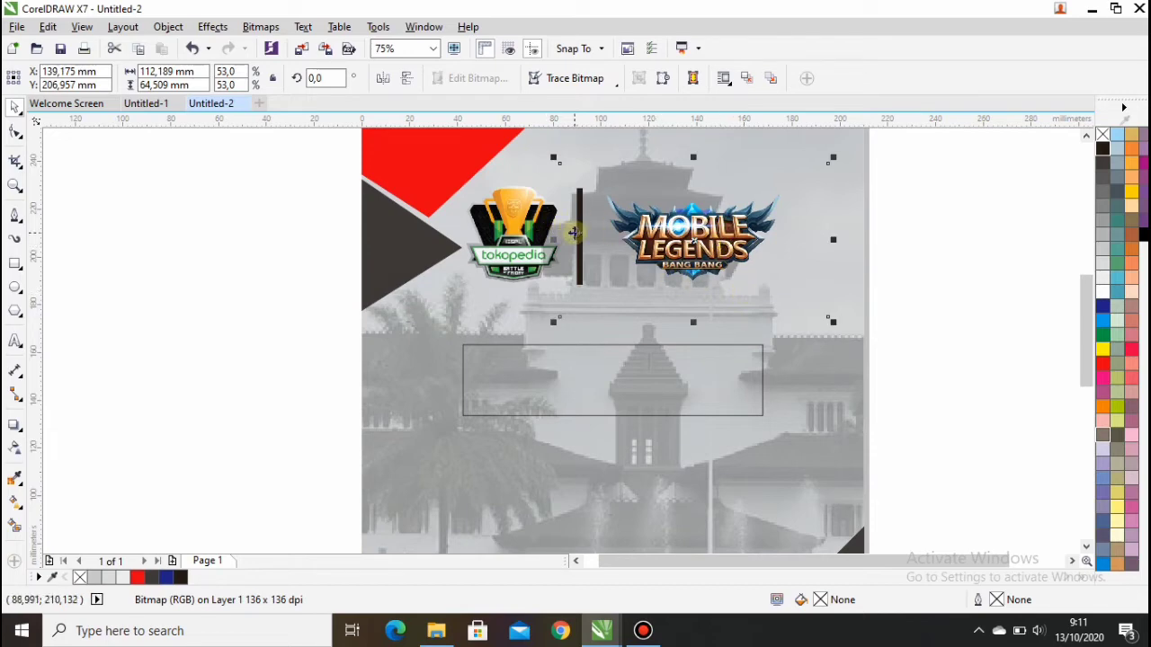
click(908, 237)
click(581, 241)
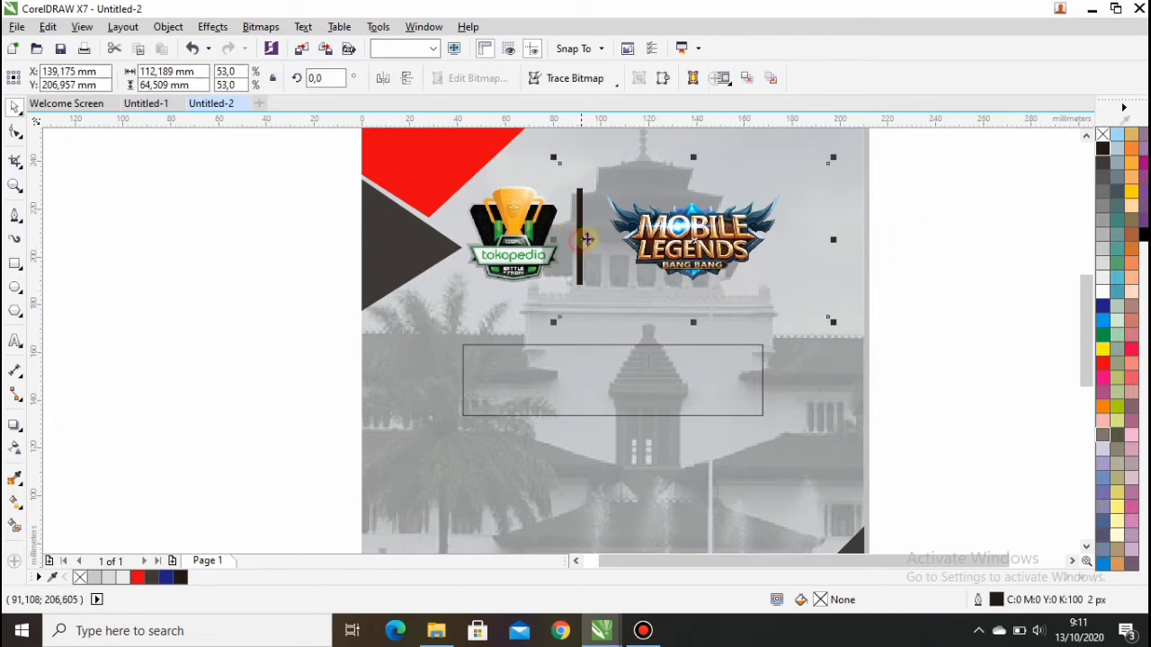
click(953, 256)
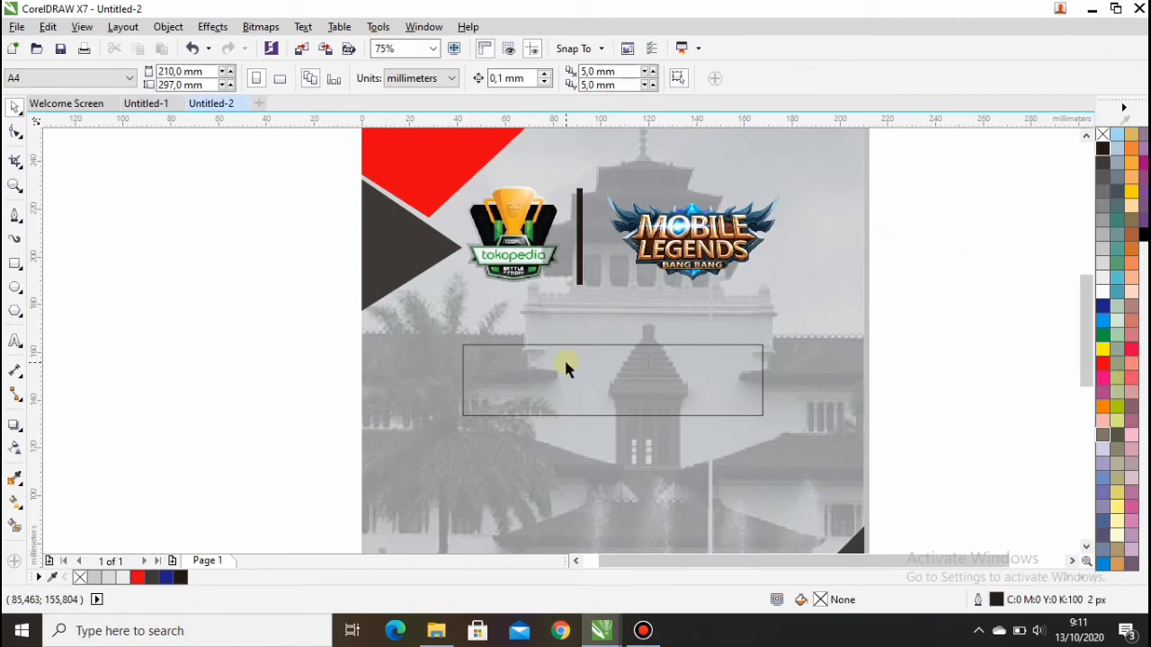
click(17, 342)
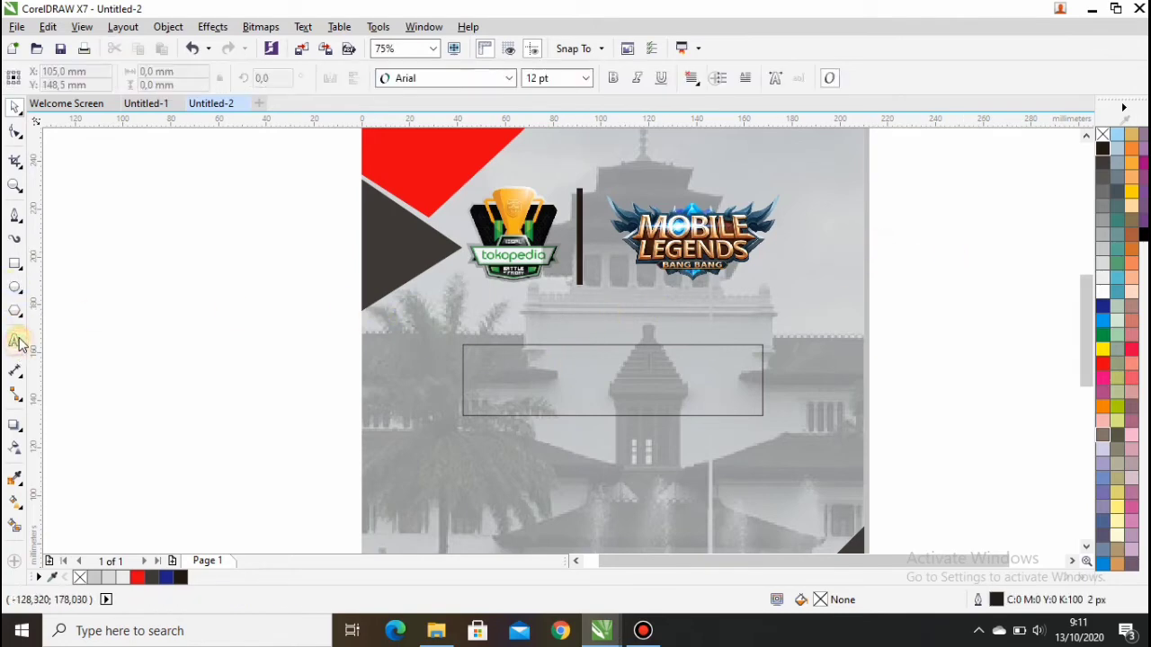
Step: Type '27 - 28 OKTOBER' in Source Sans Pro Black and give the rectangle a 4 px outline
click(102, 333)
text(27 - 28 OKTOBER)
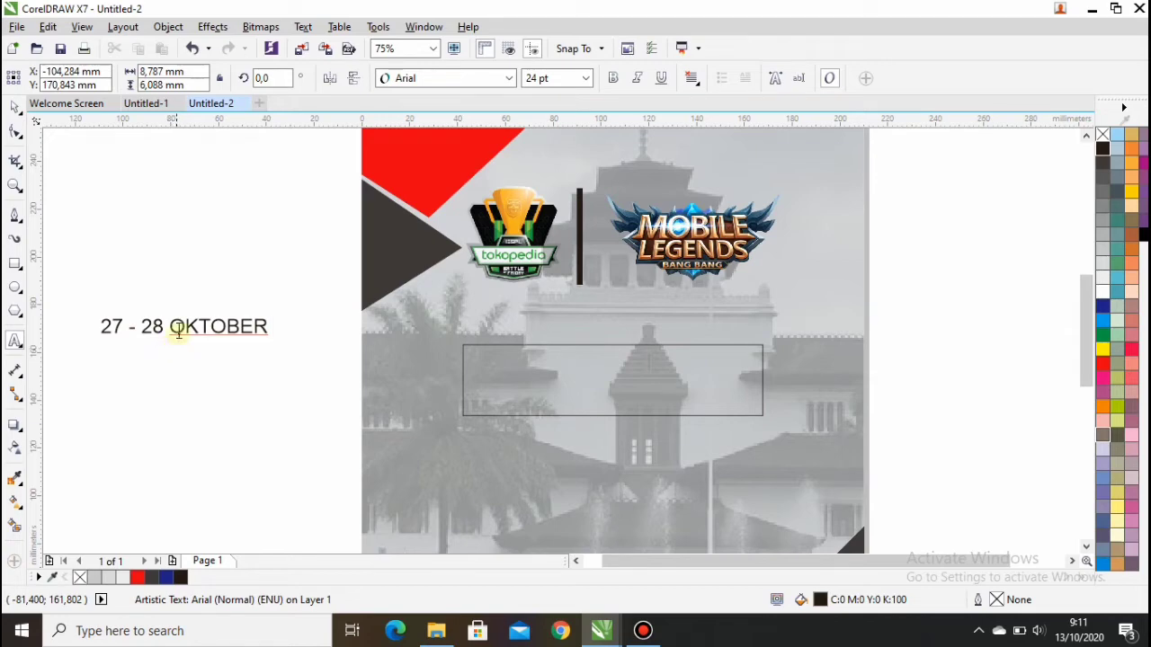
click(15, 106)
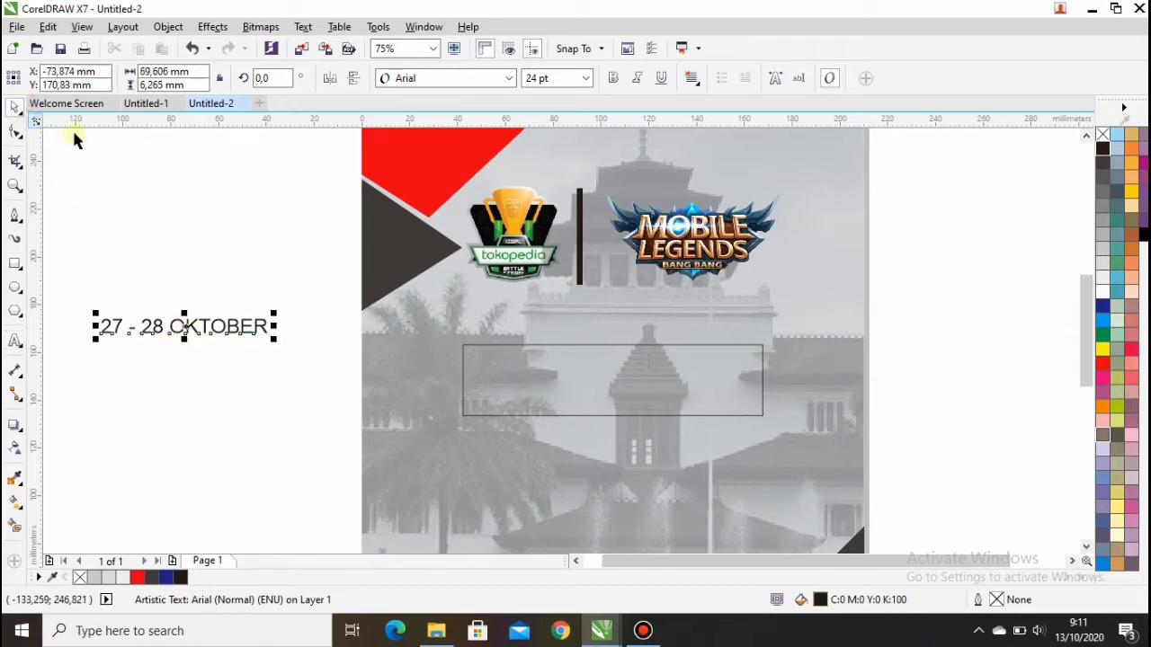
double_click(485, 378)
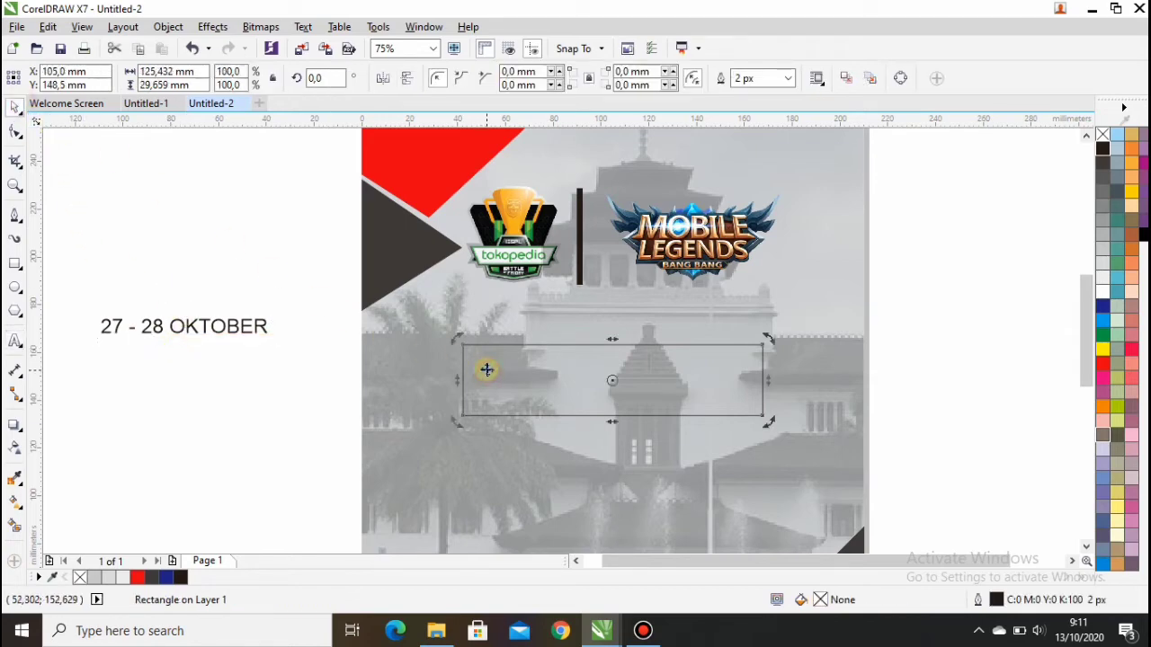
click(791, 80)
click(761, 160)
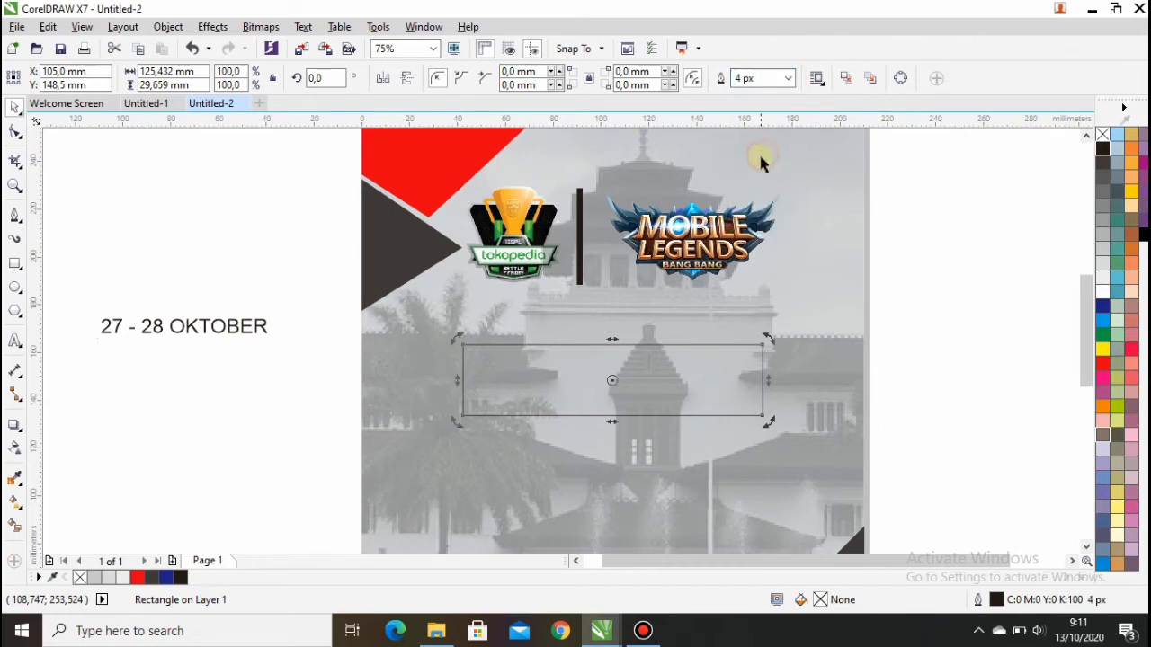
click(216, 327)
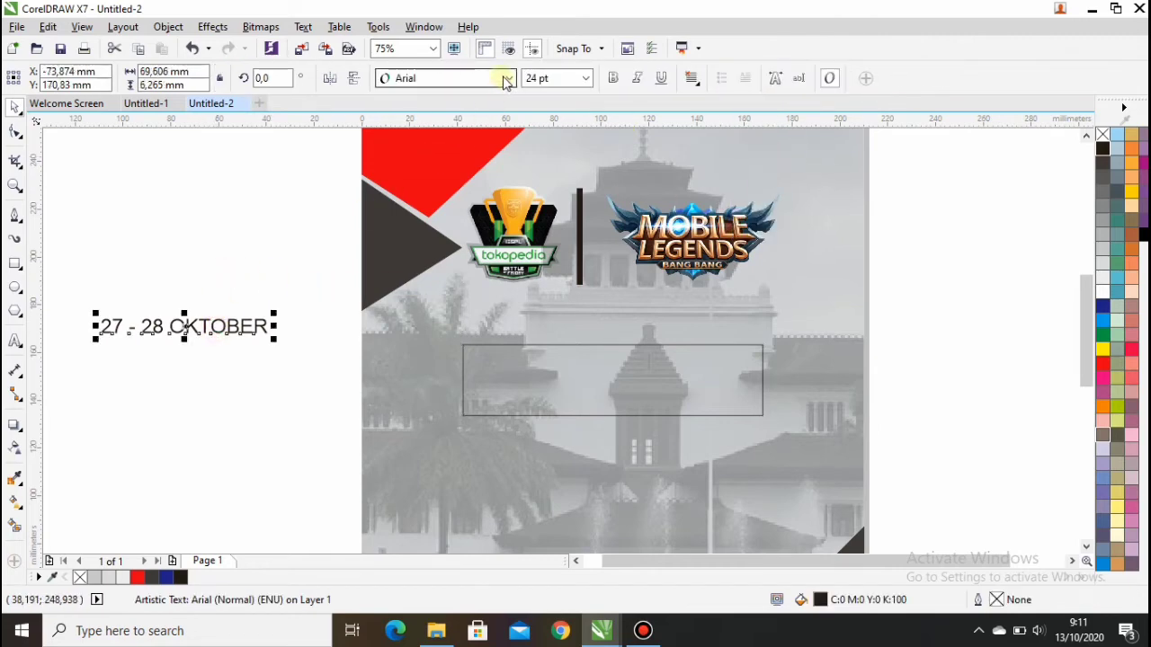
click(506, 79)
click(488, 142)
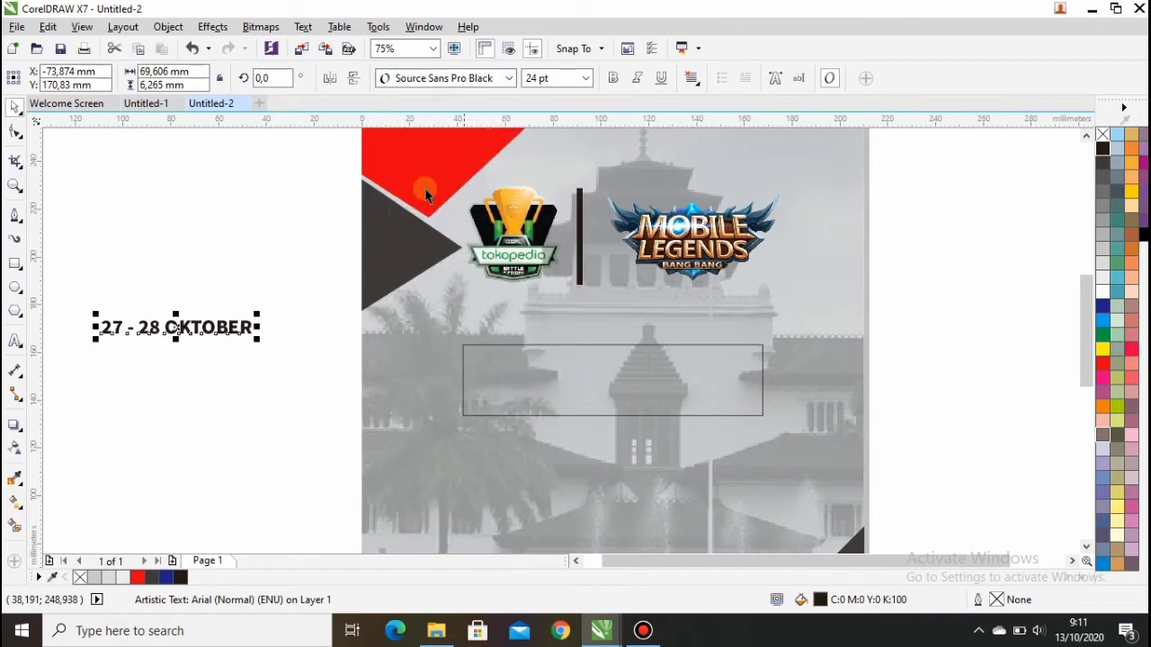
Step: Fit the date inside the rectangle, resized to 101.867 × 24.458 mm, and move both up
drag(171, 329, 614, 380)
click(294, 367)
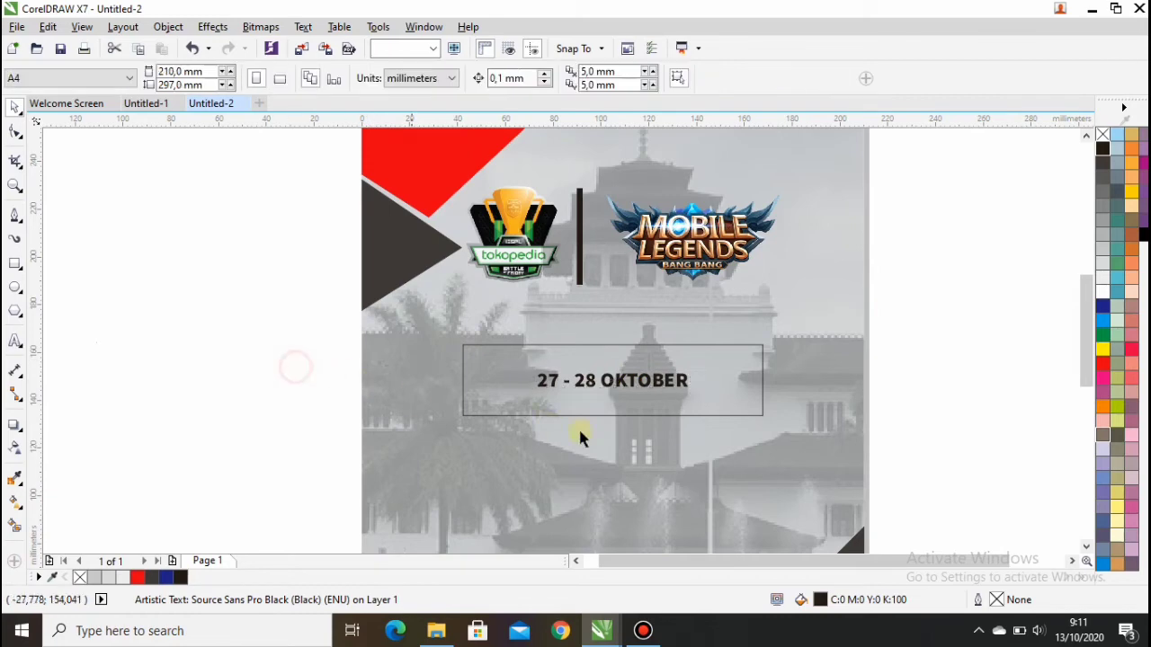
click(625, 417)
drag(612, 420, 617, 375)
click(617, 383)
click(463, 370)
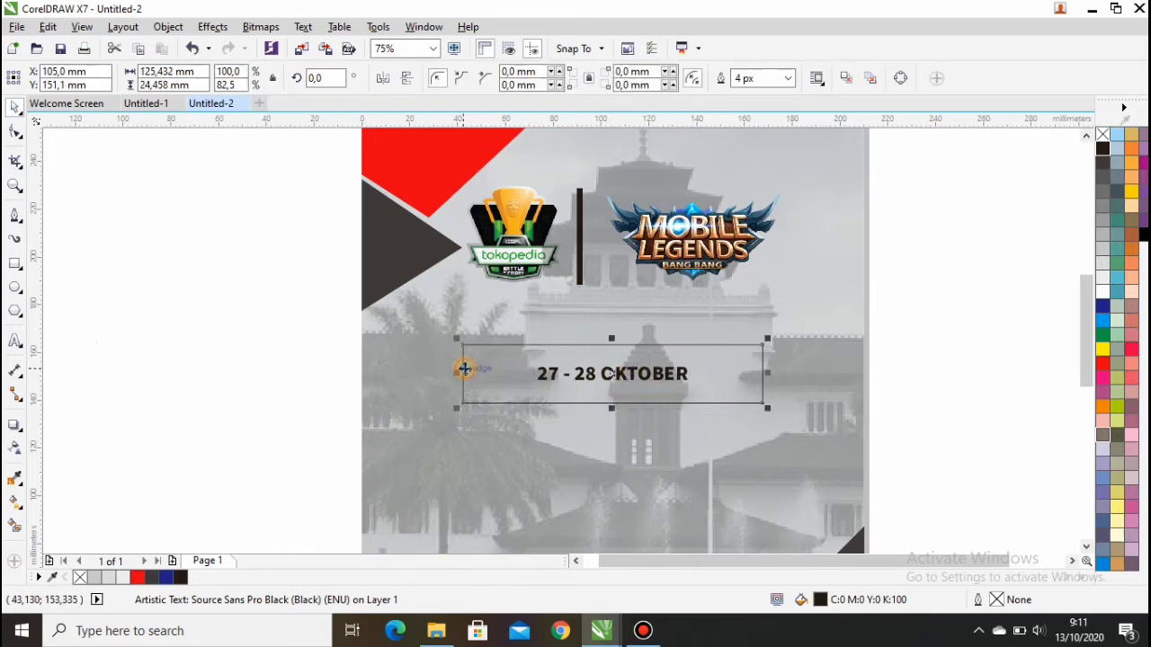
drag(456, 372, 491, 372)
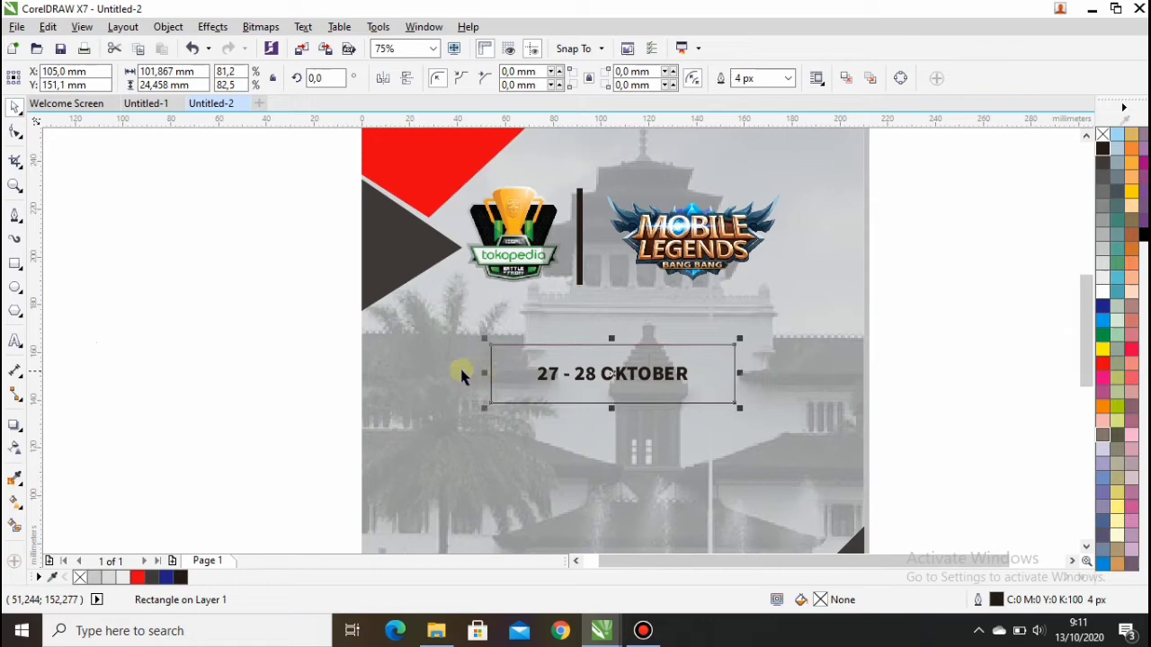
click(241, 359)
drag(467, 325, 793, 426)
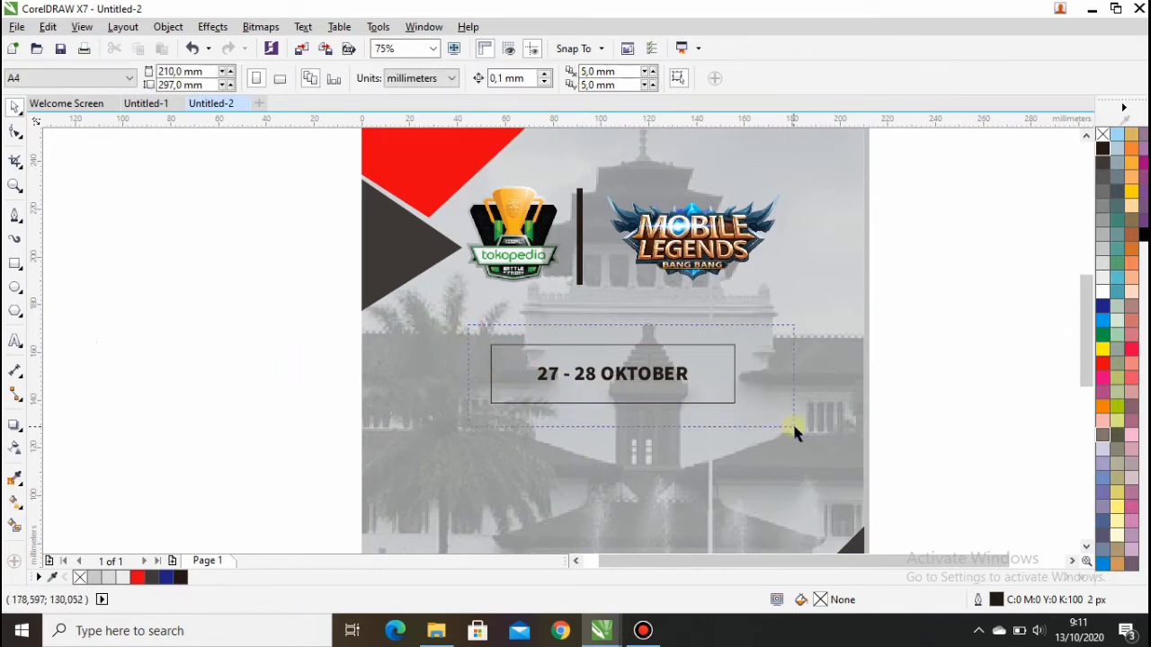
drag(608, 379, 610, 344)
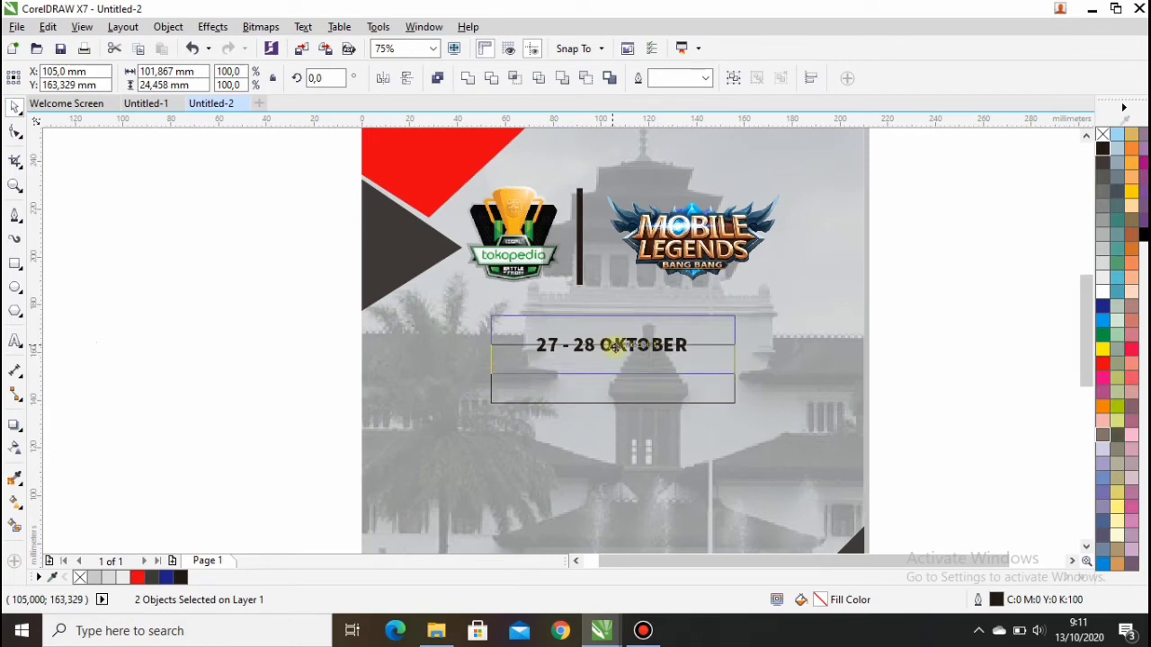
click(199, 372)
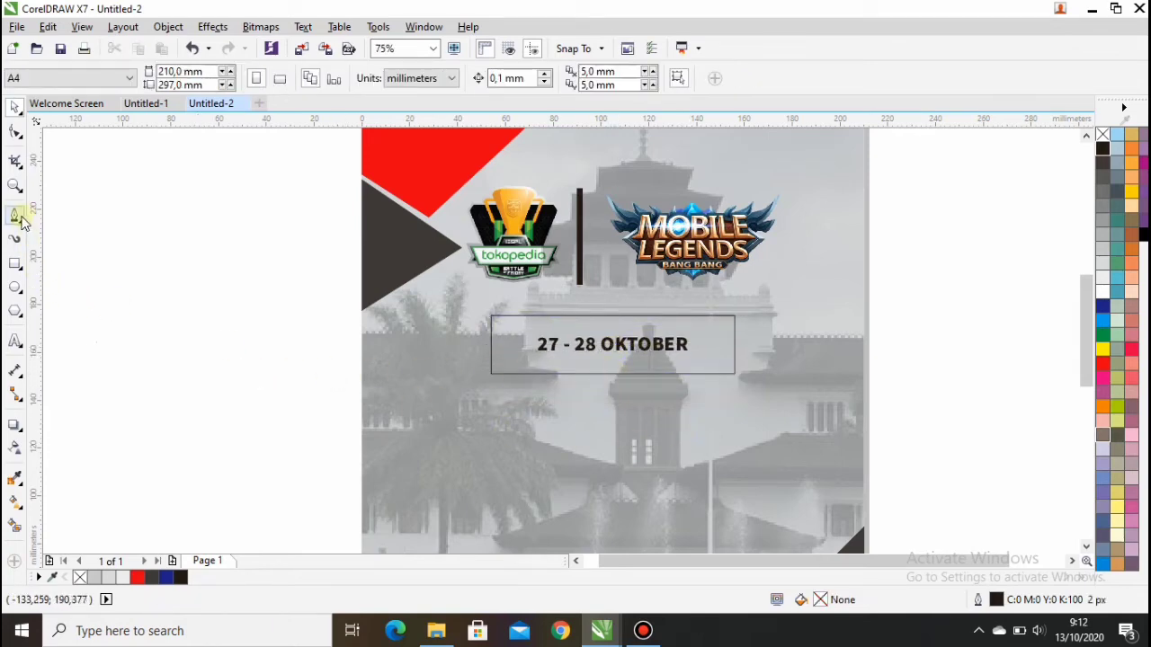
Step: Add centre-aligned 'PRIZE POOL / RP 10.000.000,-' in Source Sans Pro Black, centred below the date box
click(18, 339)
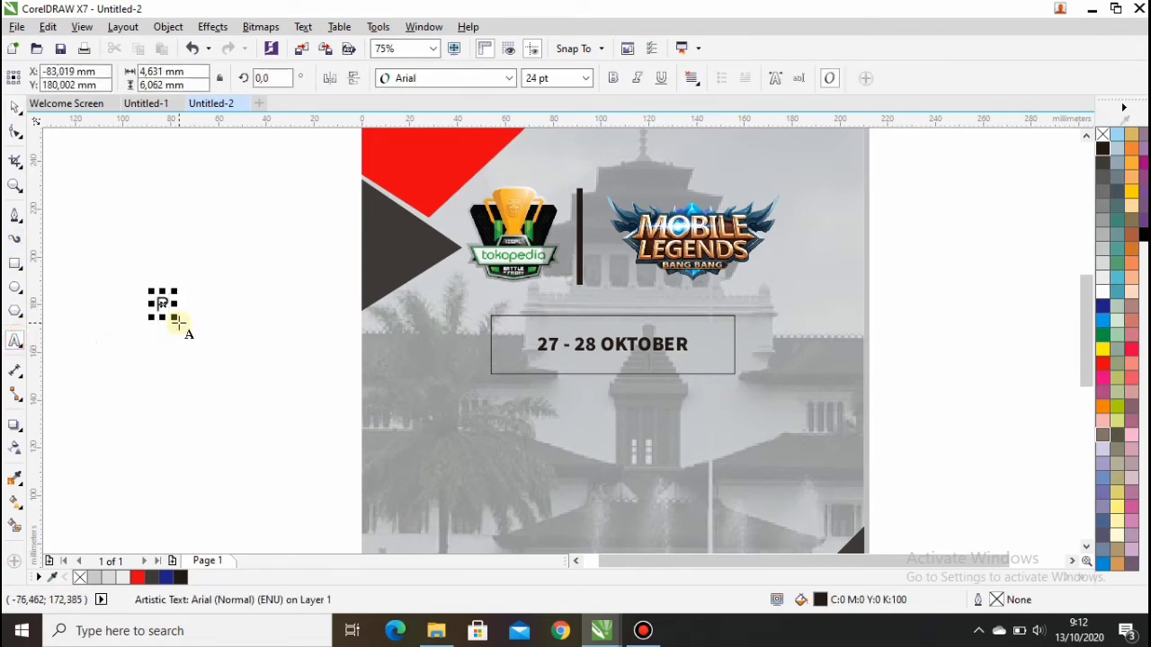
text(RP 10.000.000,-)
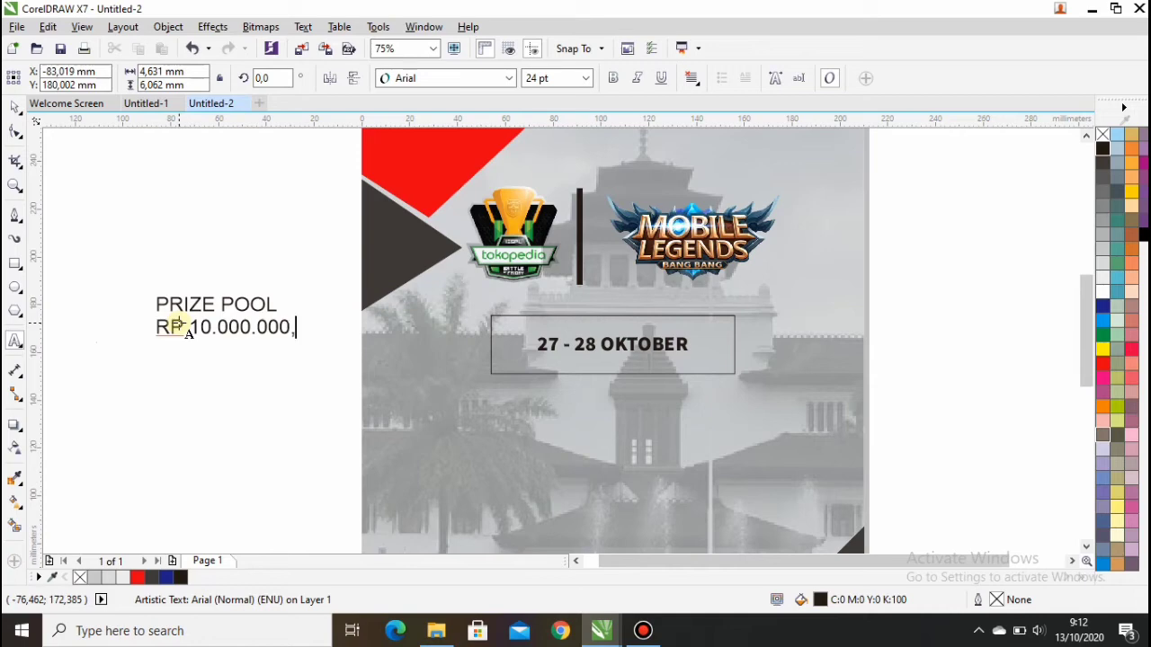
click(15, 106)
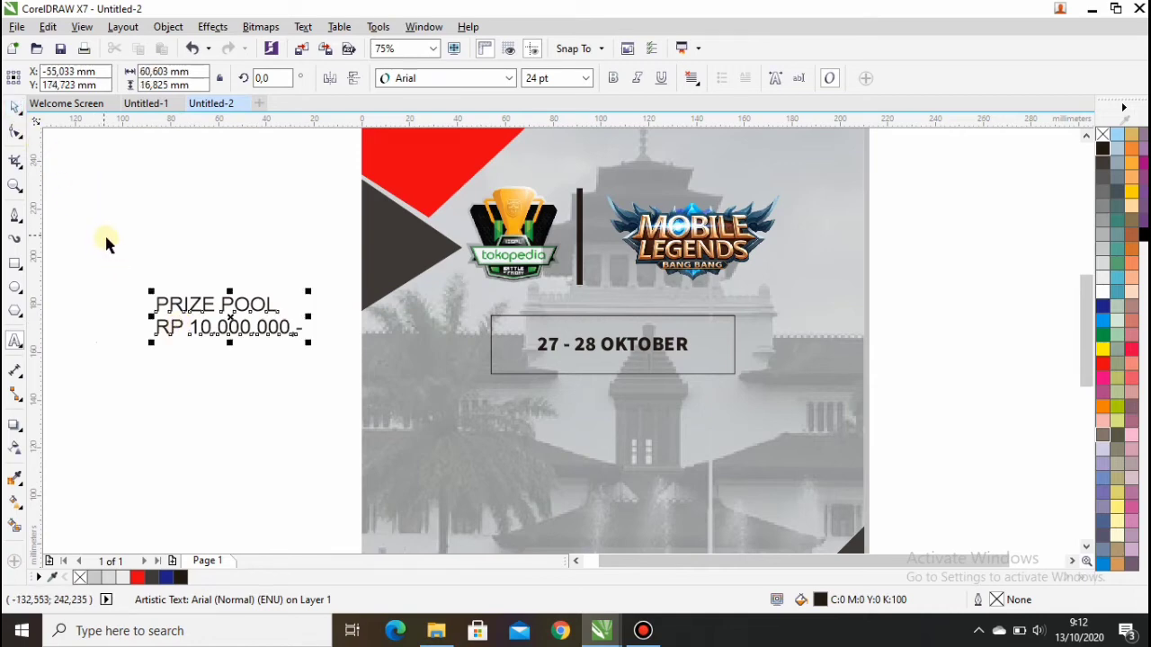
click(506, 78)
click(485, 122)
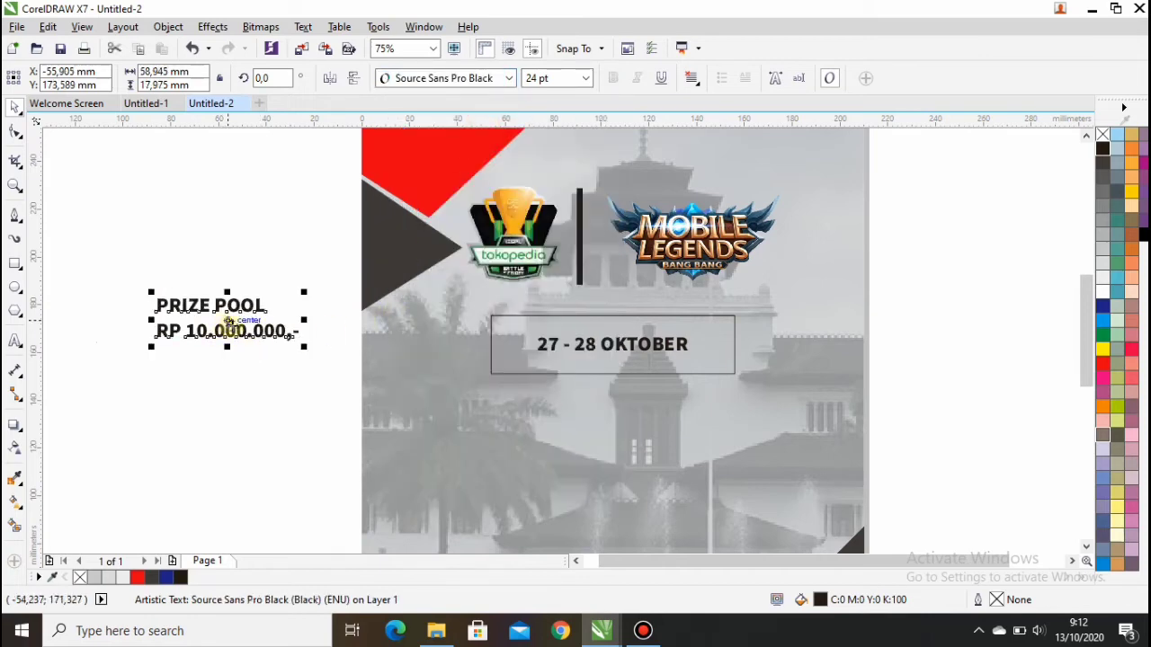
key(p)
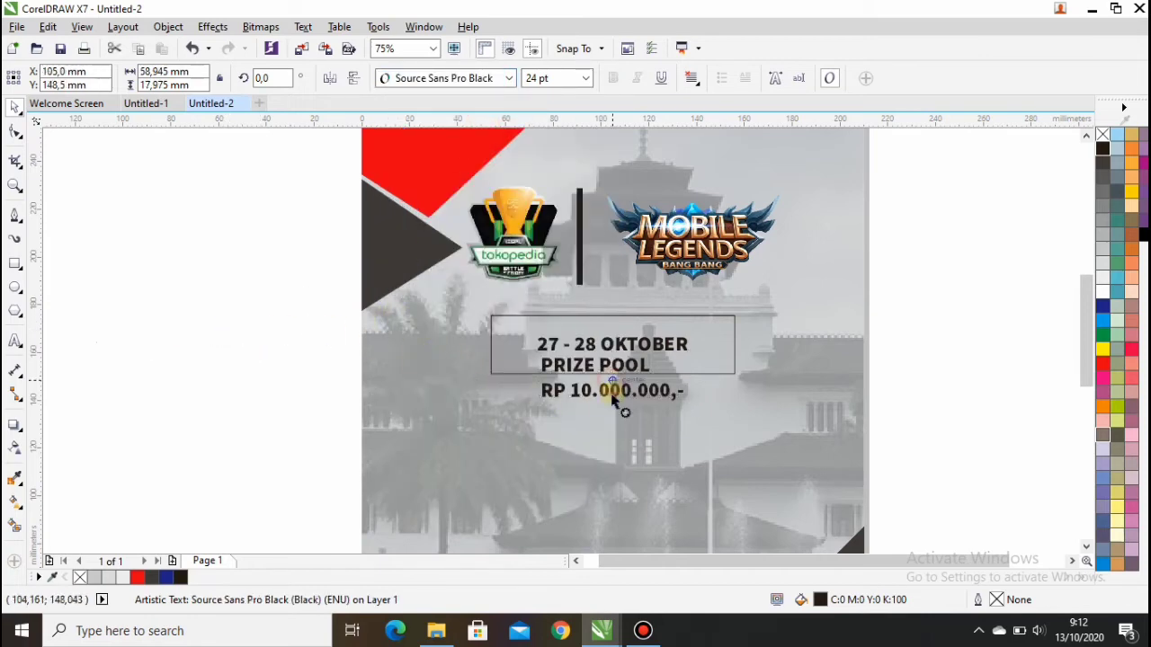
drag(612, 405, 612, 432)
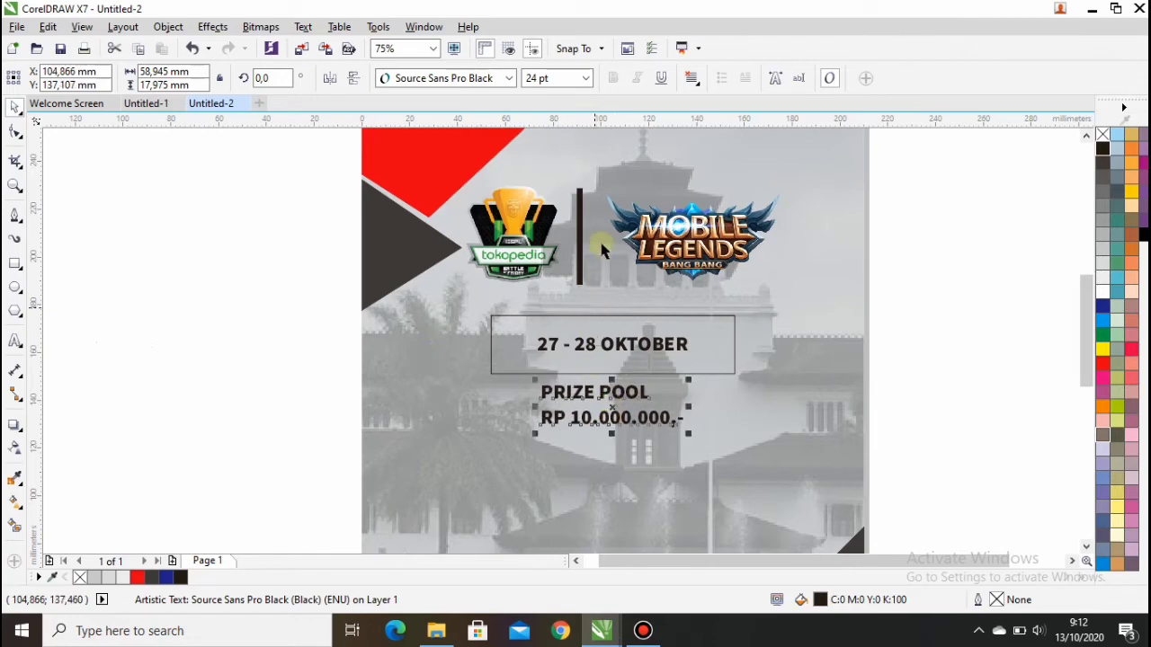
click(698, 82)
click(721, 134)
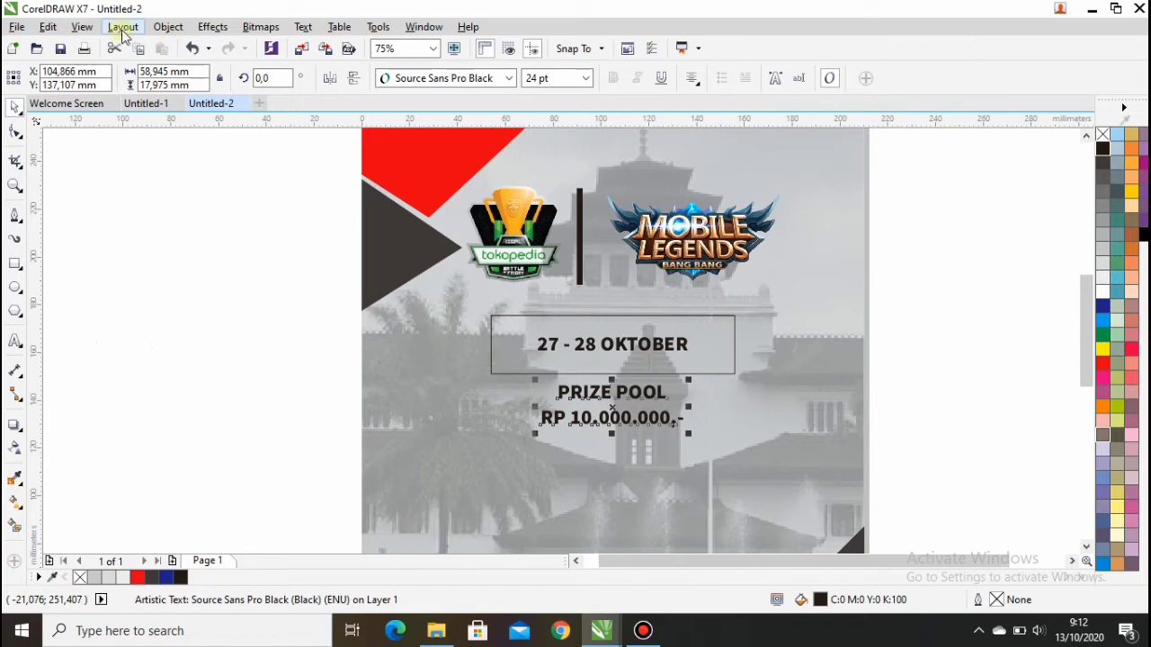
Step: Break the prize text into separate lines and move 'RP 10.000.000,-' lower
click(168, 26)
click(213, 26)
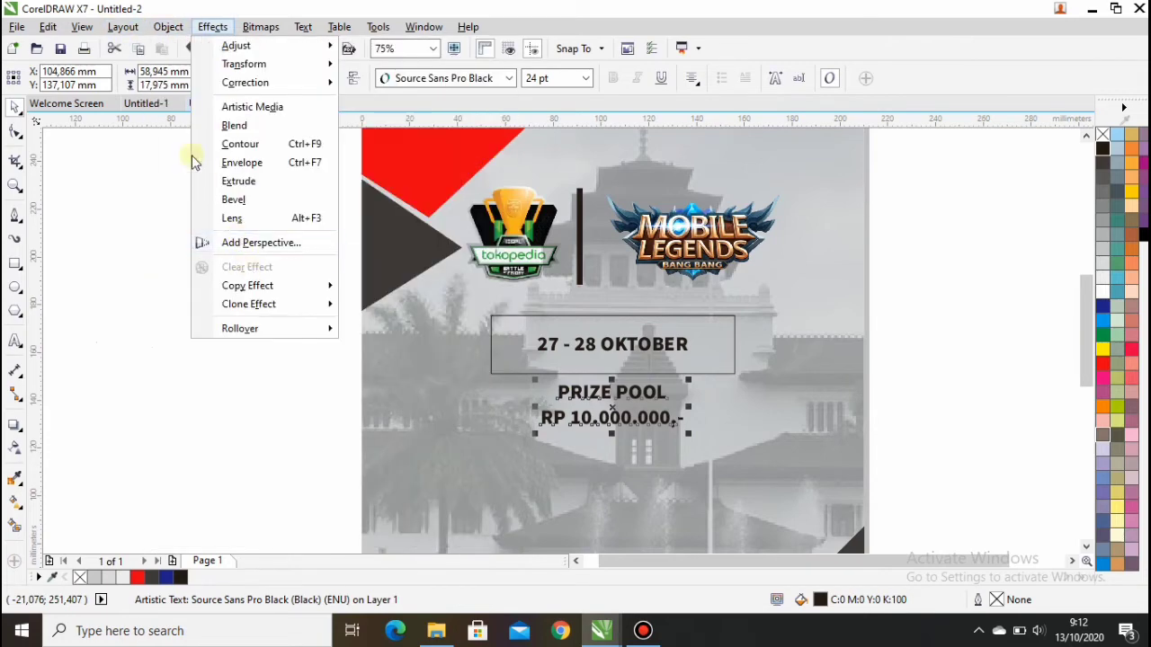
mouse_move(168, 26)
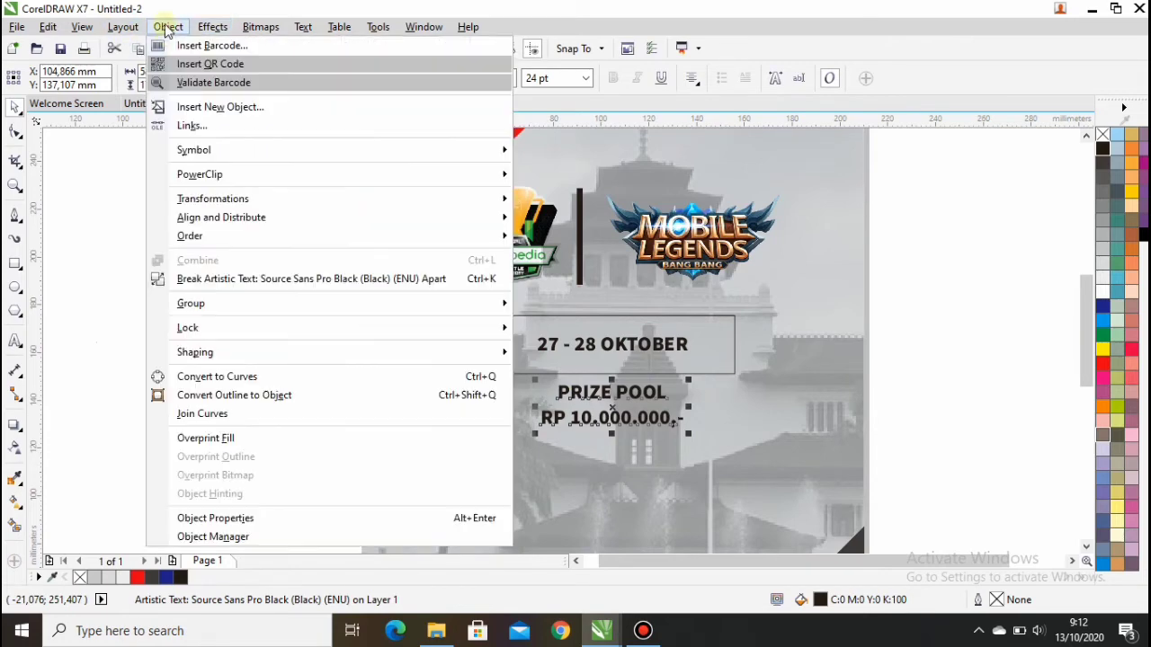
click(239, 279)
scroll(694, 421, up, 2)
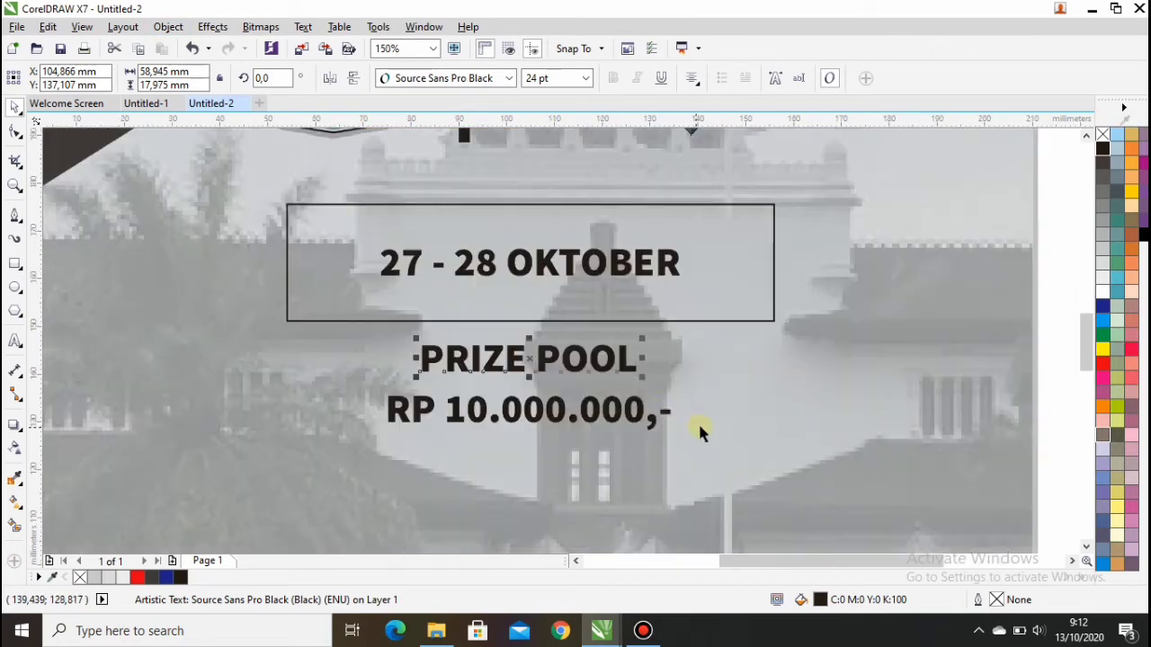
click(542, 409)
drag(526, 409, 526, 510)
click(591, 357)
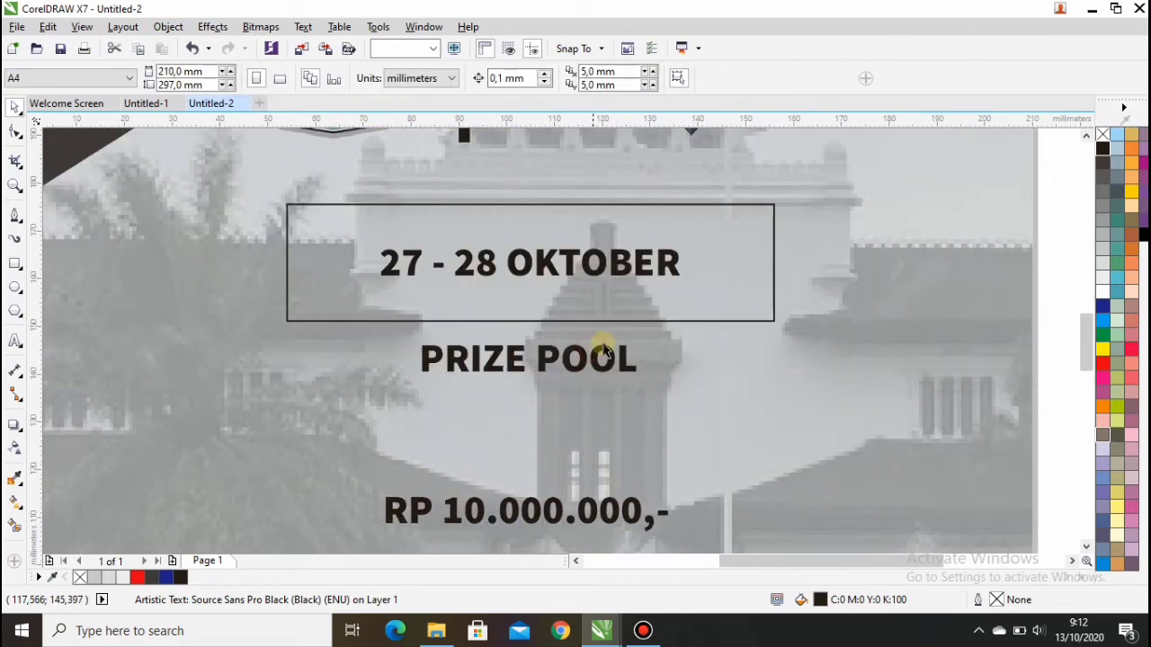
Step: Set the PRIZE POOL line to 24 pt
click(600, 351)
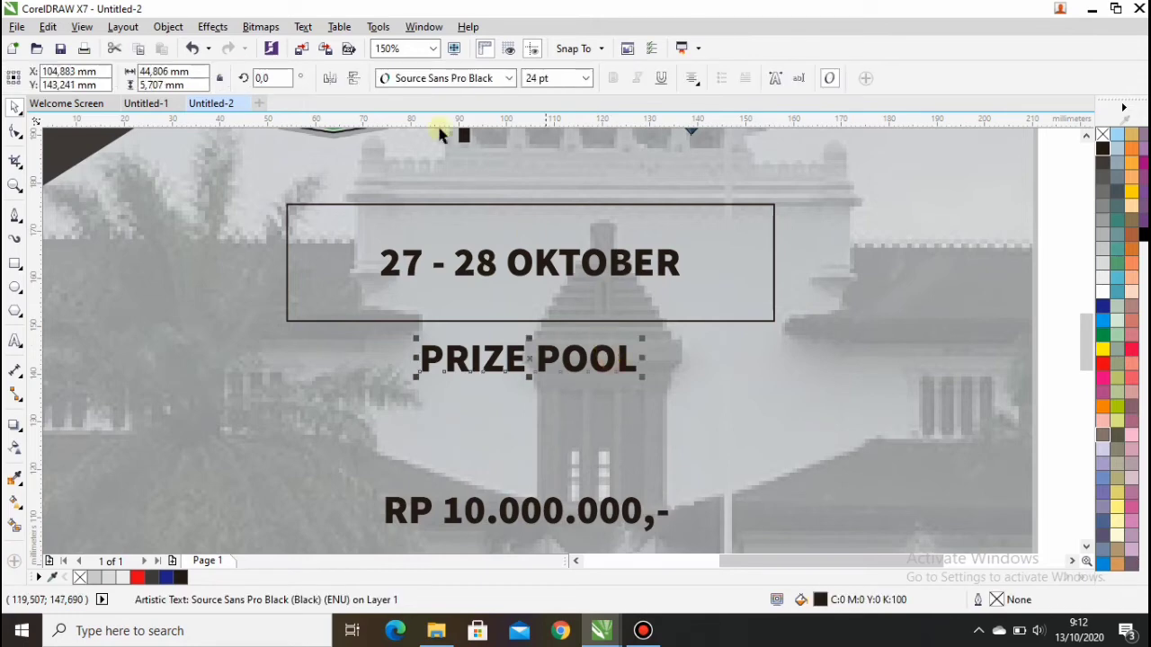
click(585, 79)
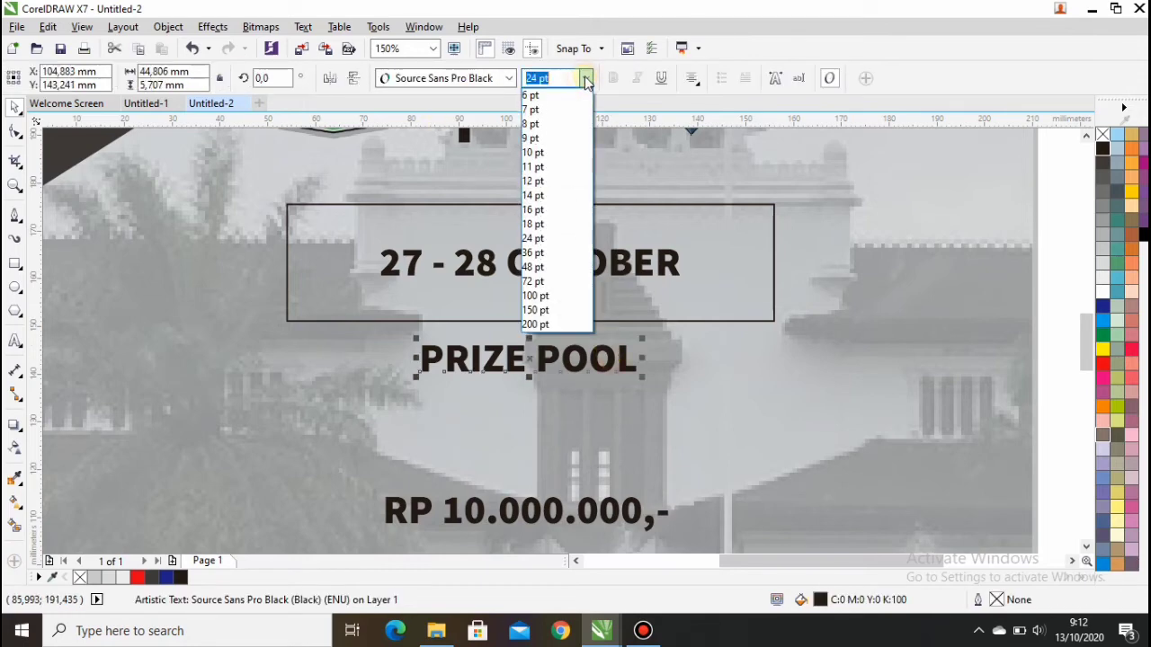
click(563, 238)
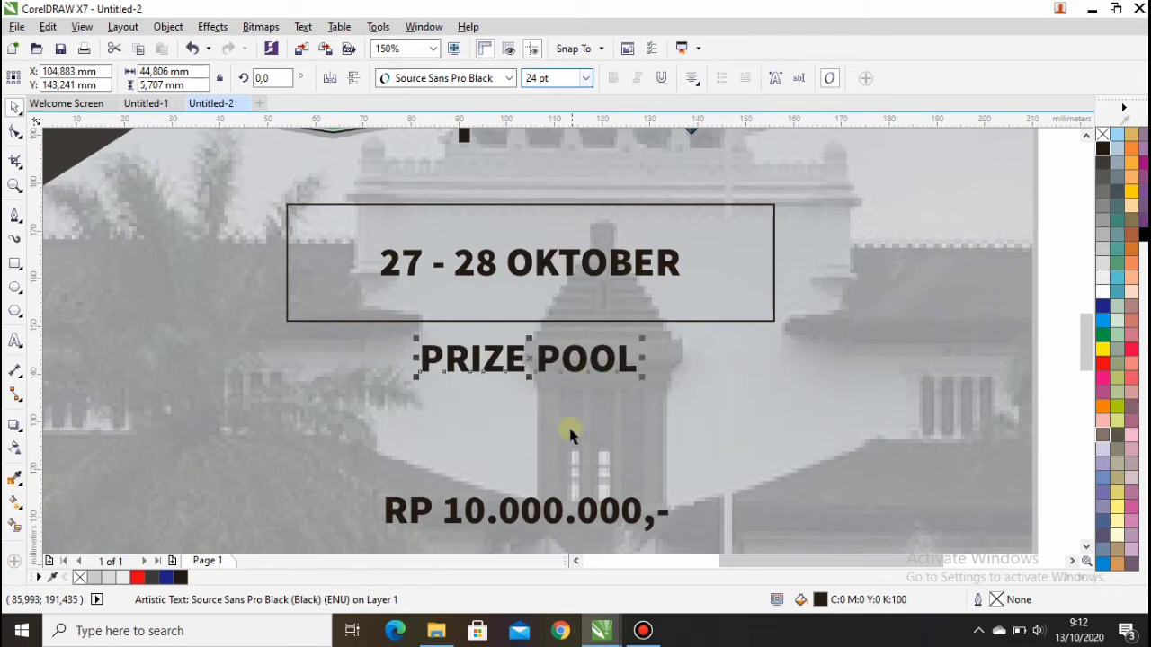
click(543, 525)
scroll(576, 453, down, 1)
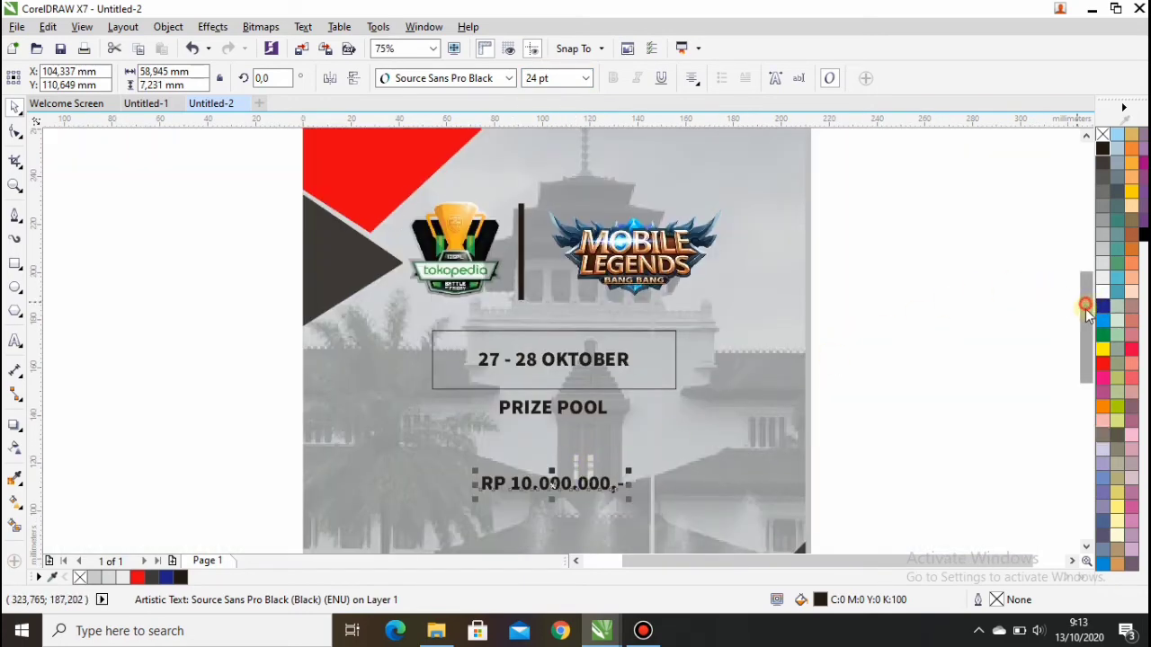
Step: Set the prize amount to 72 pt and position it just under PRIZE POOL
drag(1081, 303, 1081, 326)
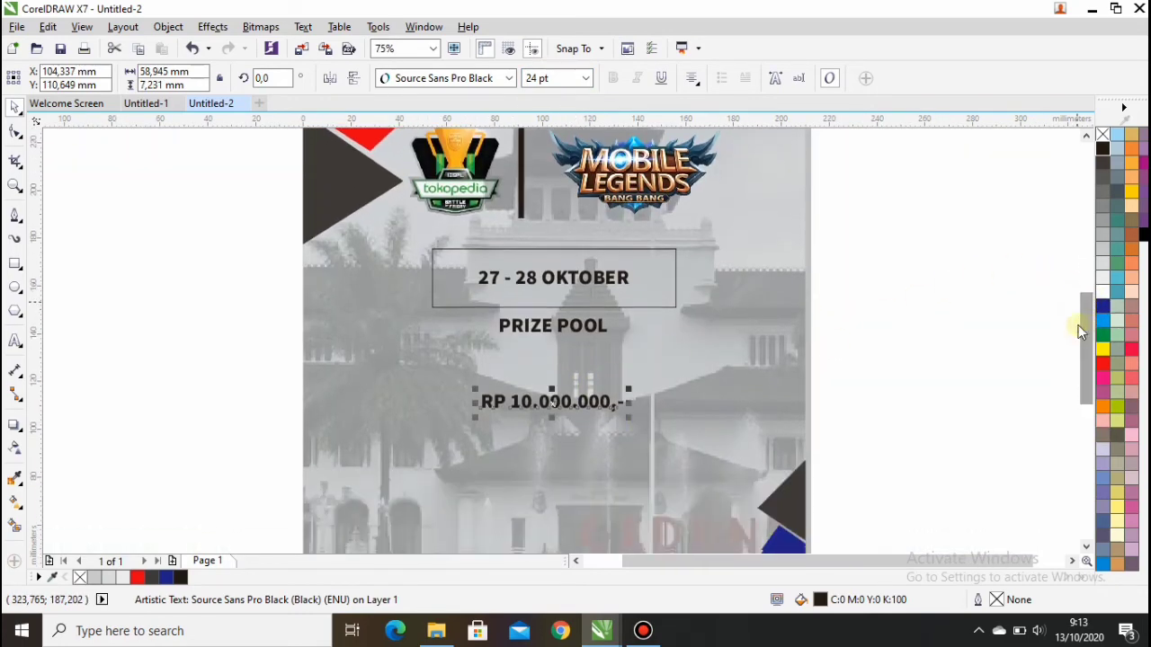
click(586, 78)
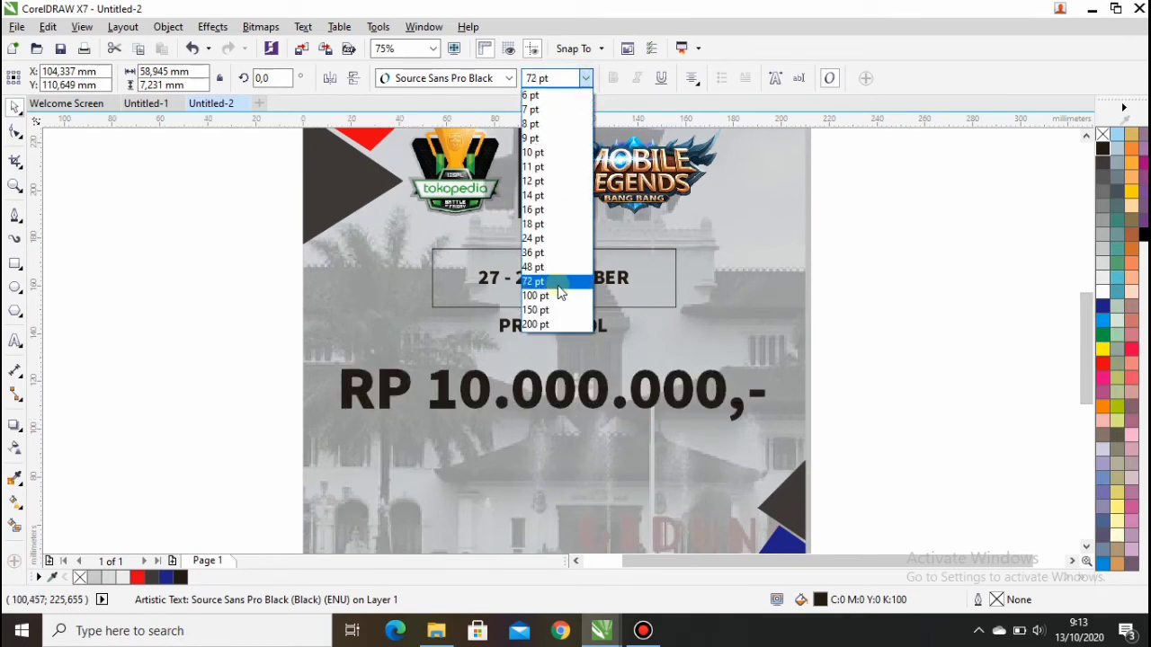
click(557, 282)
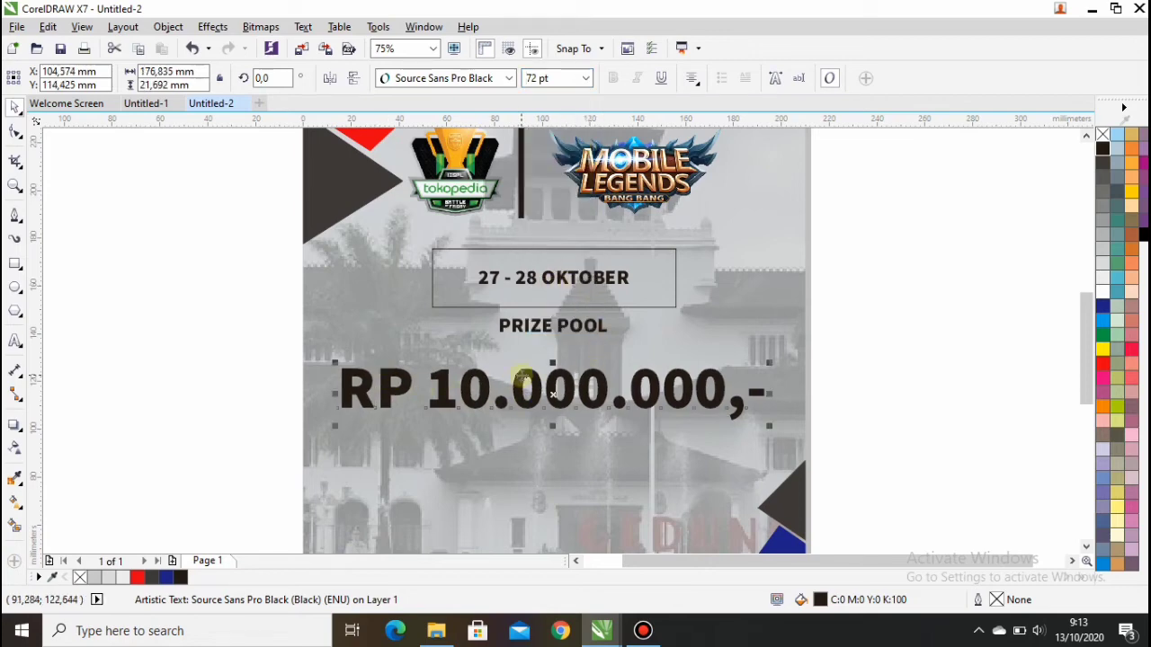
click(522, 376)
drag(521, 377, 522, 373)
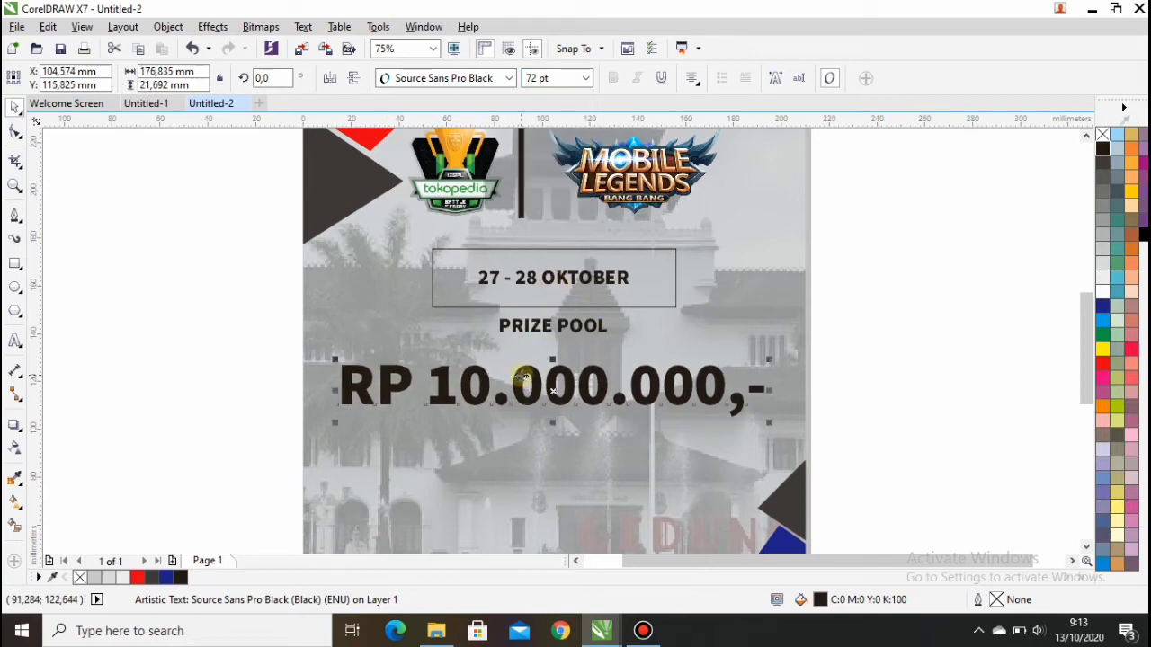
click(13, 107)
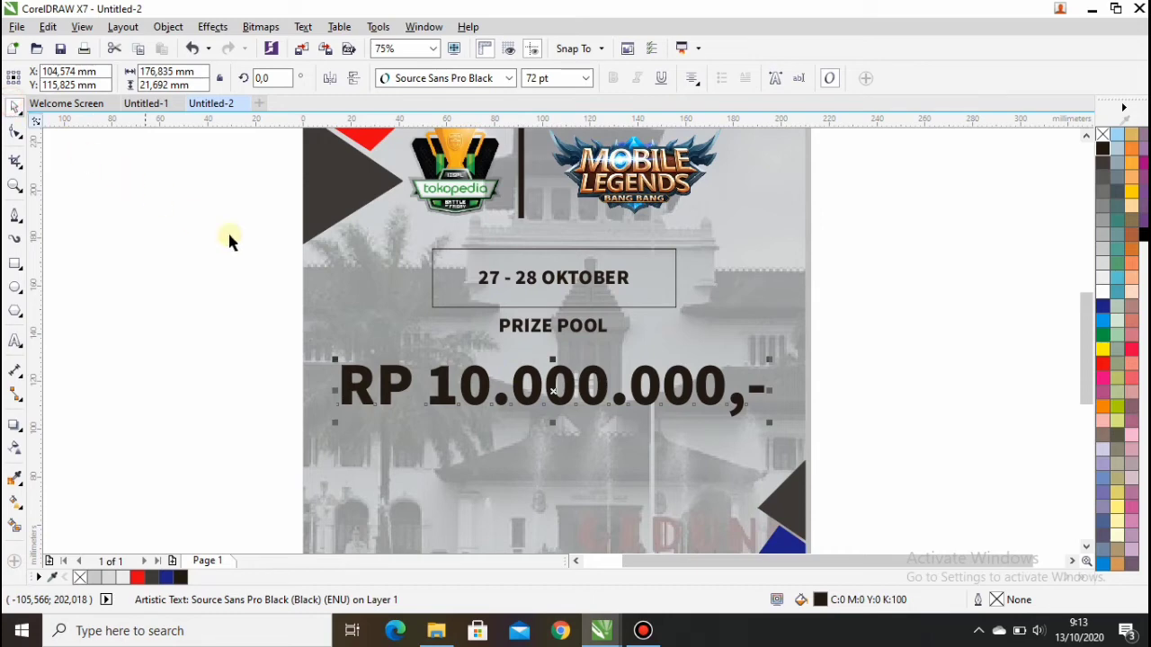
drag(552, 385, 550, 367)
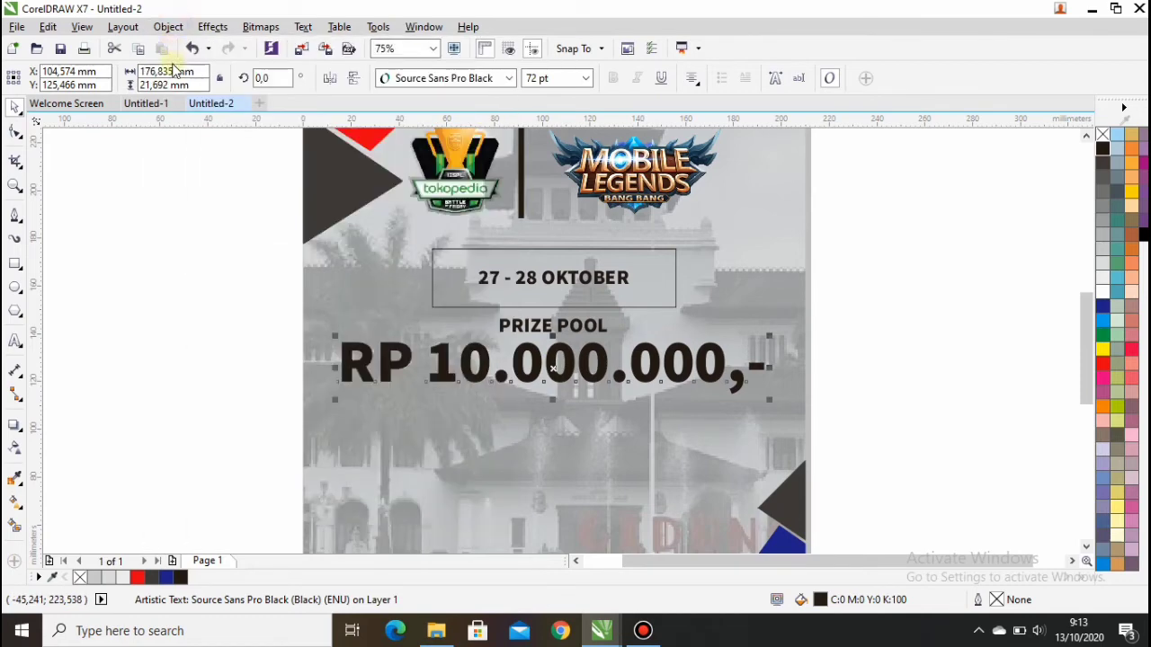
Step: Break the price text apart and shrink RP to about 41 pt, raised beside 10.000.000,-
click(168, 27)
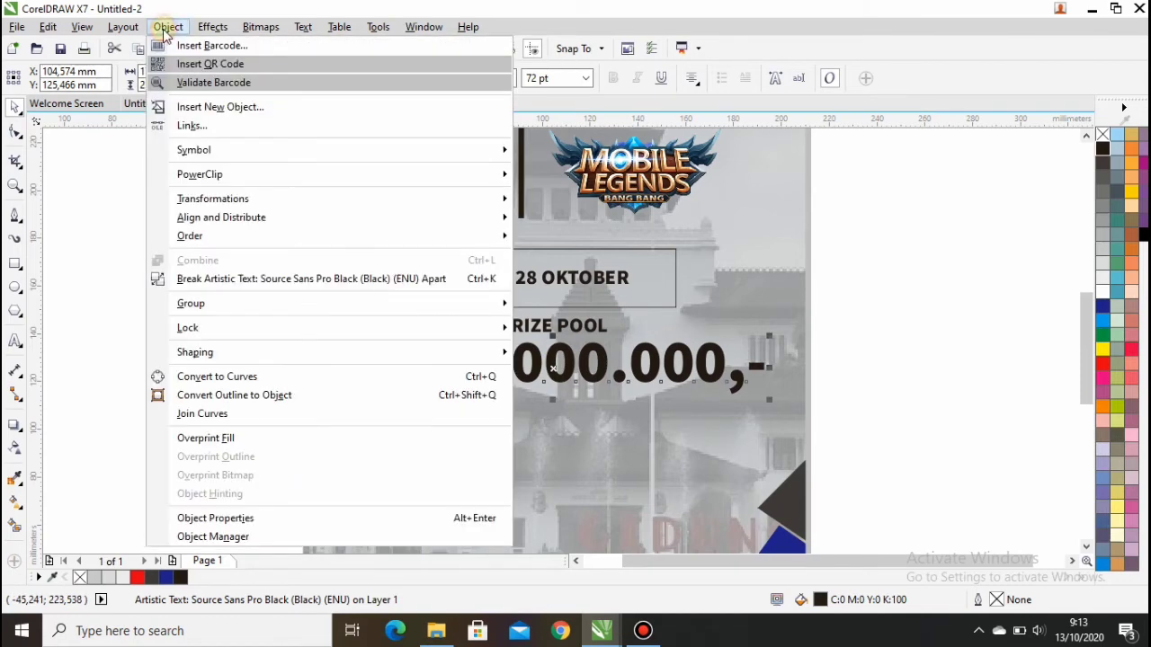
click(208, 279)
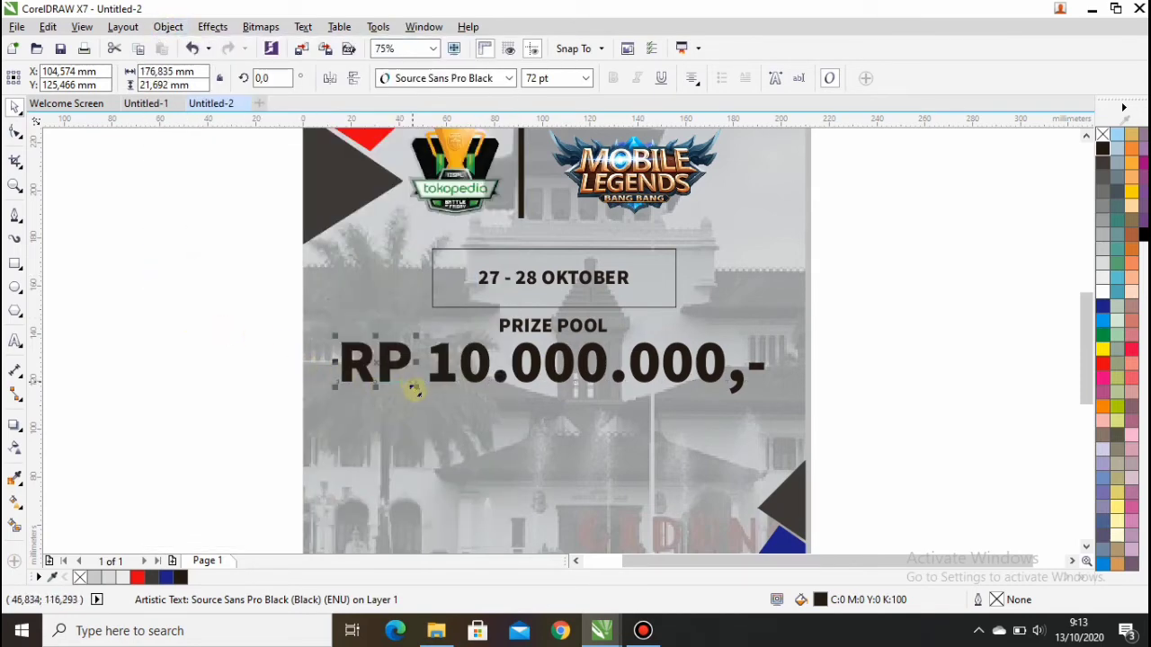
drag(412, 388, 409, 340)
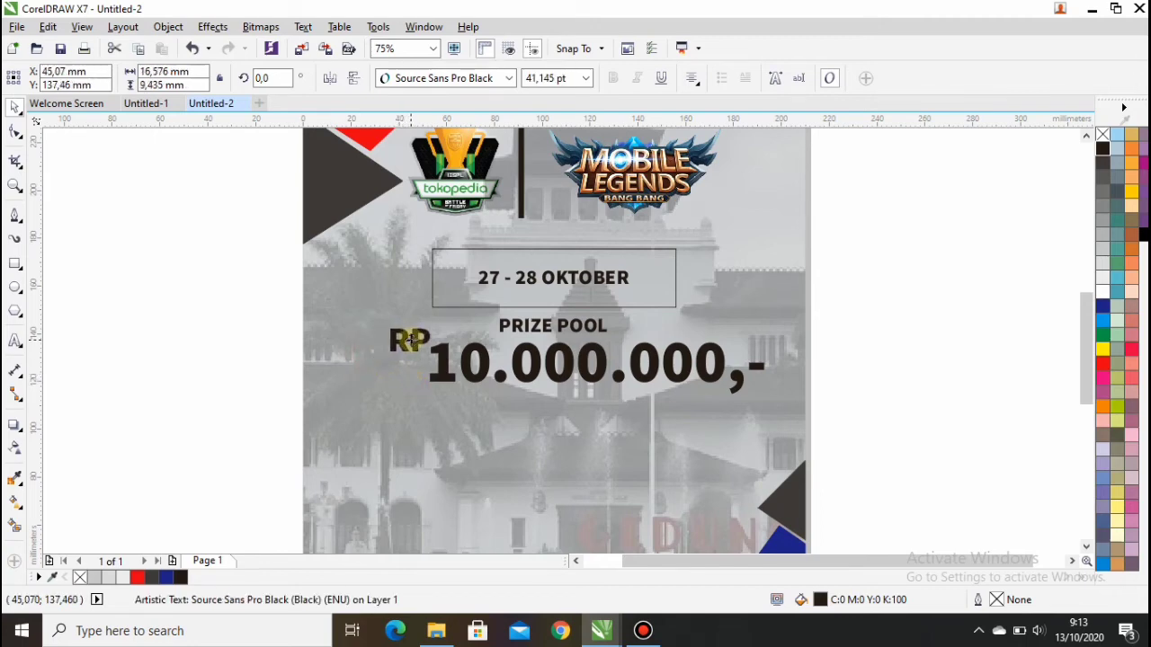
click(188, 355)
scroll(575, 323, down, 2)
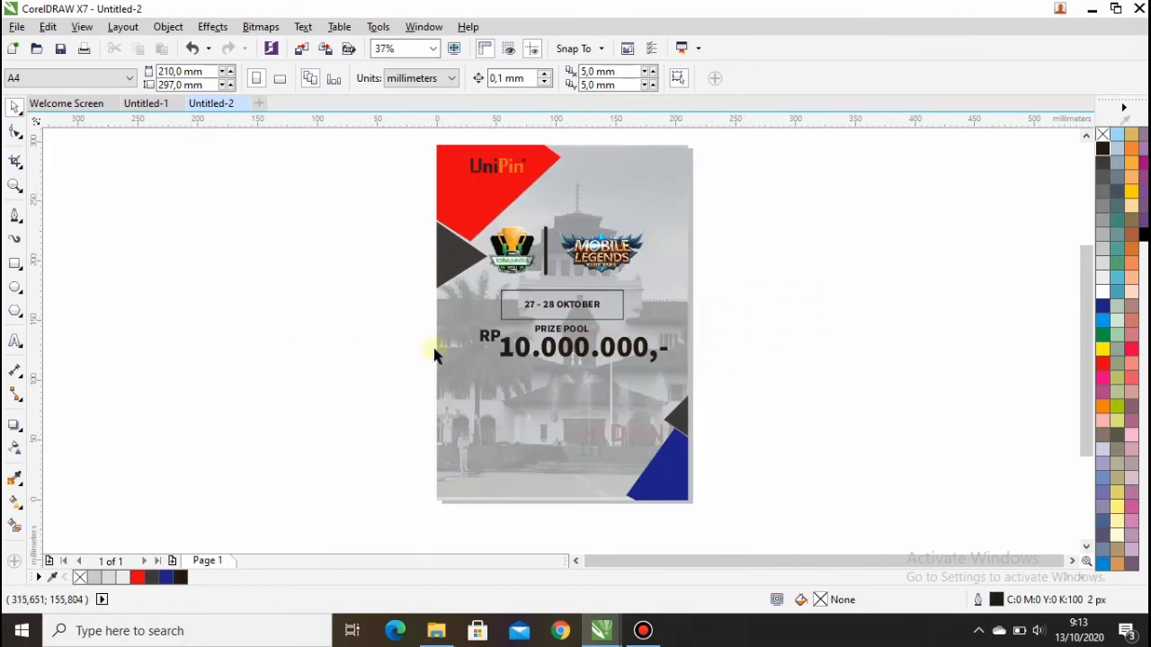
Step: Draw a horizontal line across the poster just below the prize amount
click(15, 216)
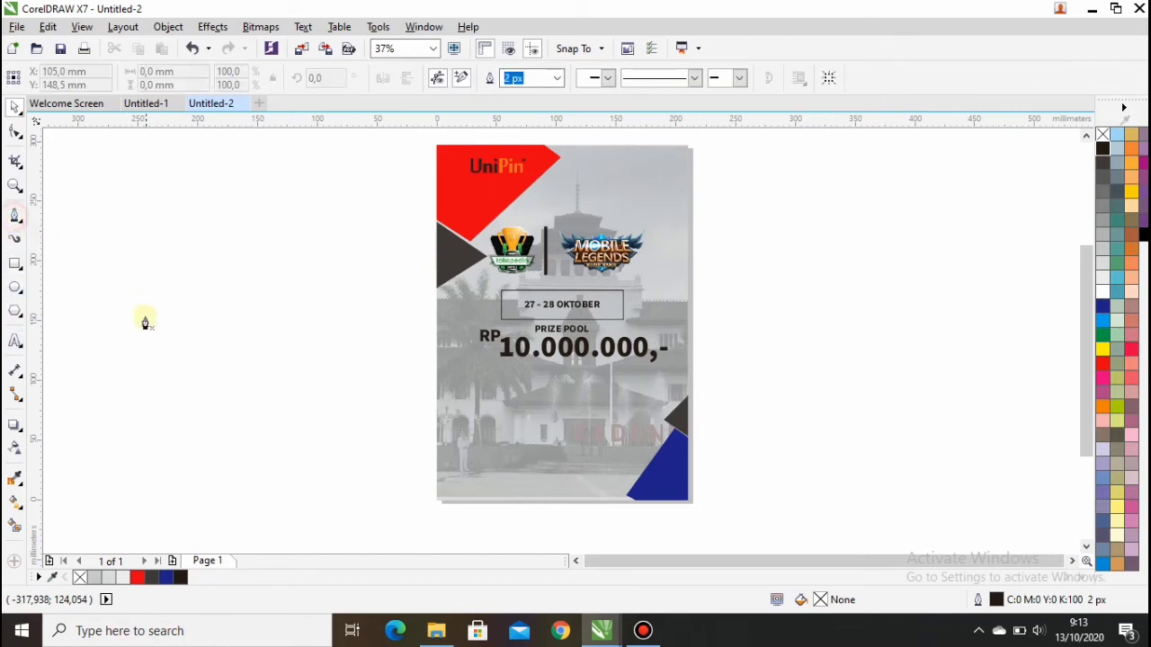
click(454, 386)
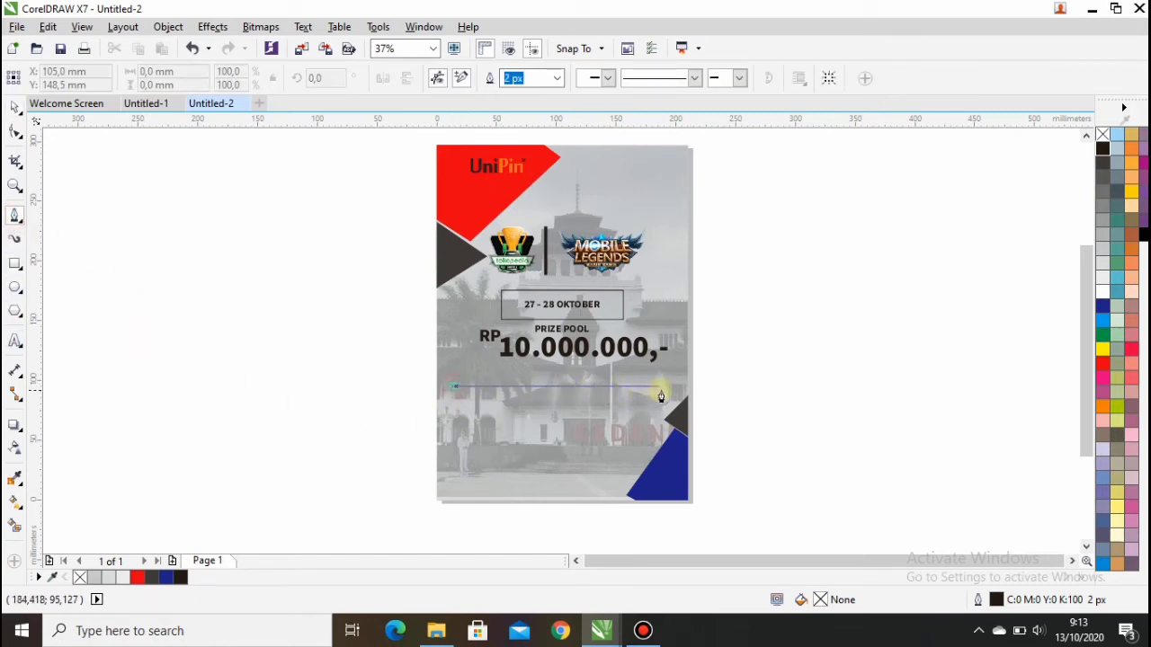
click(661, 391)
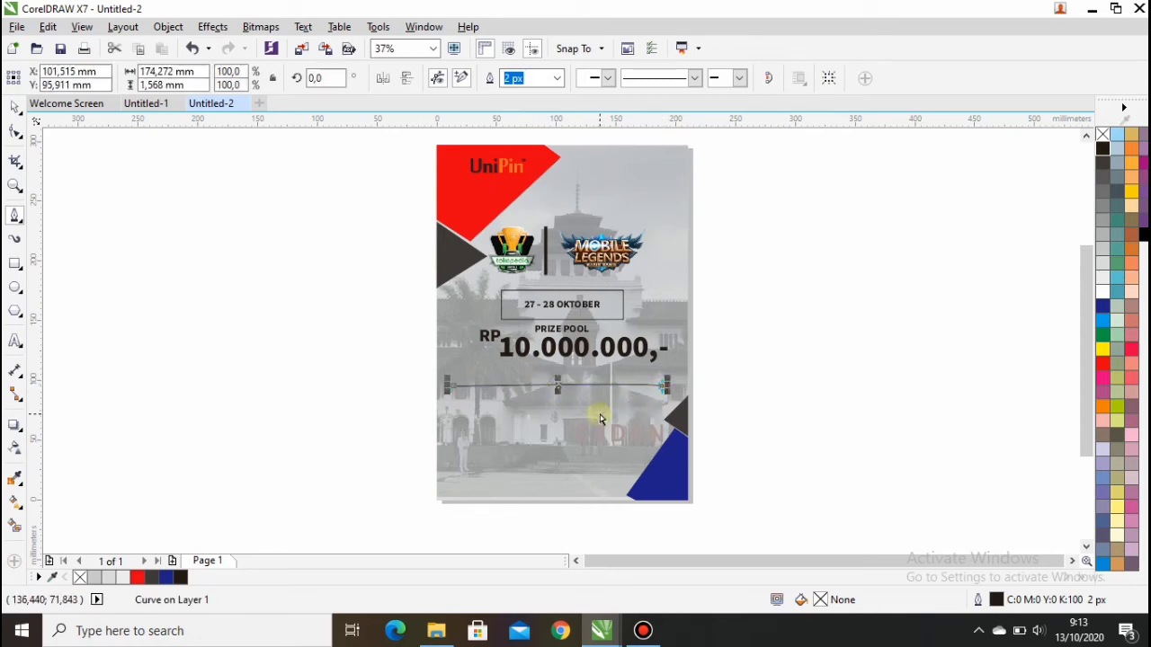
key(ctrl+z)
click(458, 378)
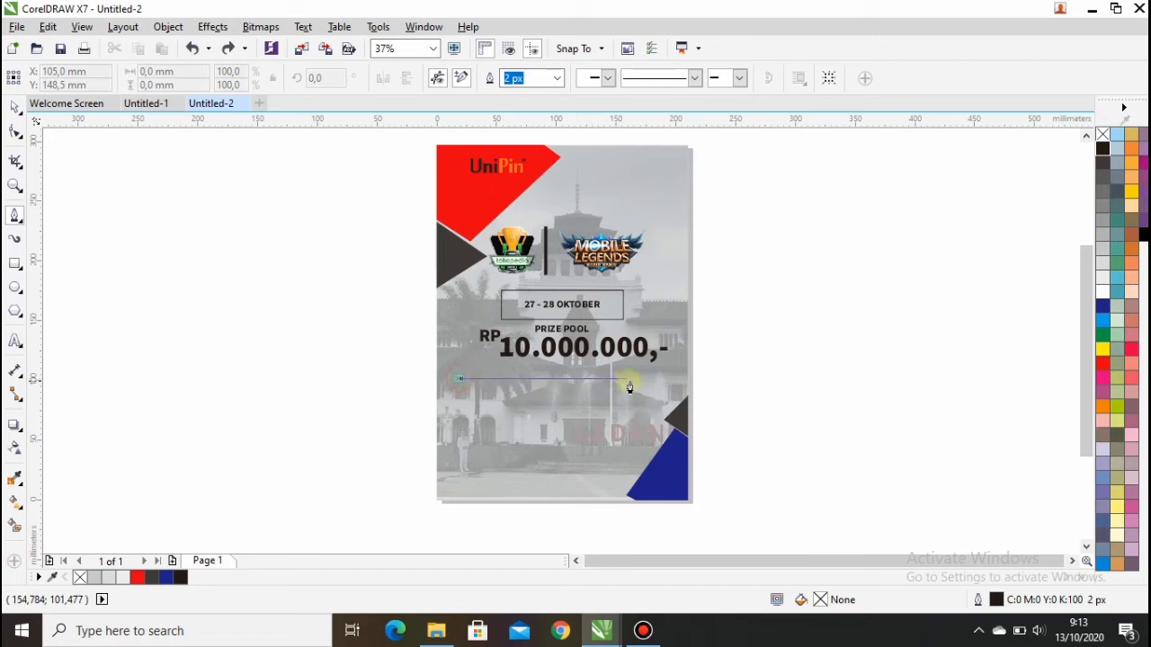
click(663, 381)
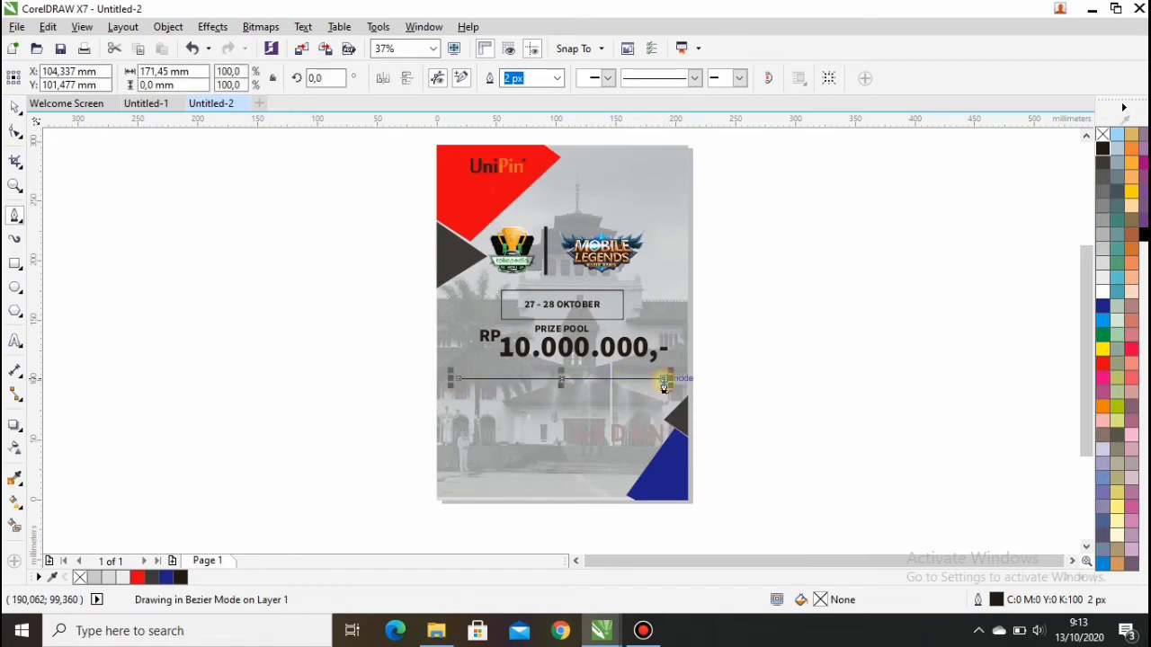
click(15, 109)
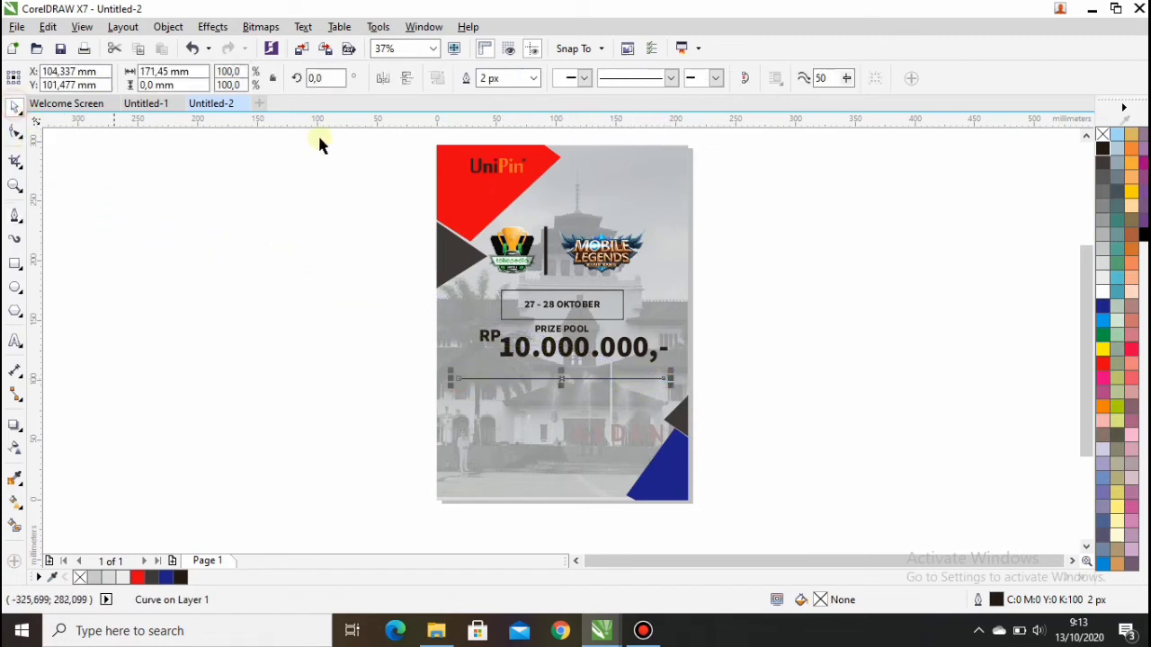
Step: Make the line 25 px thick, move it down and drop a parallel copy below it
click(533, 78)
click(521, 235)
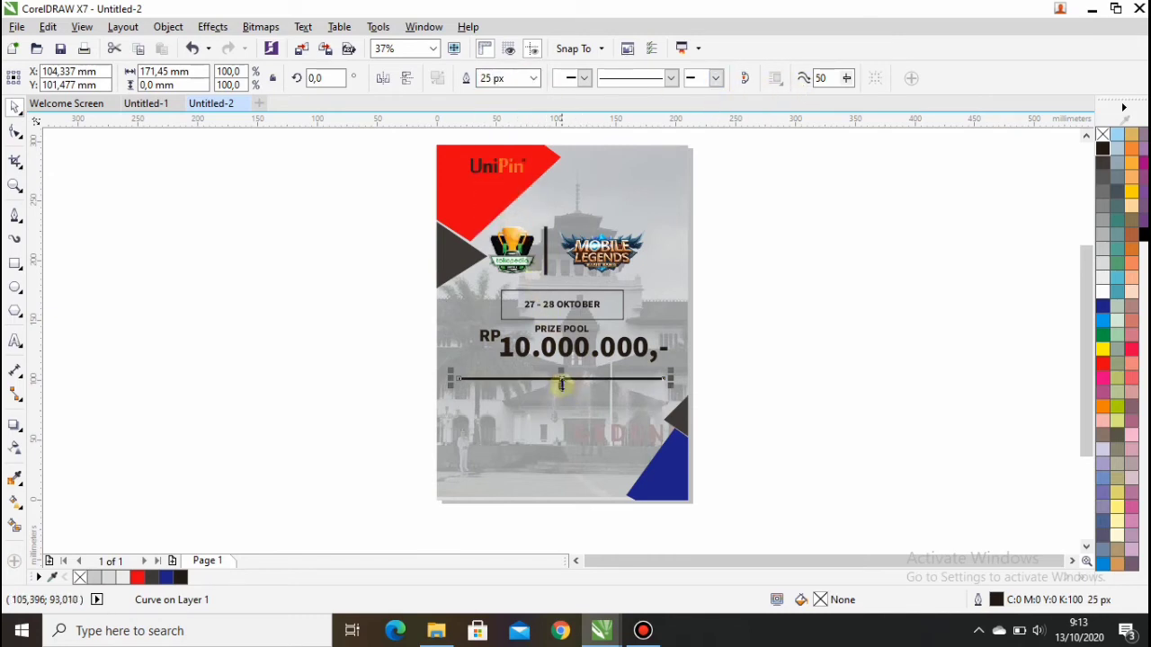
scroll(573, 372, up, 2)
drag(555, 370, 566, 429)
right_click(565, 429)
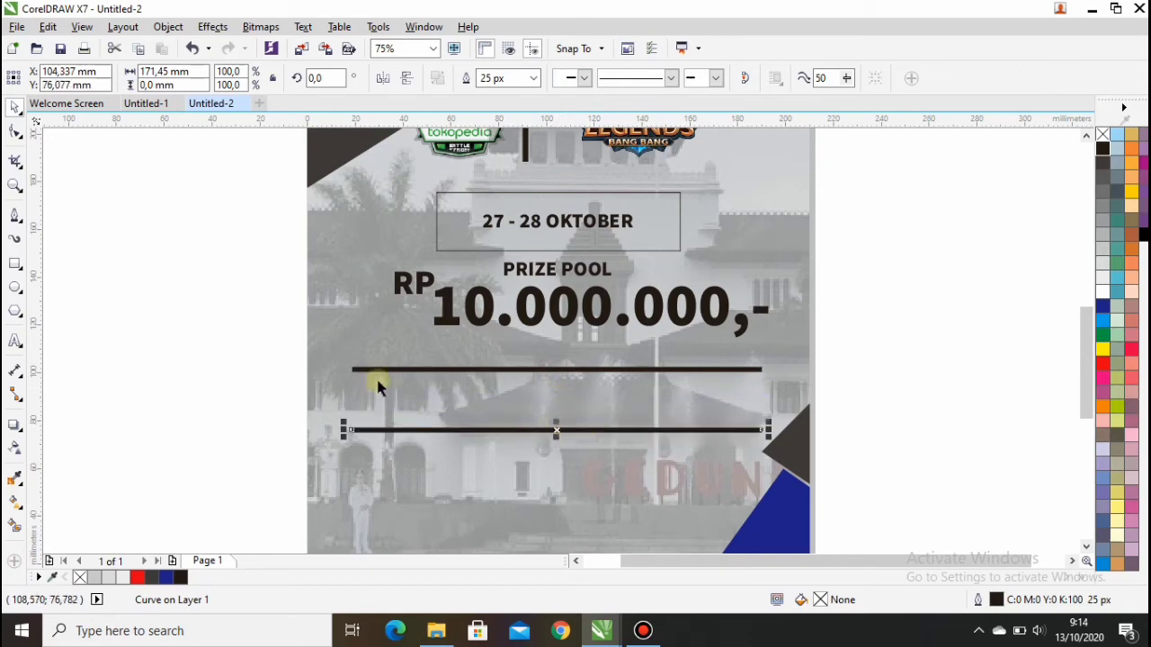
click(153, 311)
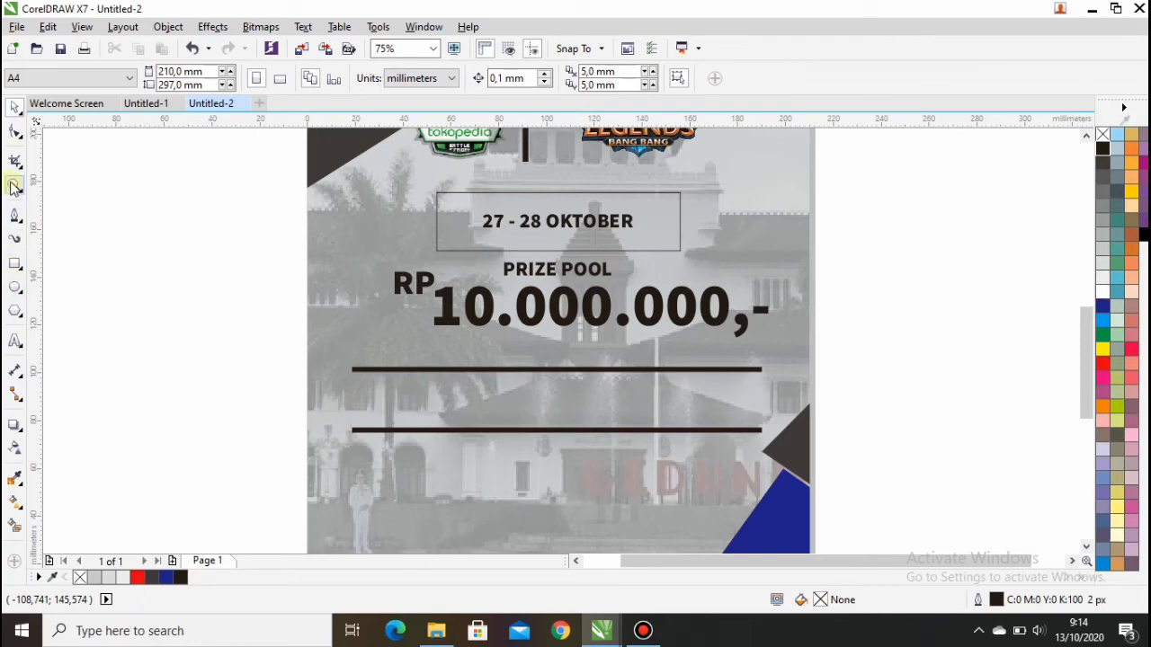
click(15, 342)
click(169, 305)
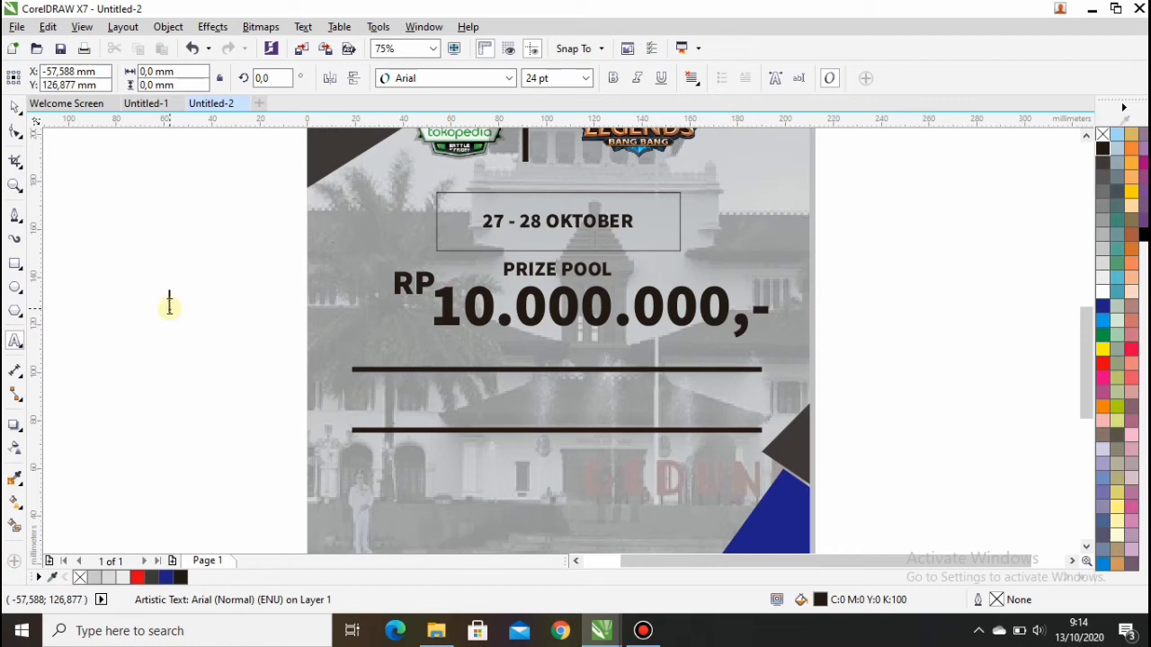
Step: Type SLOT 16, TGL AKHIR 25 OKTOBER and FREE 50 K texts on the pasteboard left of the page
click(169, 306)
text(SLOT)
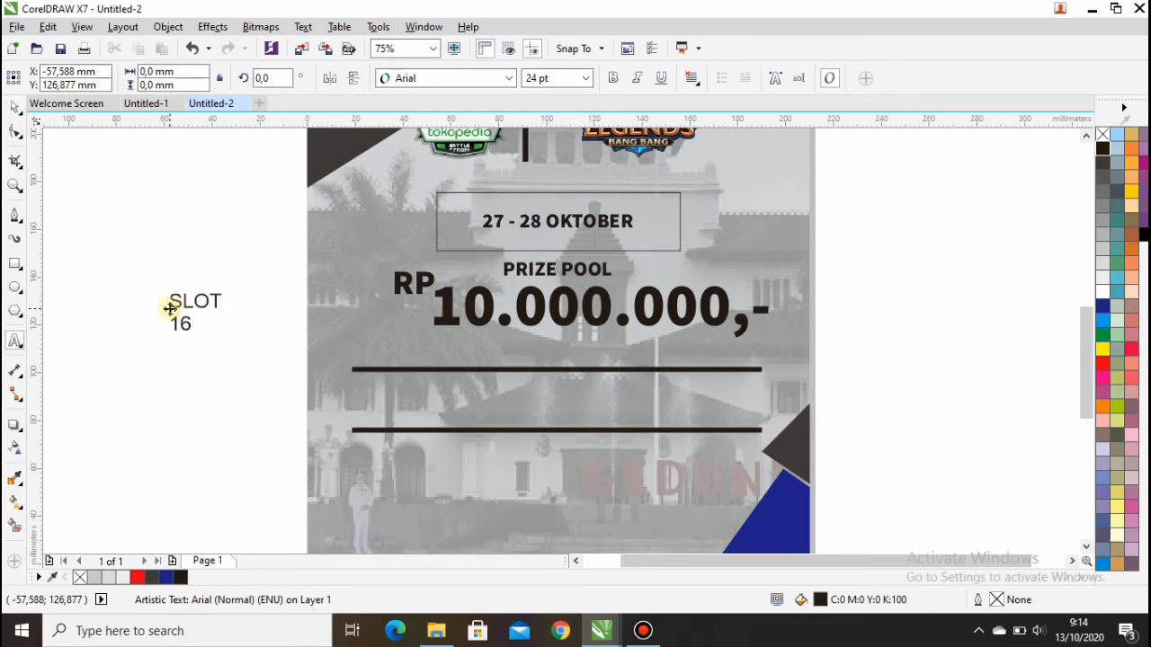
click(169, 243)
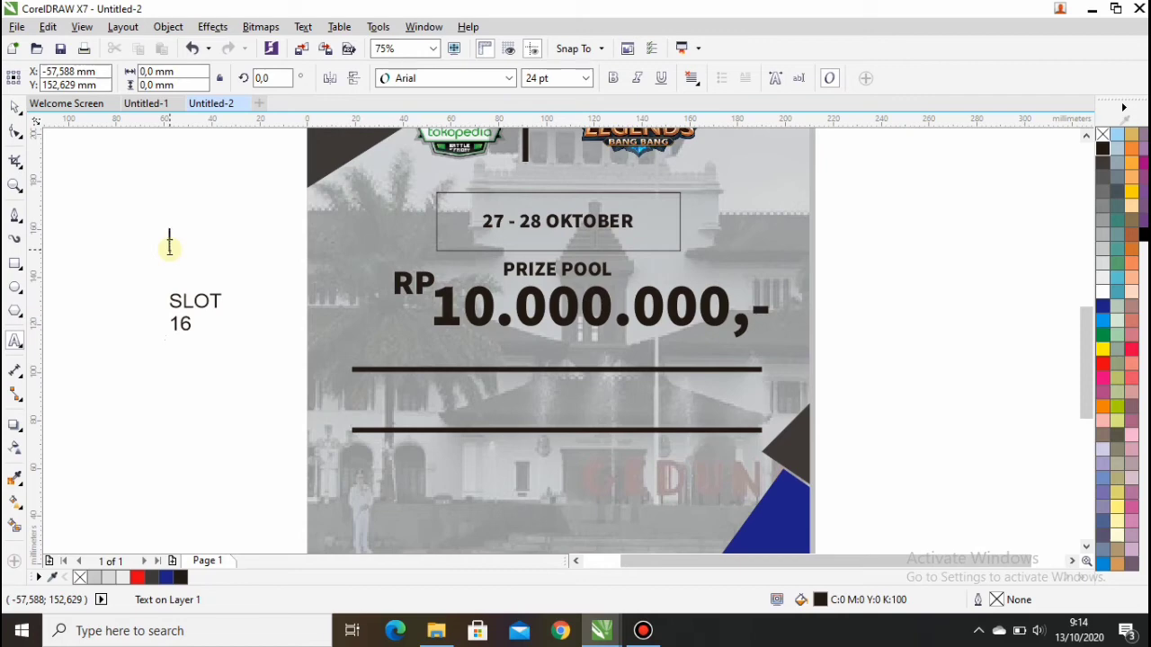
text(TGL AKHIR)
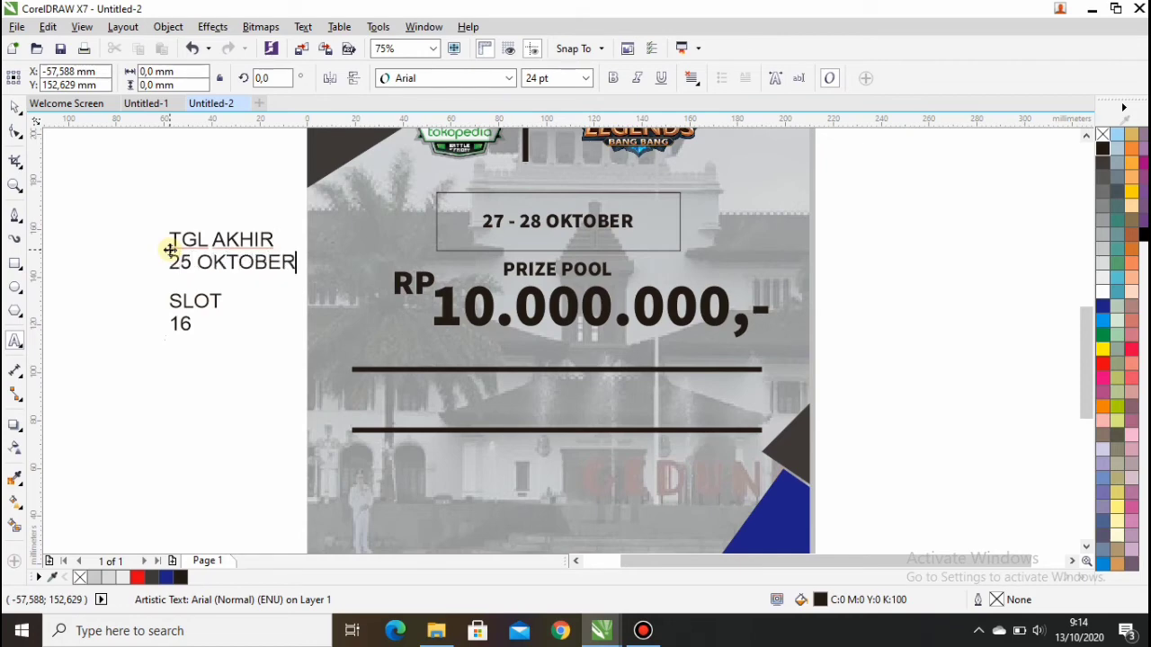
click(171, 250)
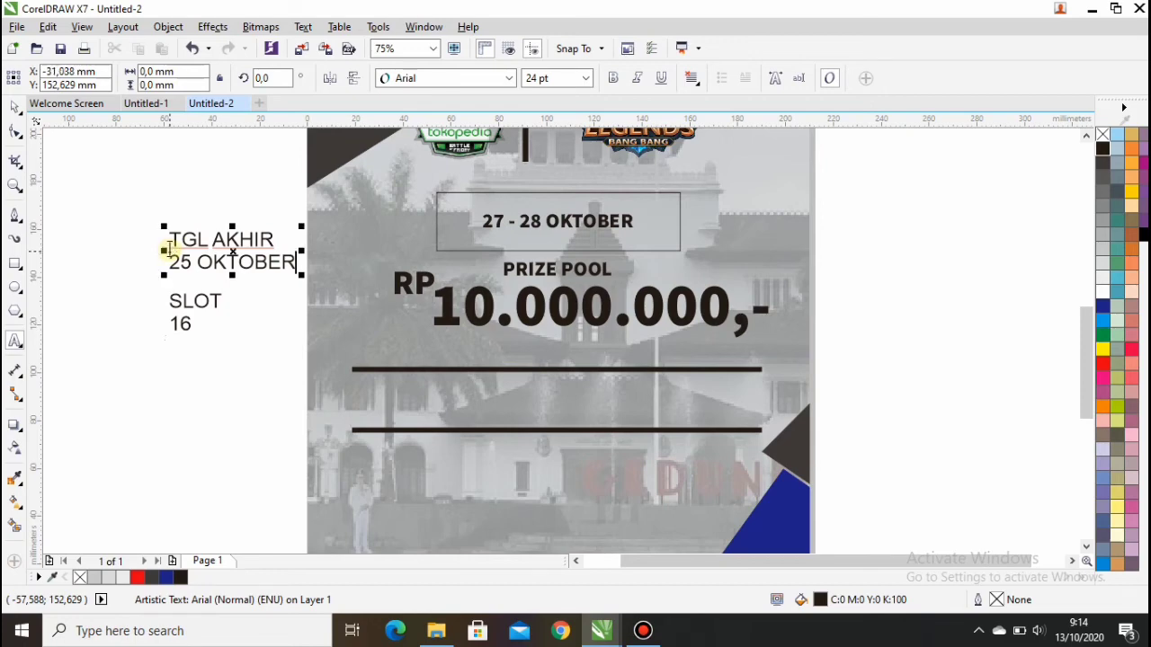
click(121, 363)
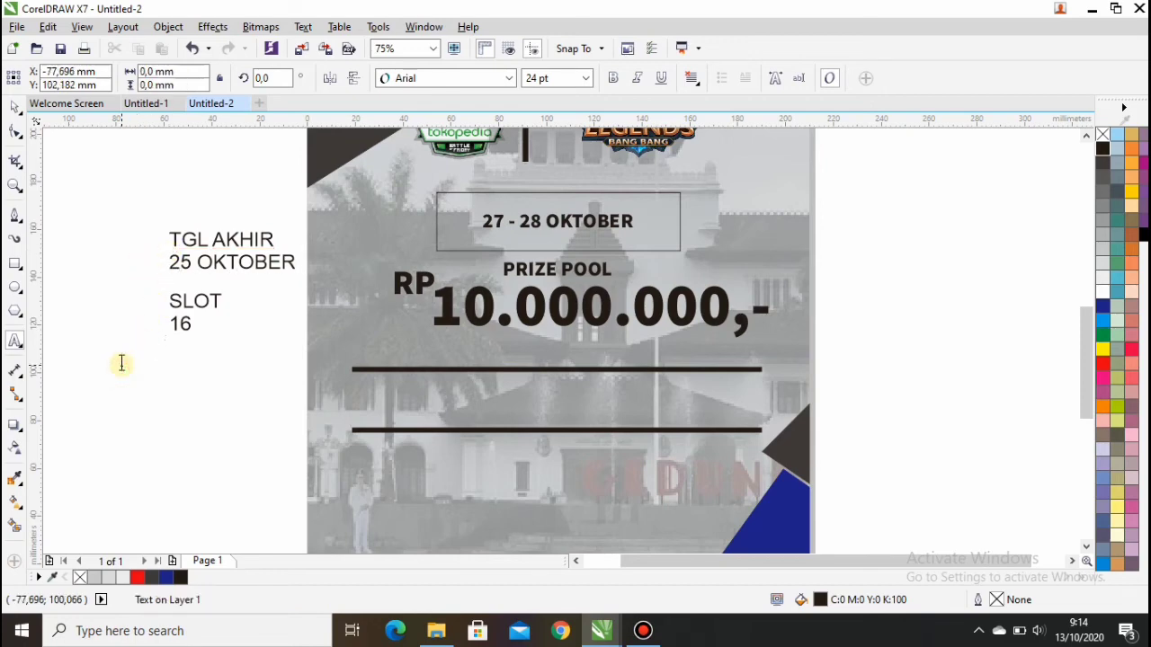
text(FREE)
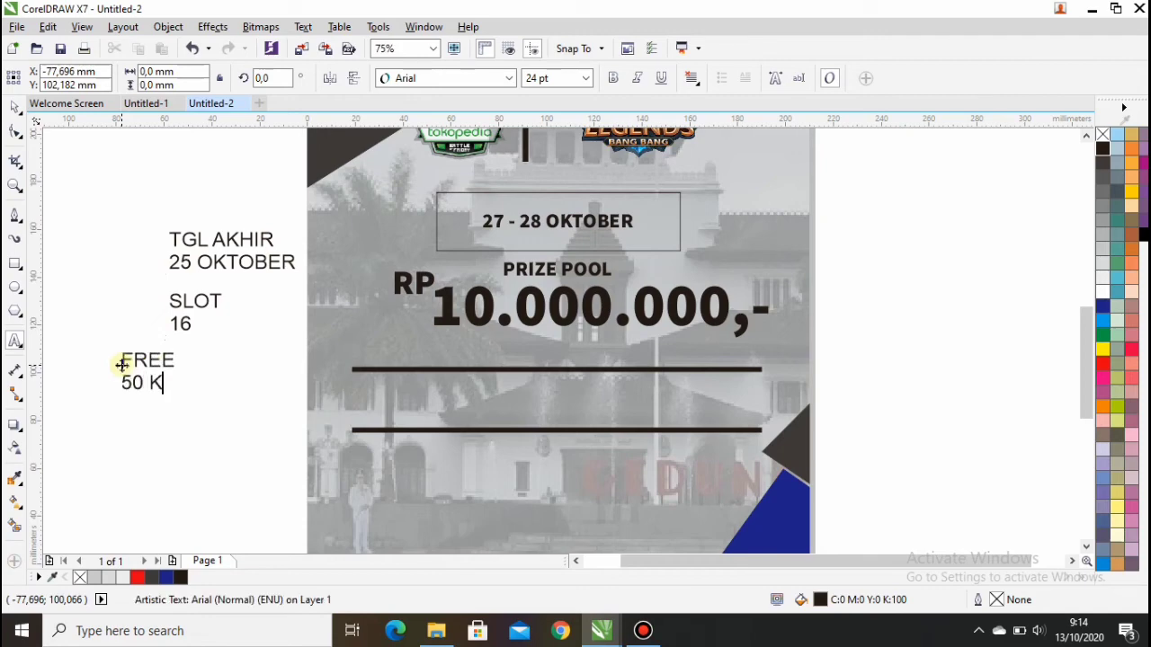
Step: Add the contact phone line and the SPONSOR BY : label on the pasteboard
click(110, 485)
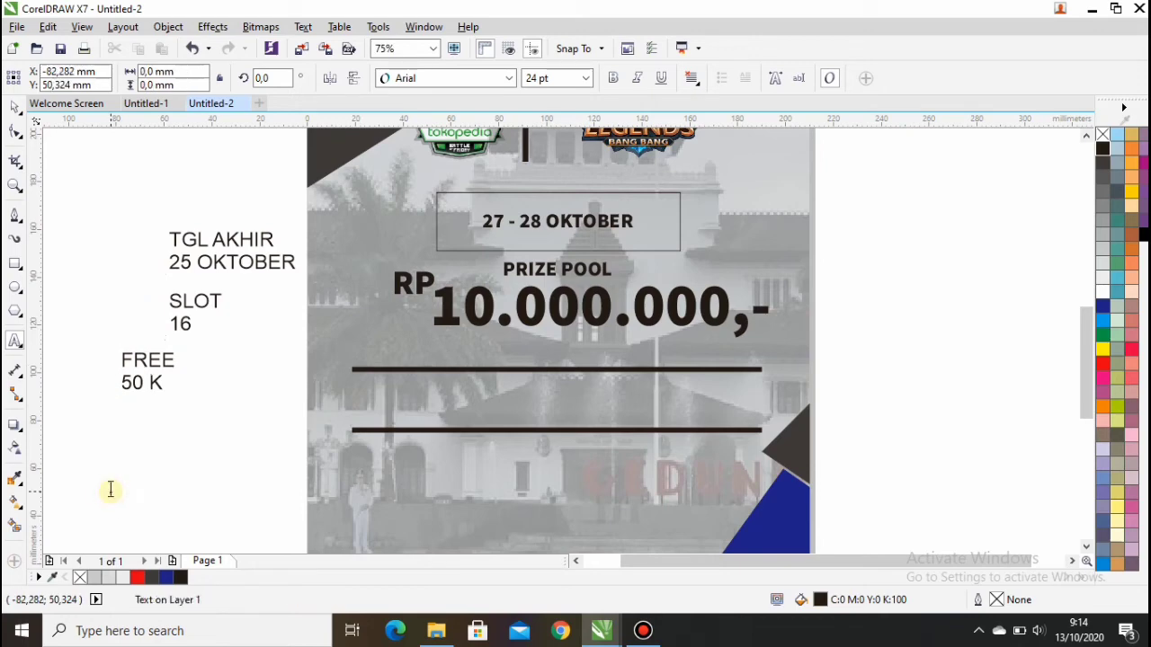
text(CP)
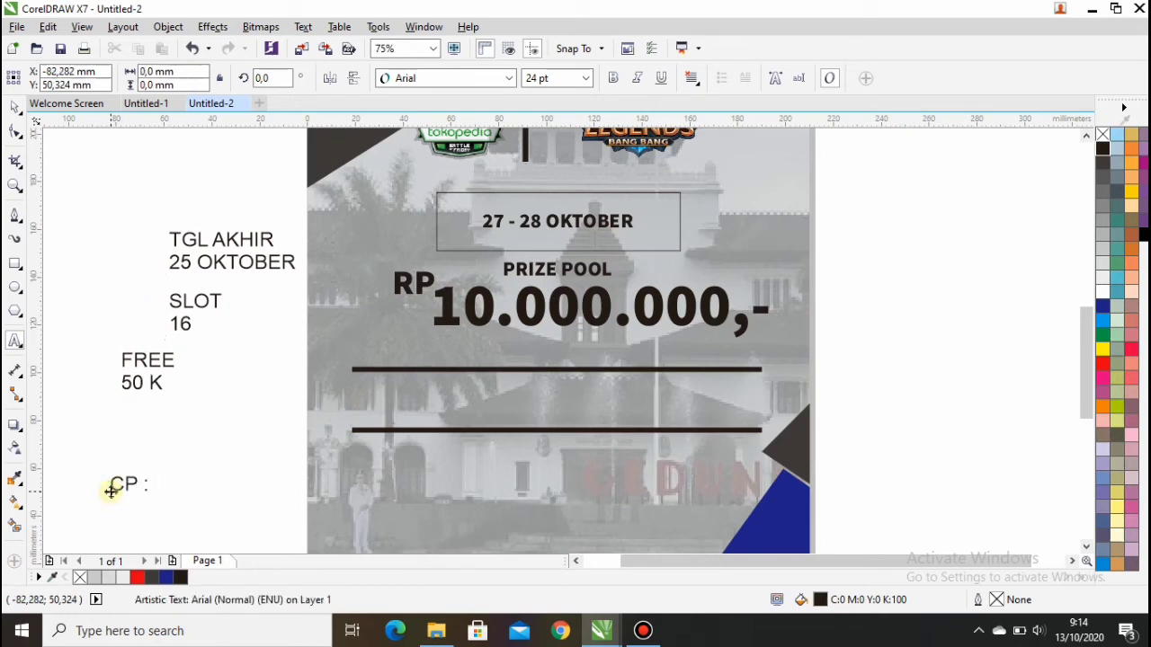
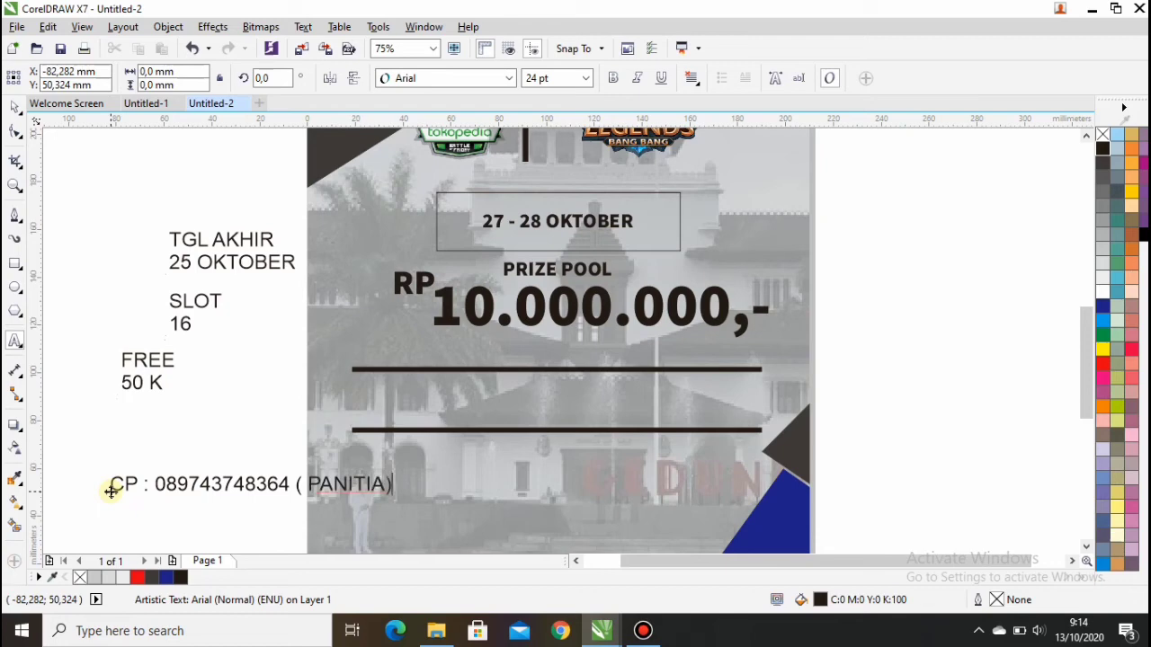
click(88, 172)
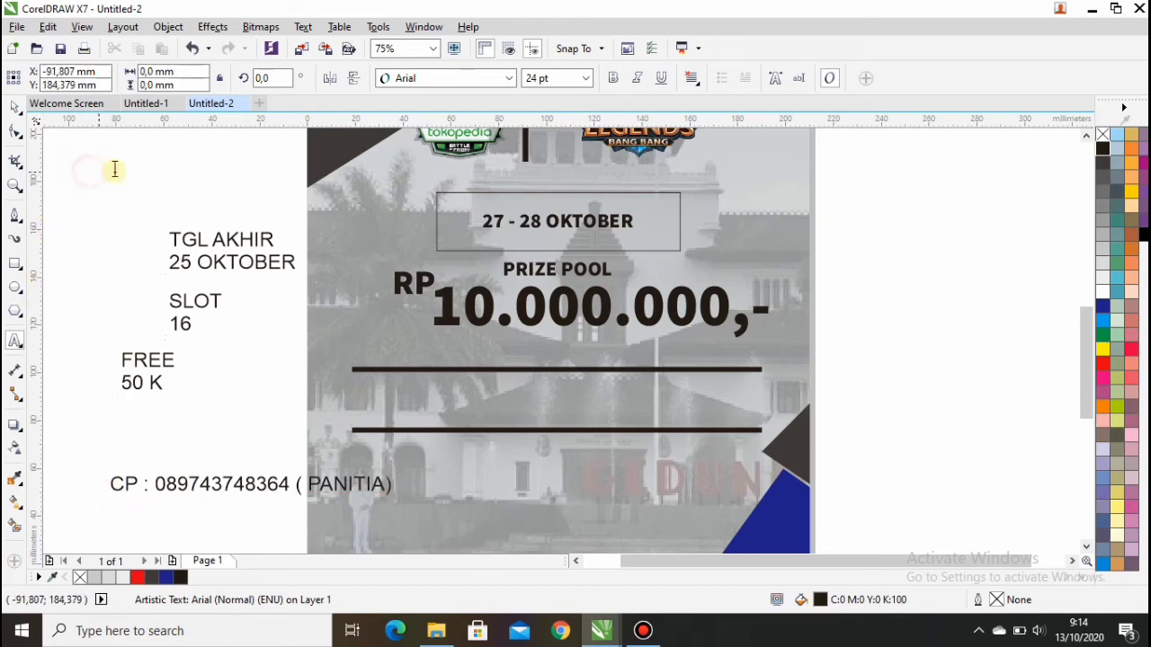
text(SPONSOR BY :)
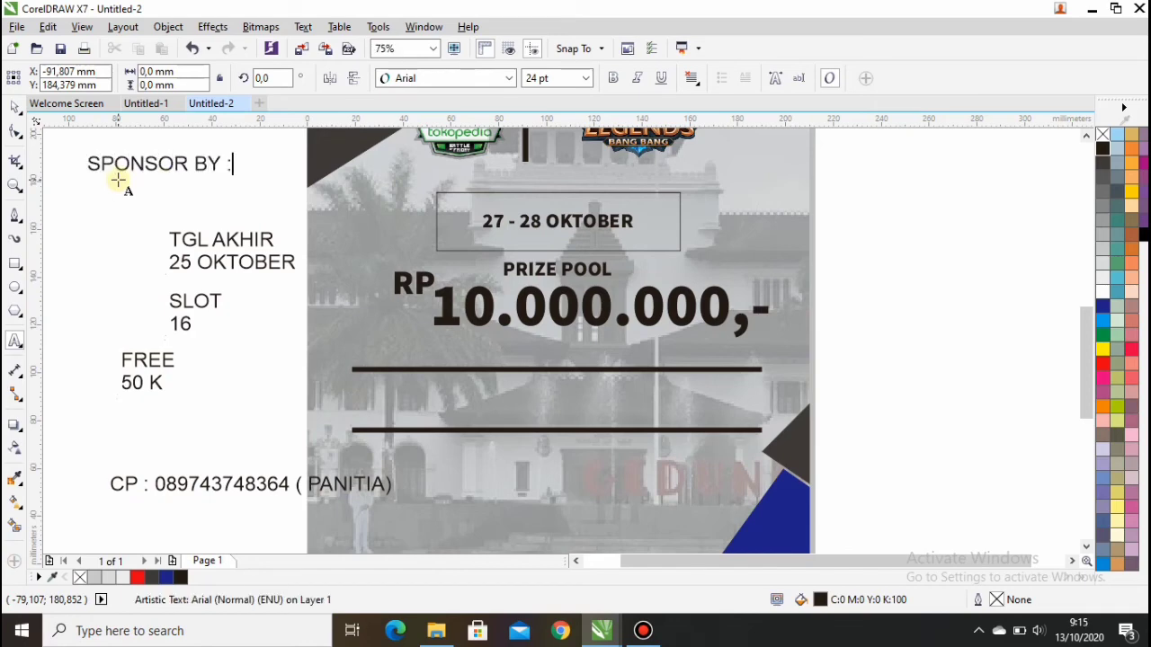
click(15, 106)
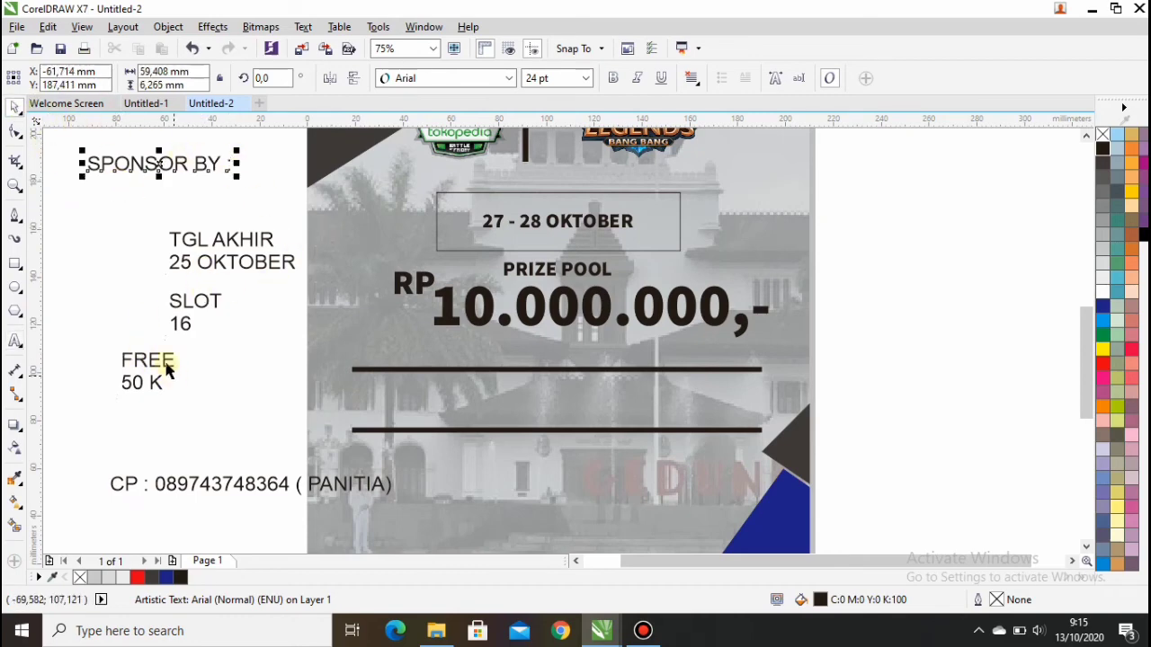
Step: Centre-align SLOT 16 in Source Sans Pro Black and place it between the black lines
drag(139, 275, 262, 349)
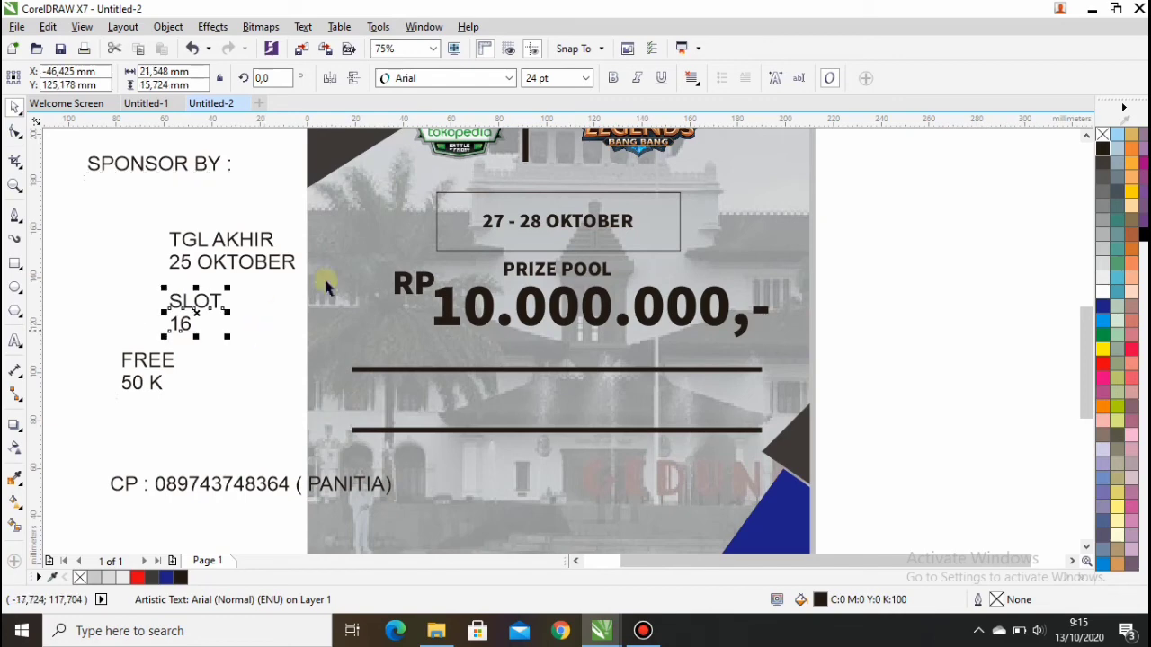
click(691, 79)
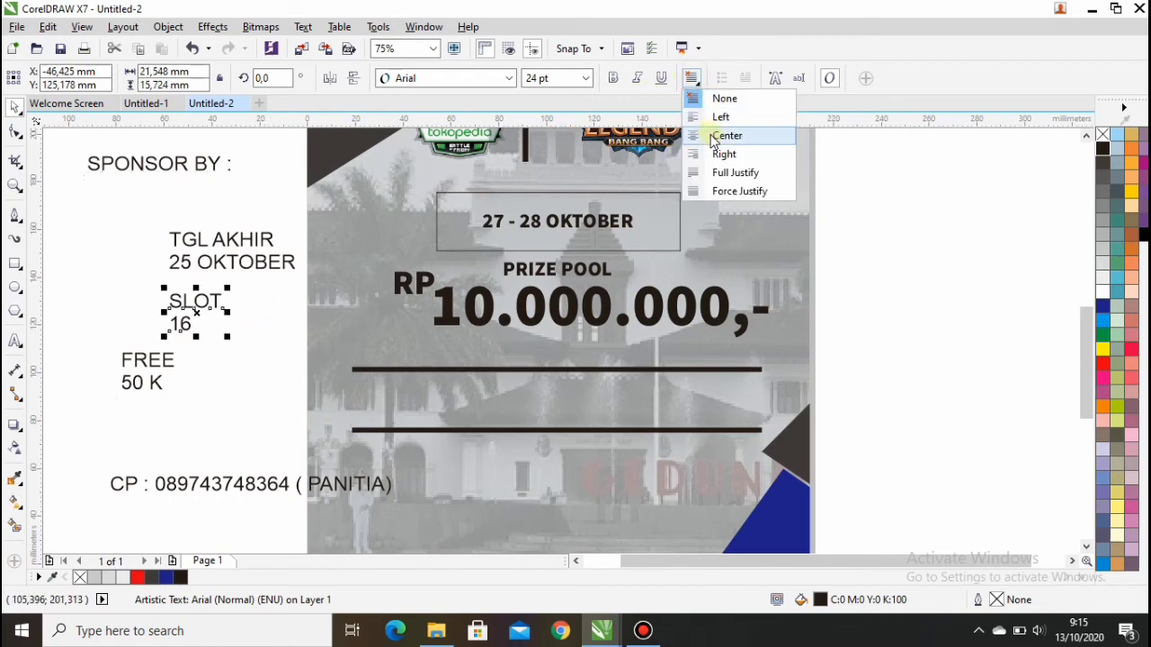
click(711, 136)
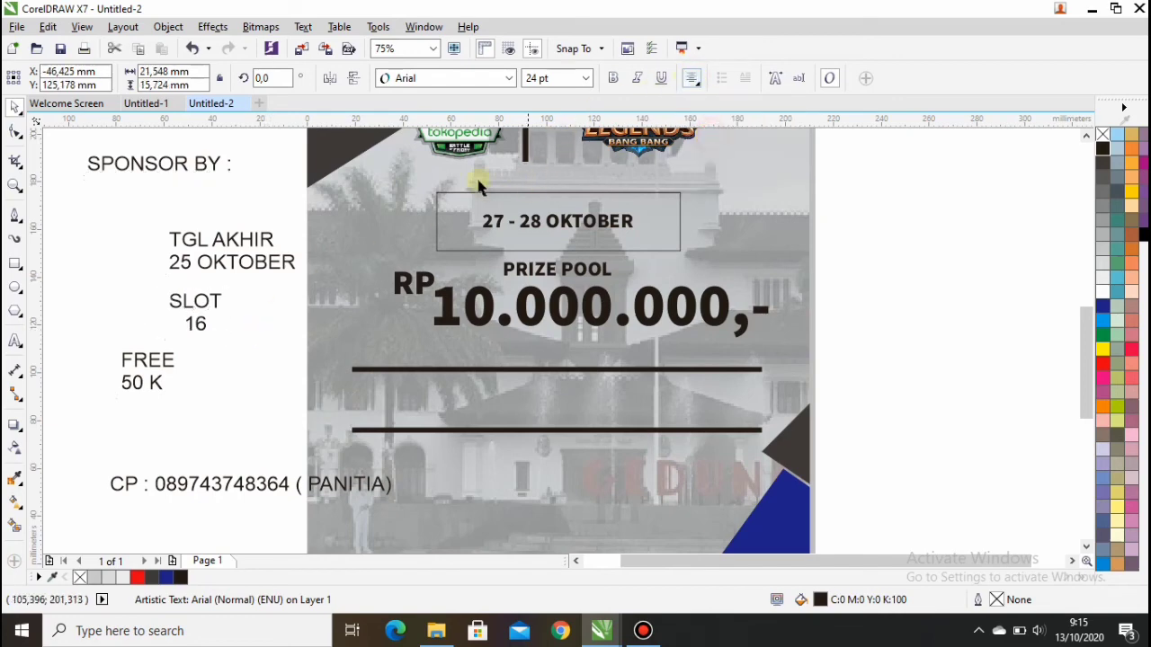
click(509, 80)
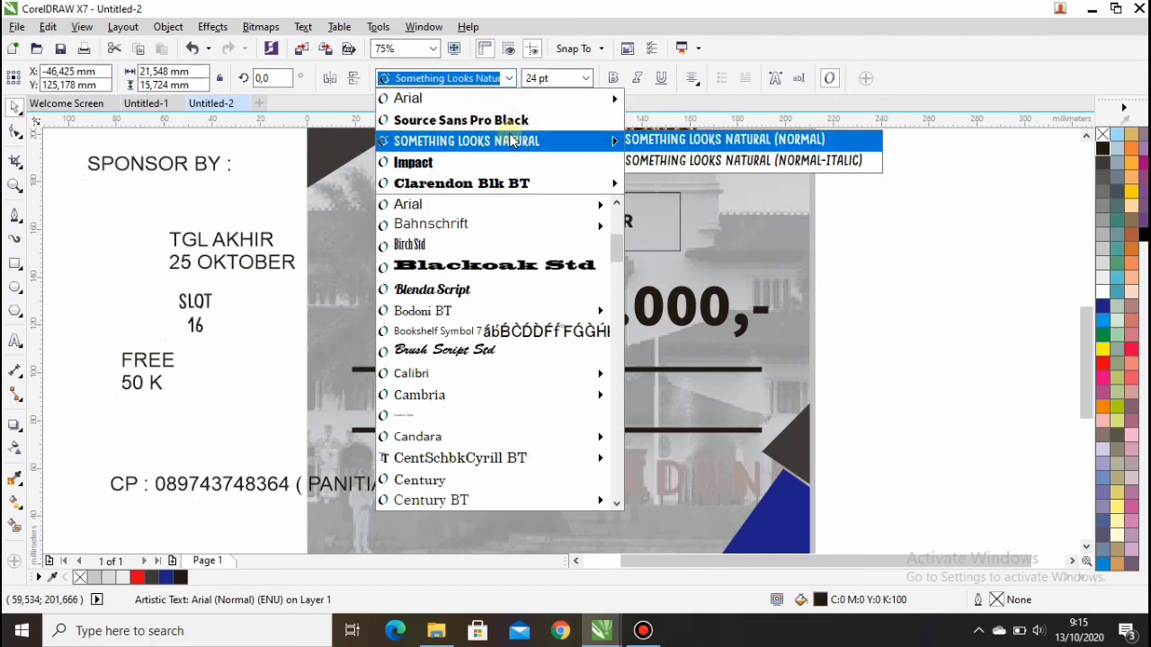
click(509, 134)
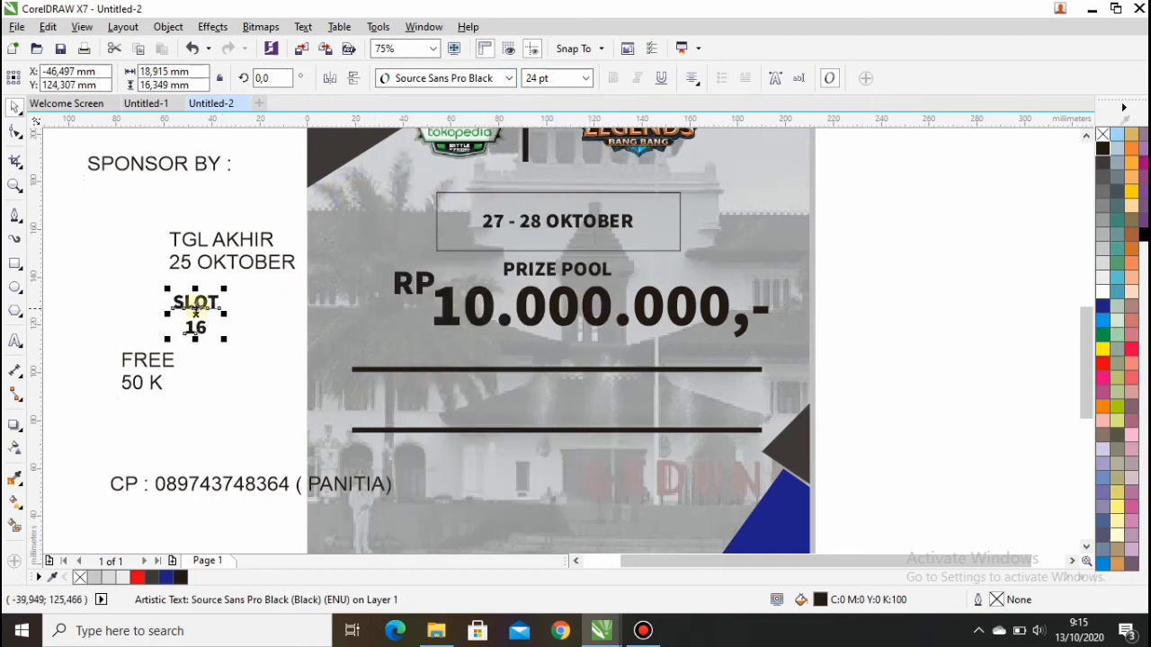
drag(192, 319, 410, 411)
Step: Set TGL AKHIR 25 OKTOBER in Source Sans Pro Black and place it beside SLOT 16
drag(141, 216, 308, 282)
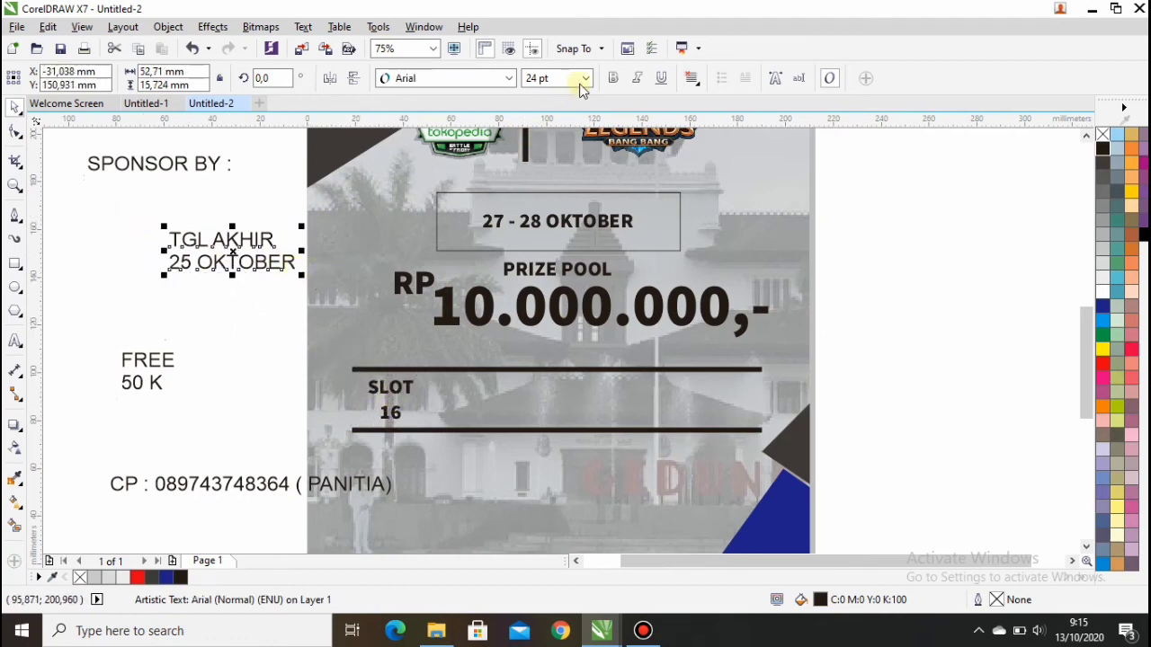
click(506, 78)
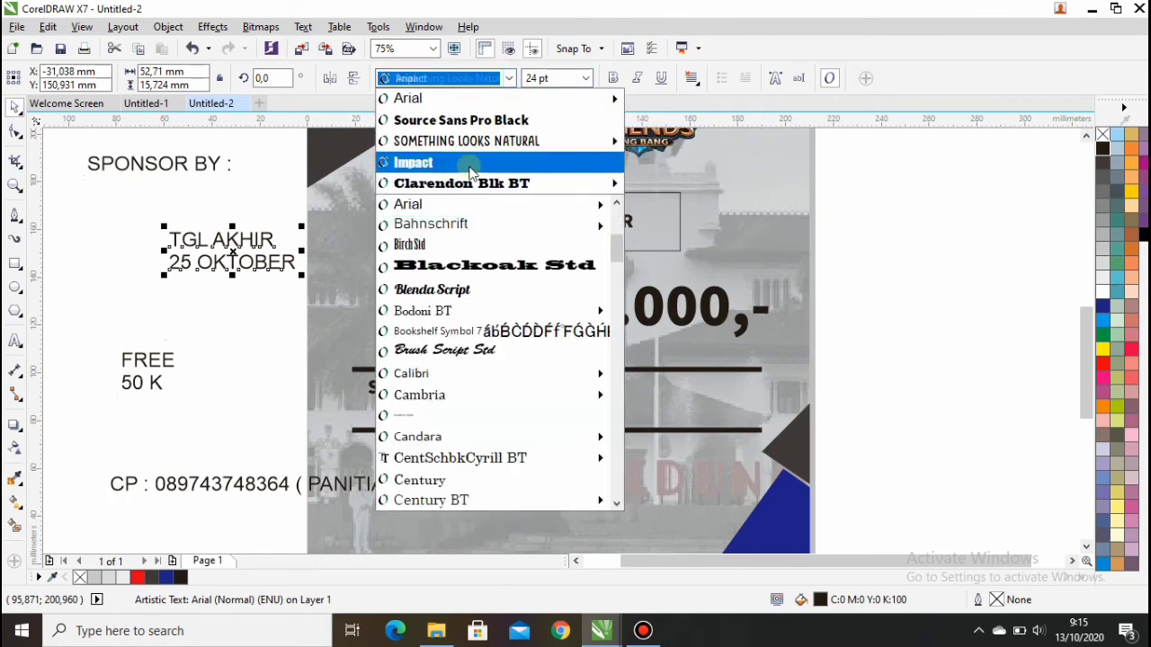
click(459, 118)
drag(224, 253, 536, 400)
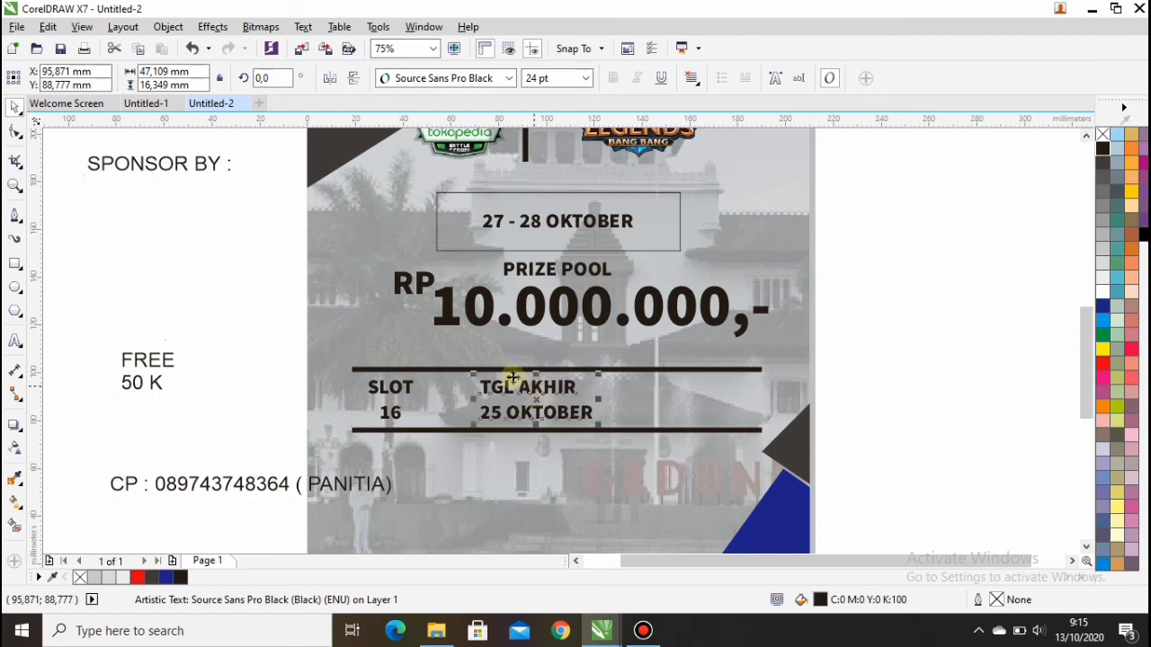
Step: Centre-align FREE 50 K in Source Sans Pro Black at the right end of the info band
drag(112, 346, 198, 404)
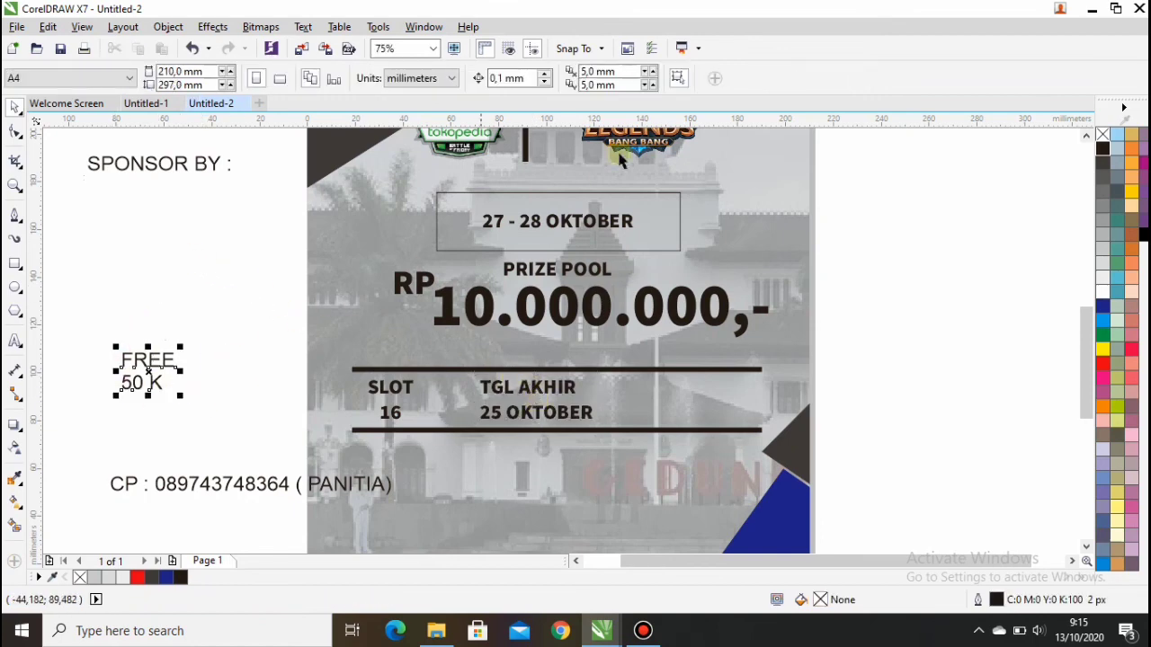
click(691, 79)
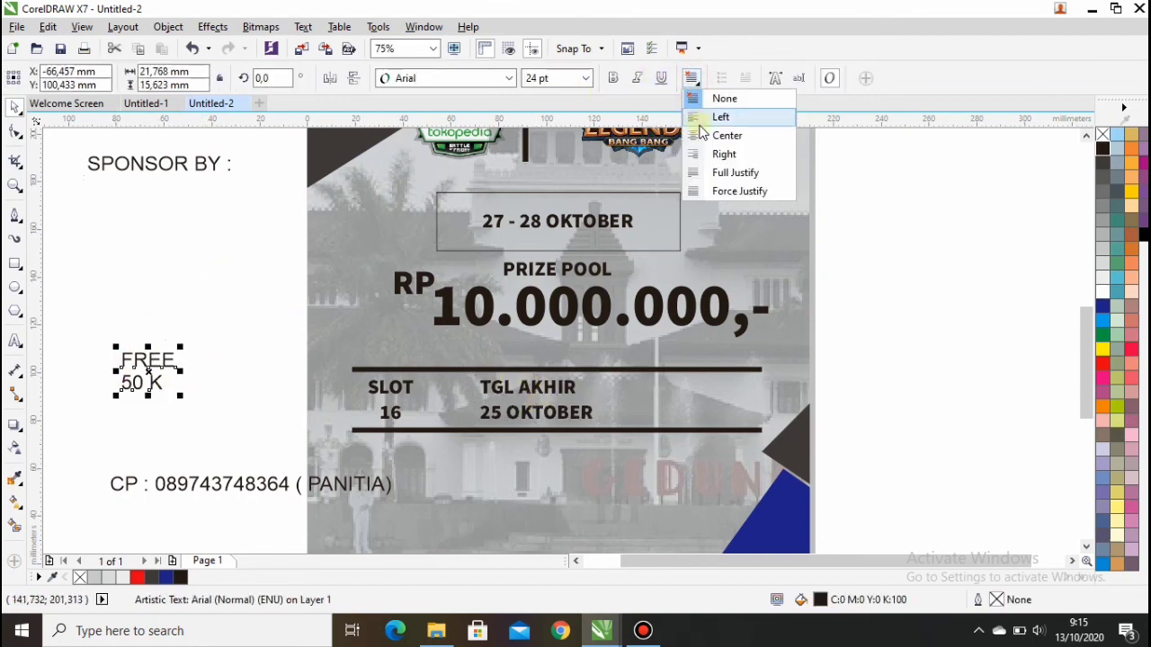
click(726, 135)
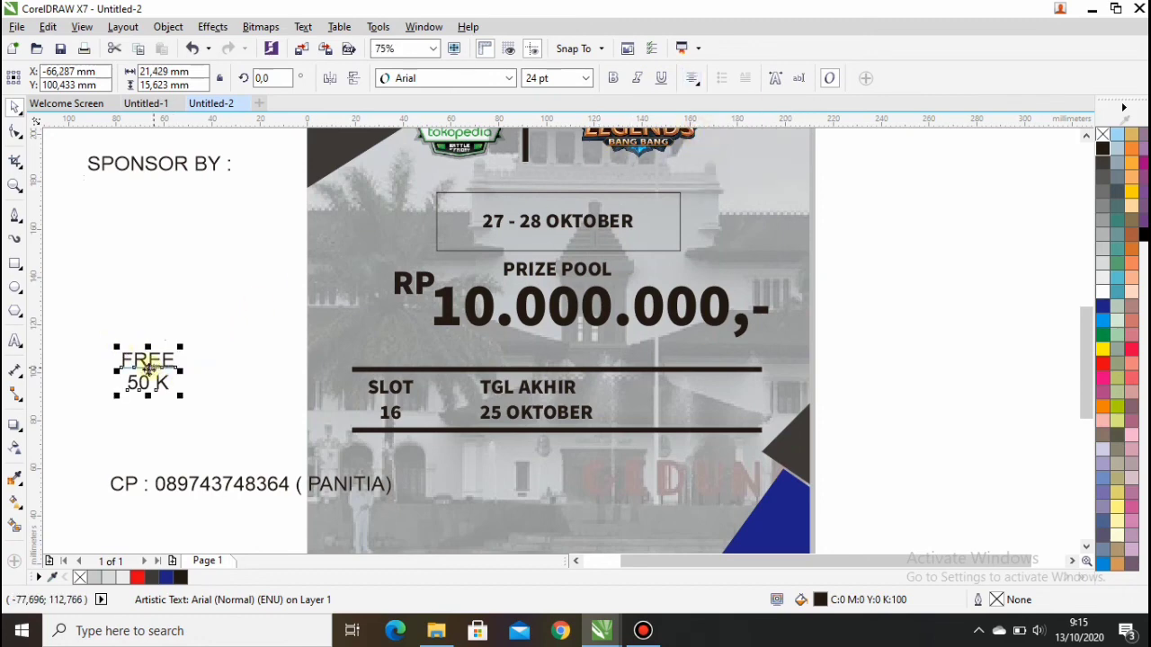
click(508, 78)
click(488, 121)
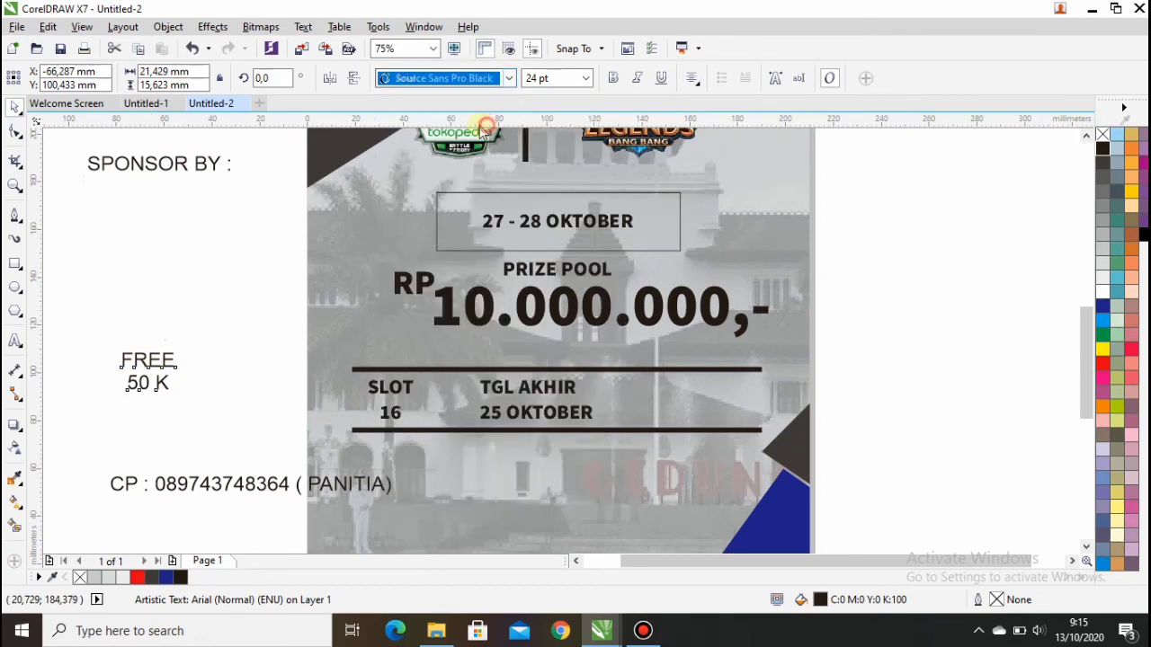
drag(155, 370, 714, 402)
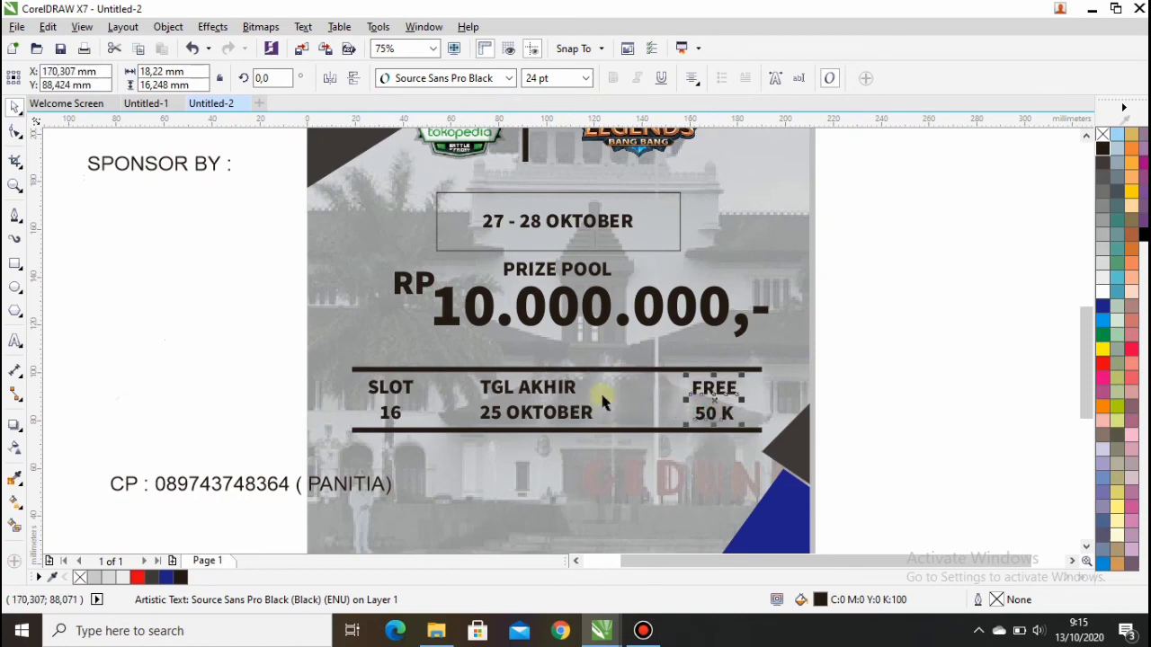
Step: Recentre the deadline text, then set the contact line in Source Sans Pro Black below the band
key(Escape)
click(524, 395)
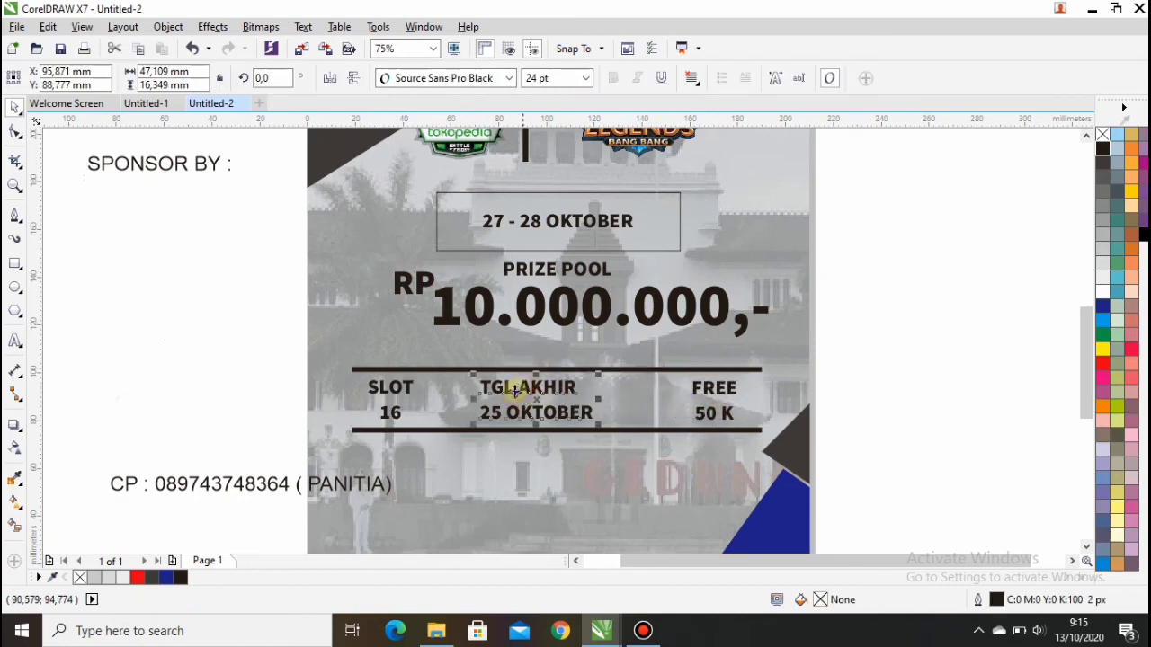
drag(535, 401, 552, 400)
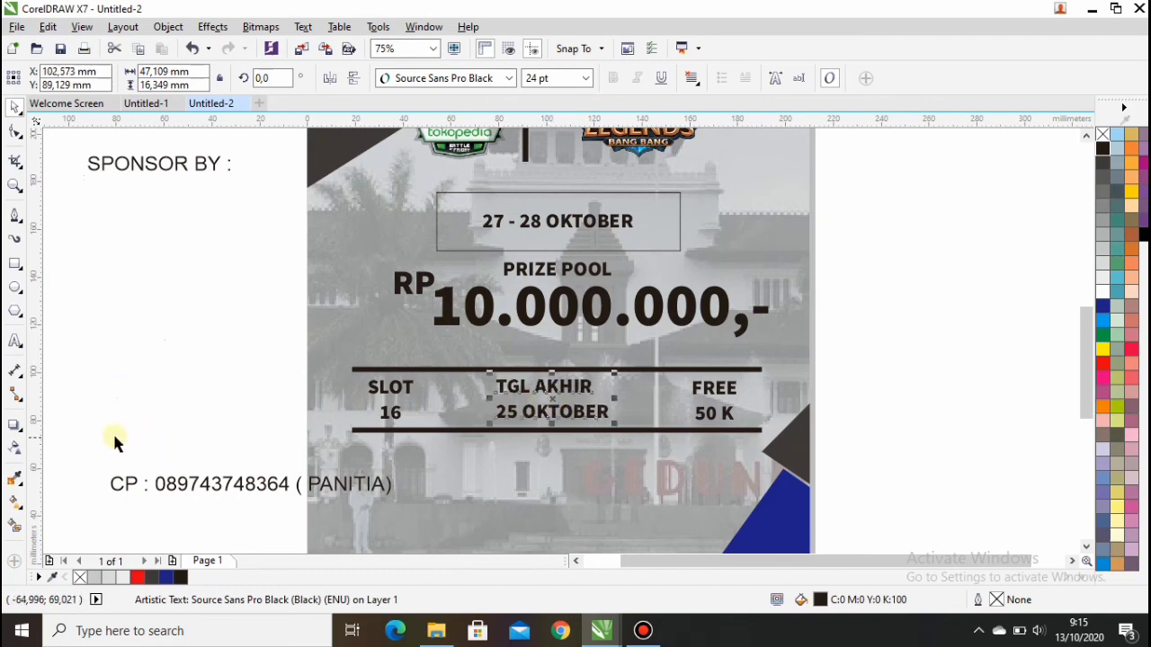
drag(94, 454, 404, 511)
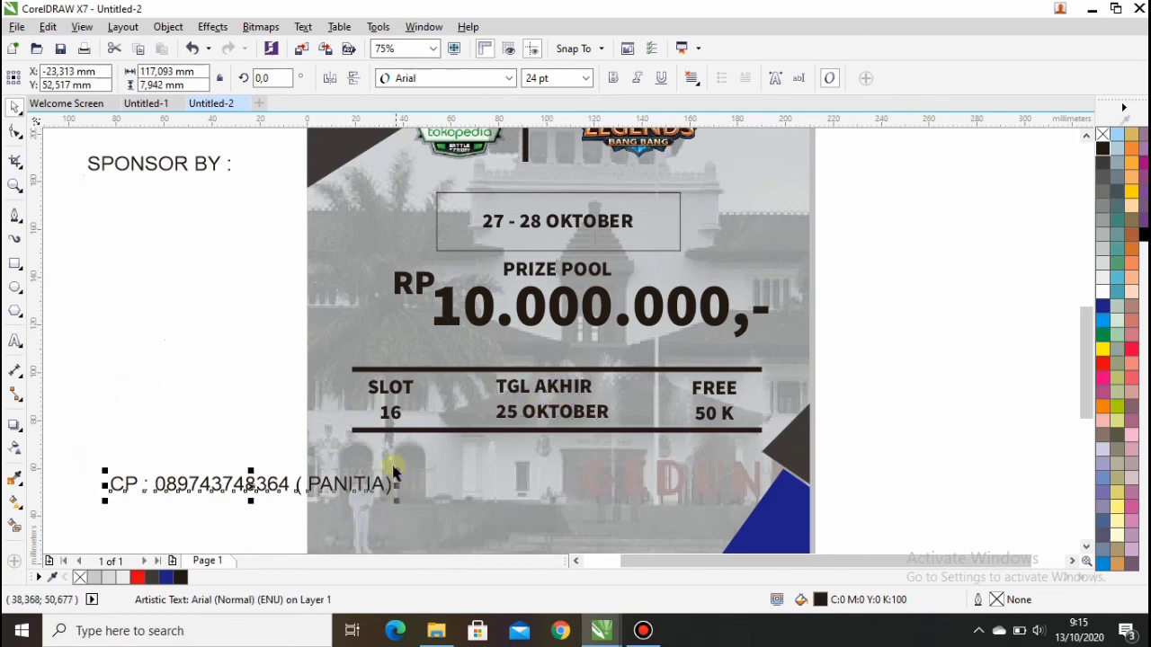
click(509, 79)
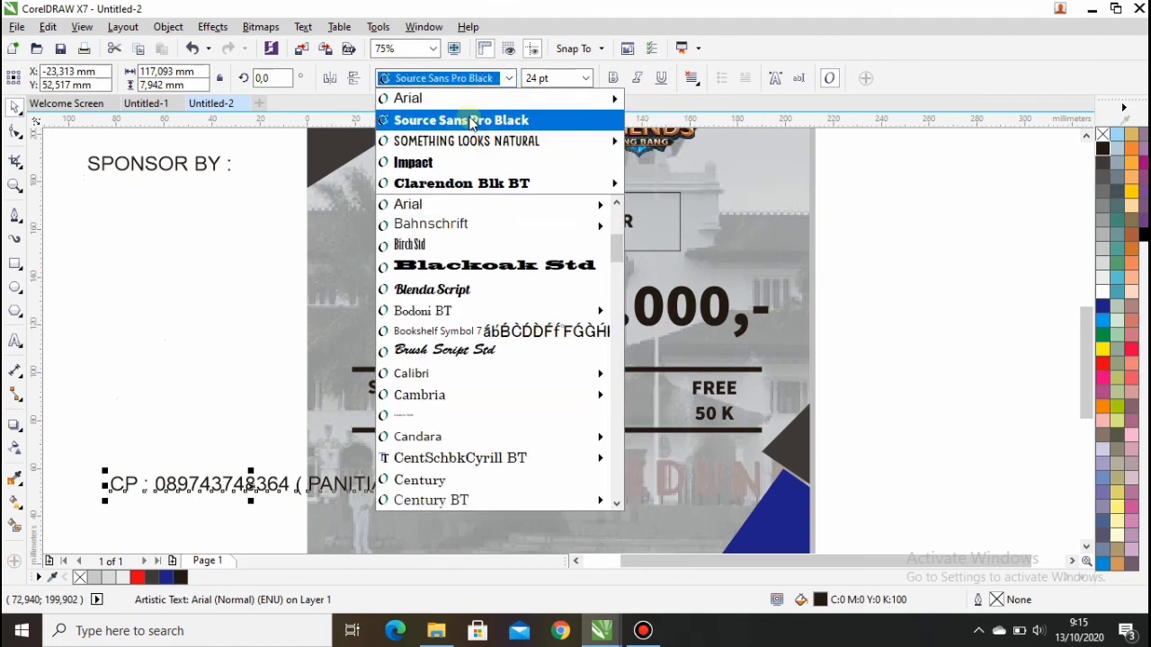
click(470, 121)
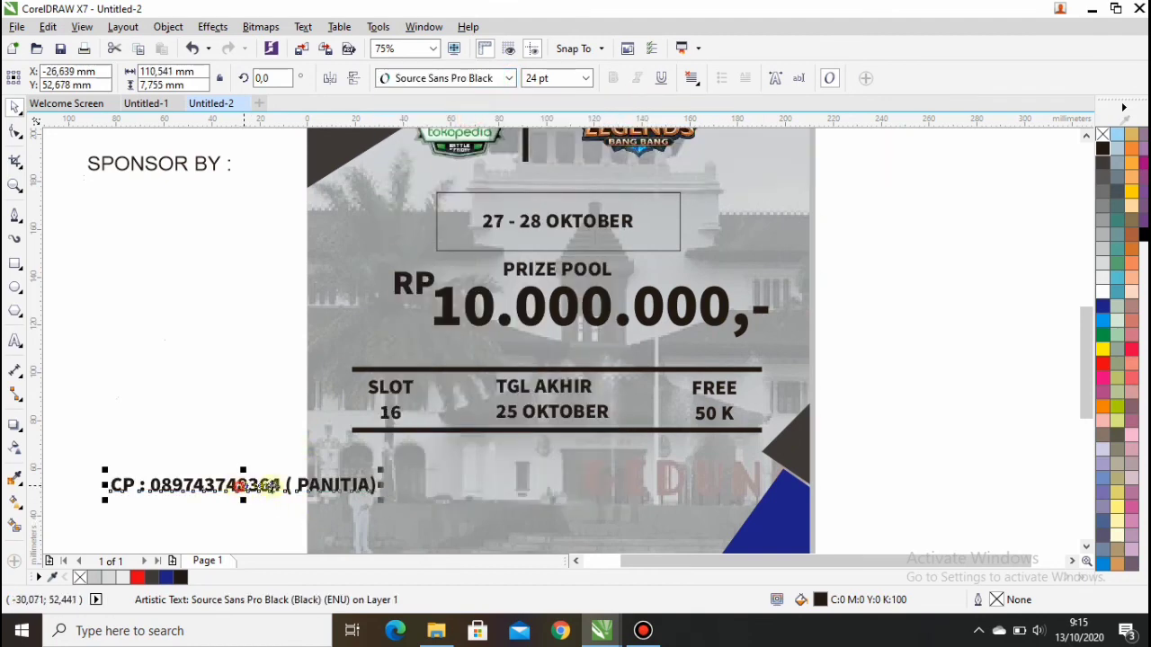
drag(244, 485, 551, 452)
Step: Make SPONSOR BY : white Something Looks Natural at about 11.8 pt, then zoom to fit the poster height
scroll(286, 232, down, 1)
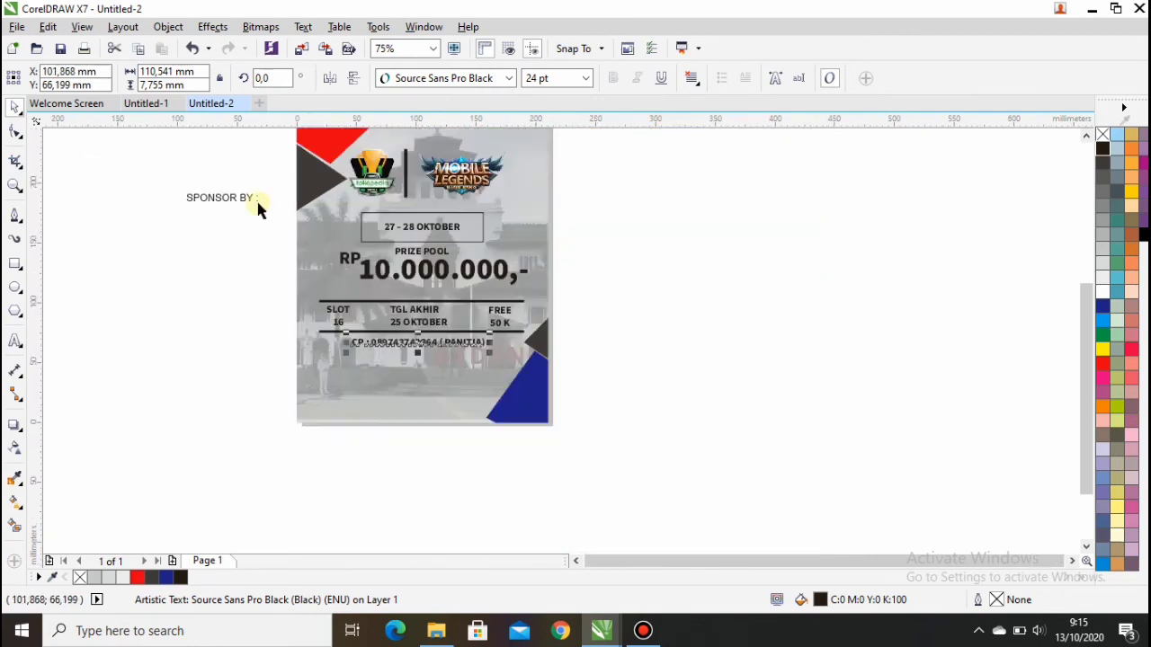
drag(1083, 331, 1079, 254)
scroll(200, 345, up, 1)
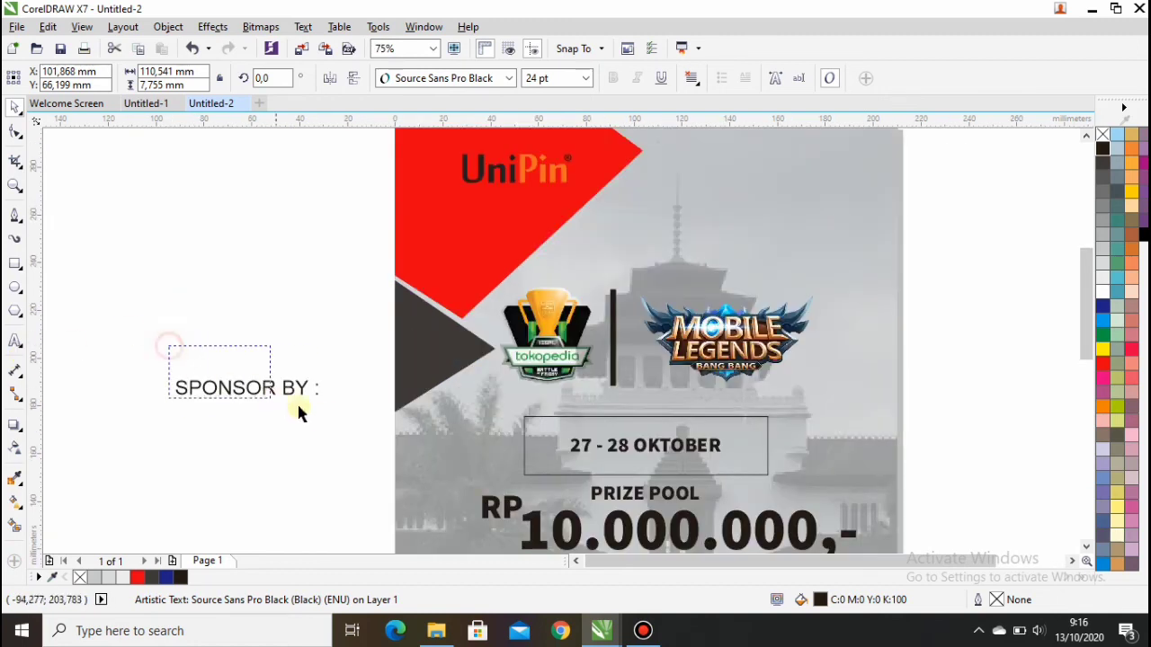
drag(298, 406, 330, 410)
click(512, 78)
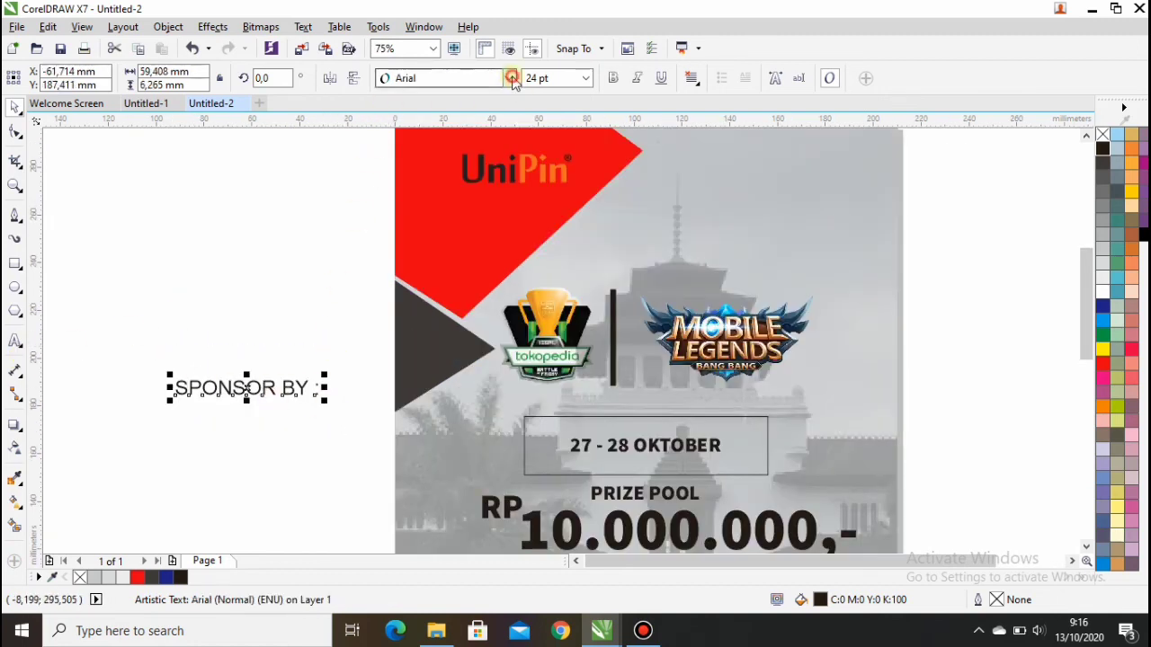
click(463, 141)
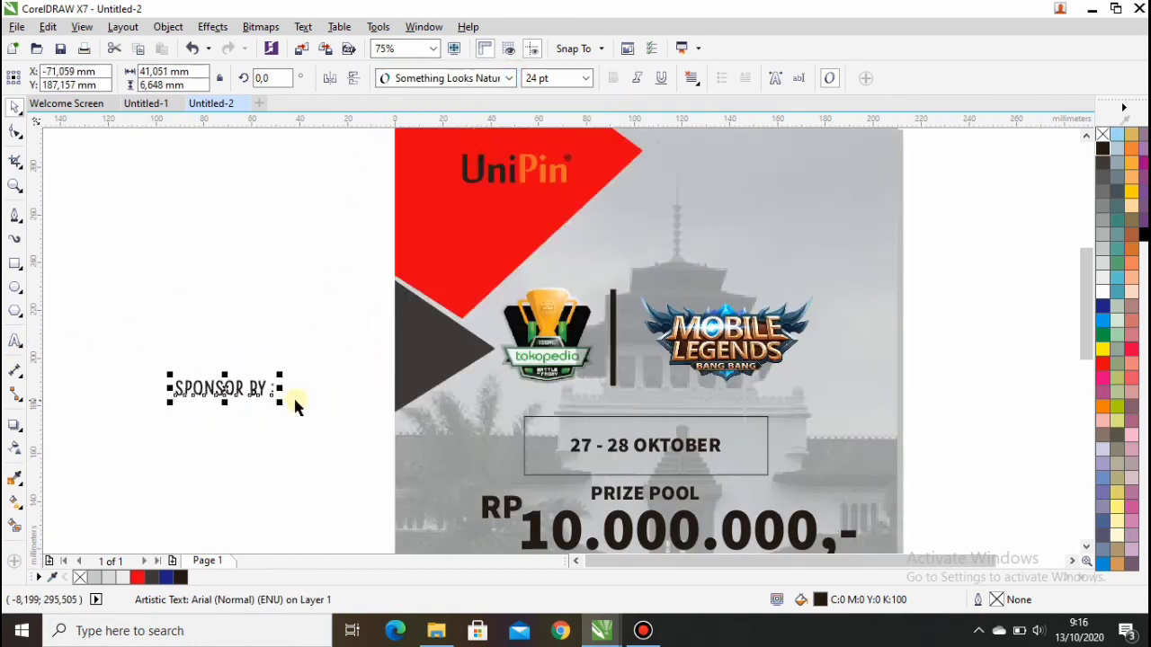
drag(276, 402, 461, 140)
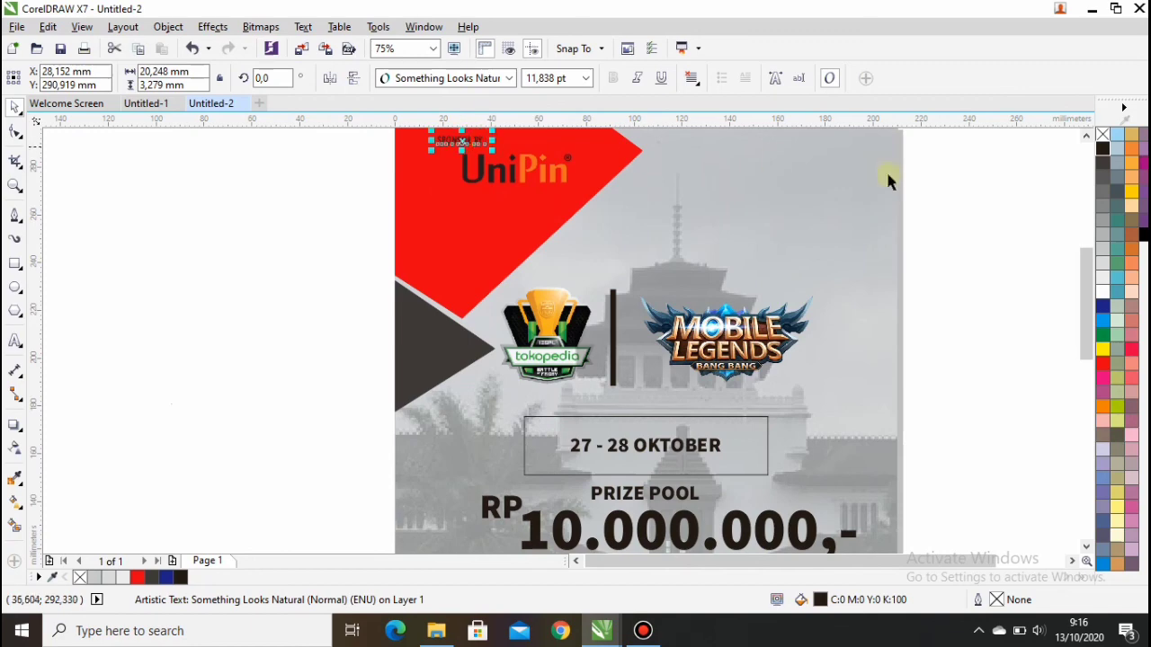
click(1098, 288)
click(1034, 273)
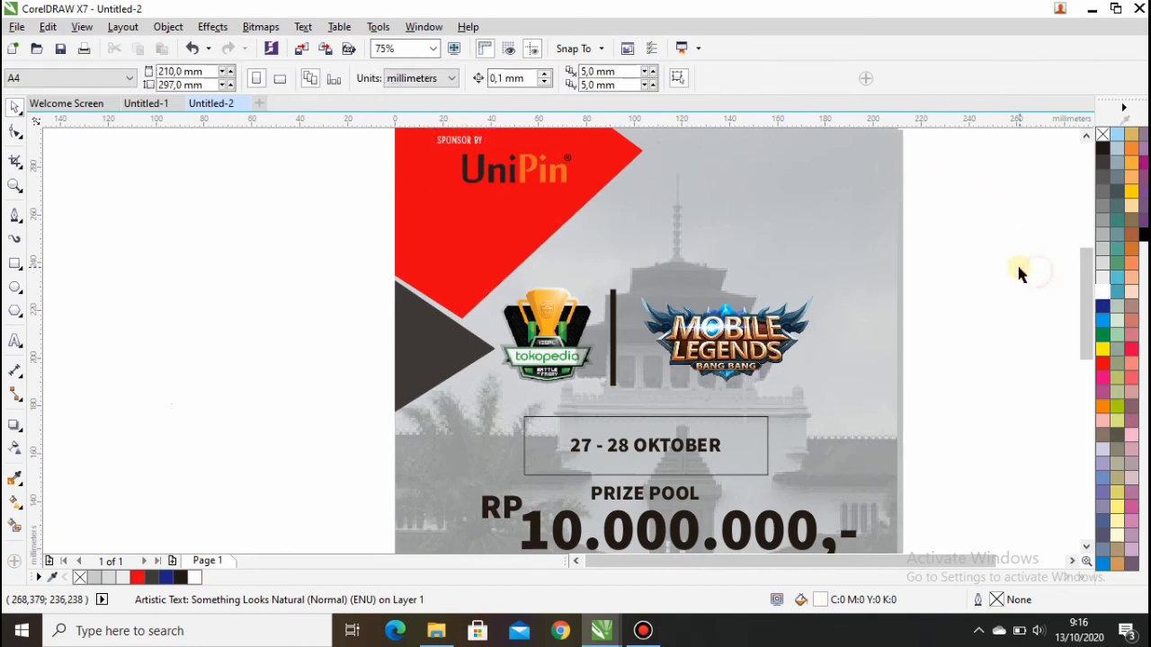
click(434, 48)
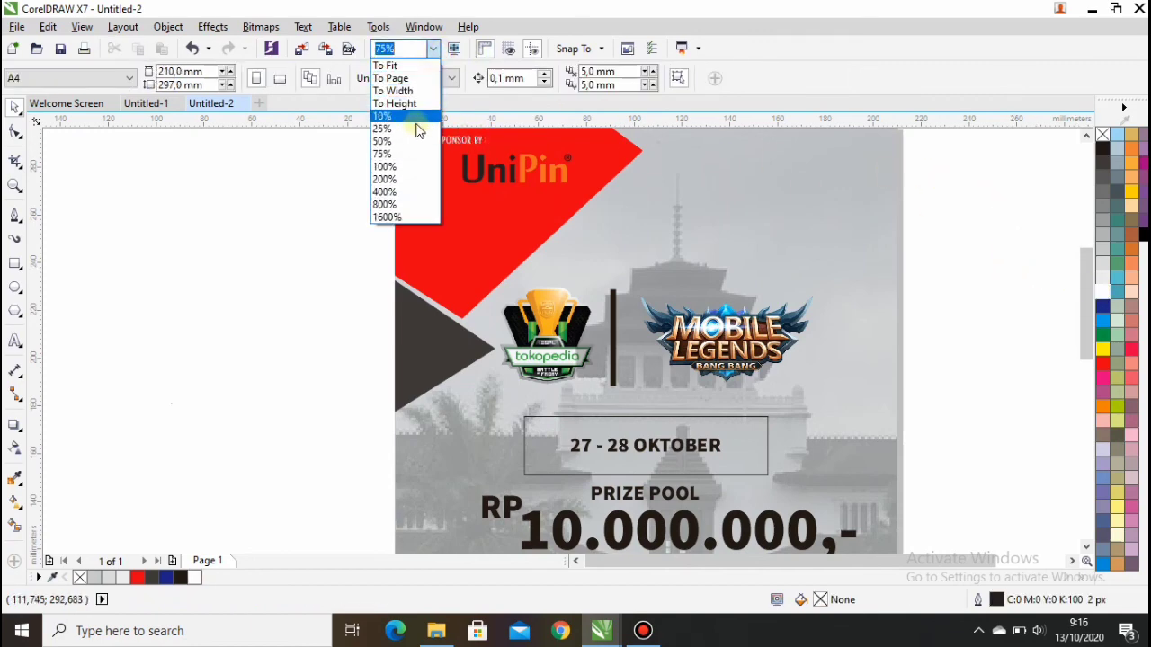
click(407, 101)
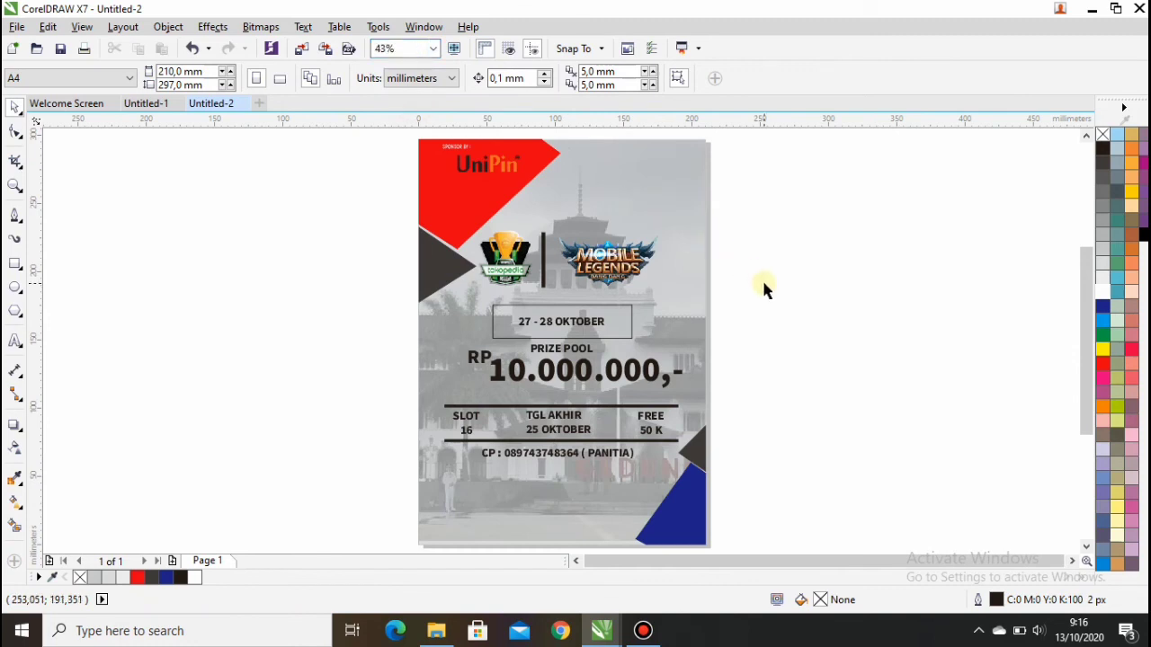